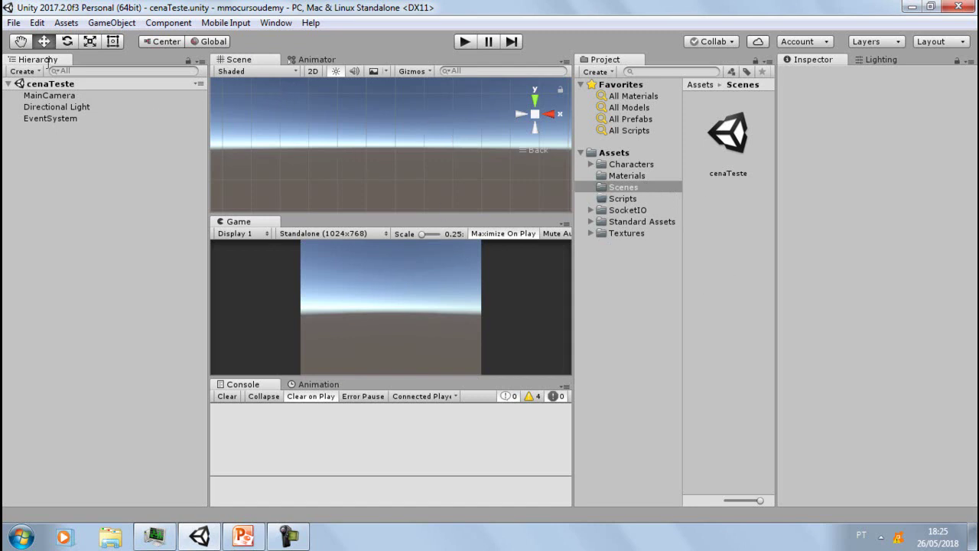
- Leave the File menu without saving and select the Scenes folder in the project assets
left_click(14, 23)
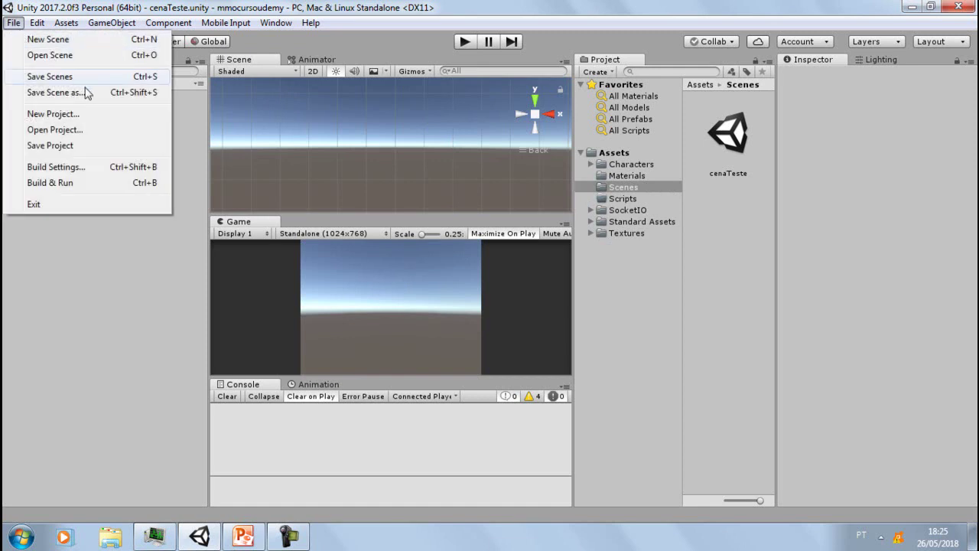
left_click(109, 316)
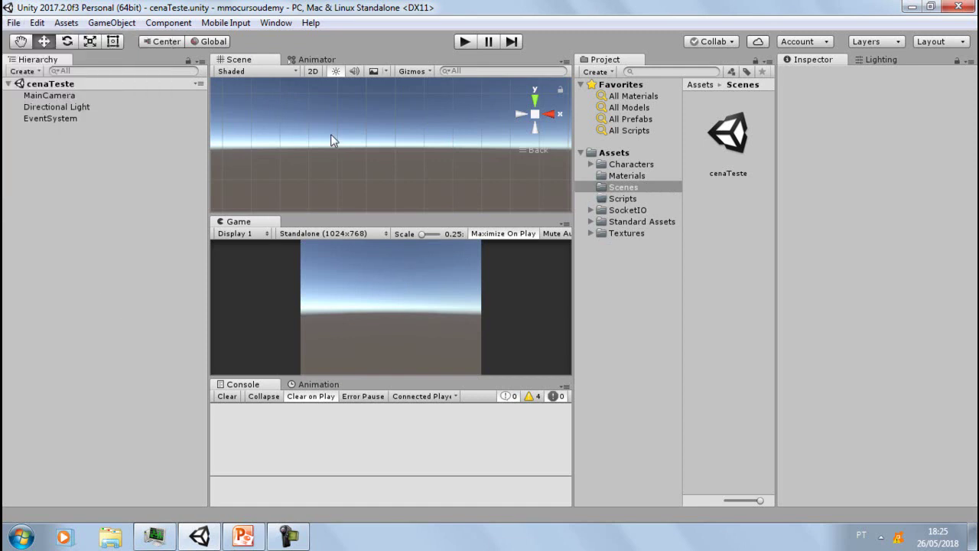
left_click(616, 189)
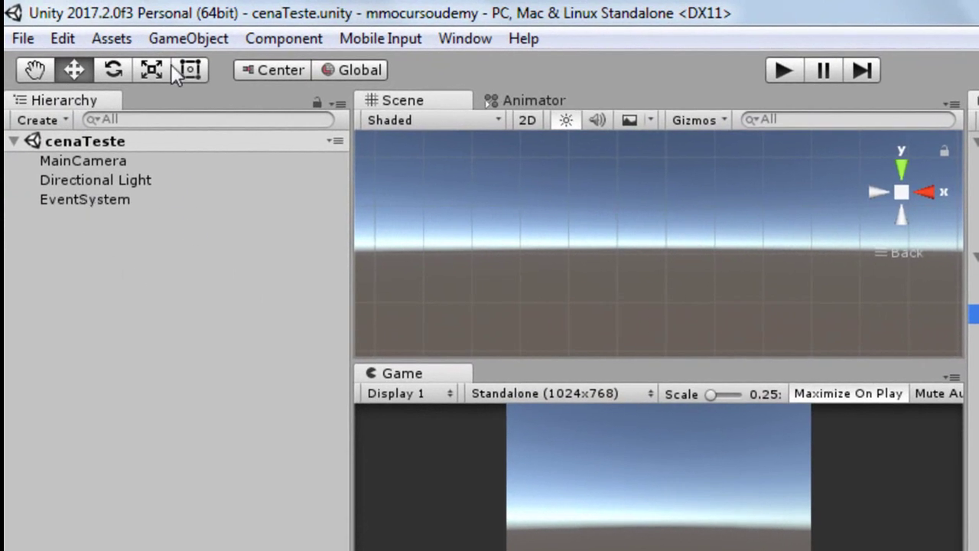
- Create a UI Canvas in cenaTeste and rename it HUDCanvas
left_click(179, 38)
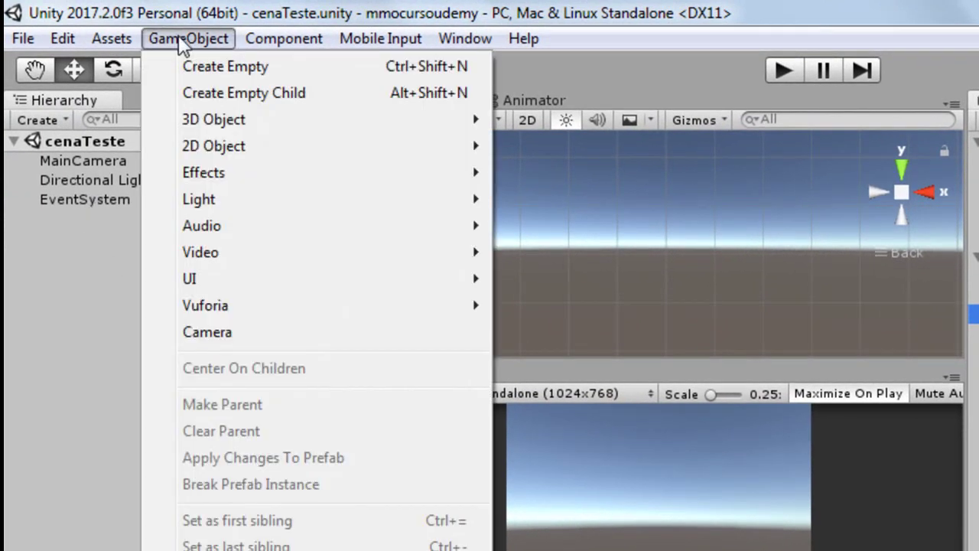
mouse_move(245, 278)
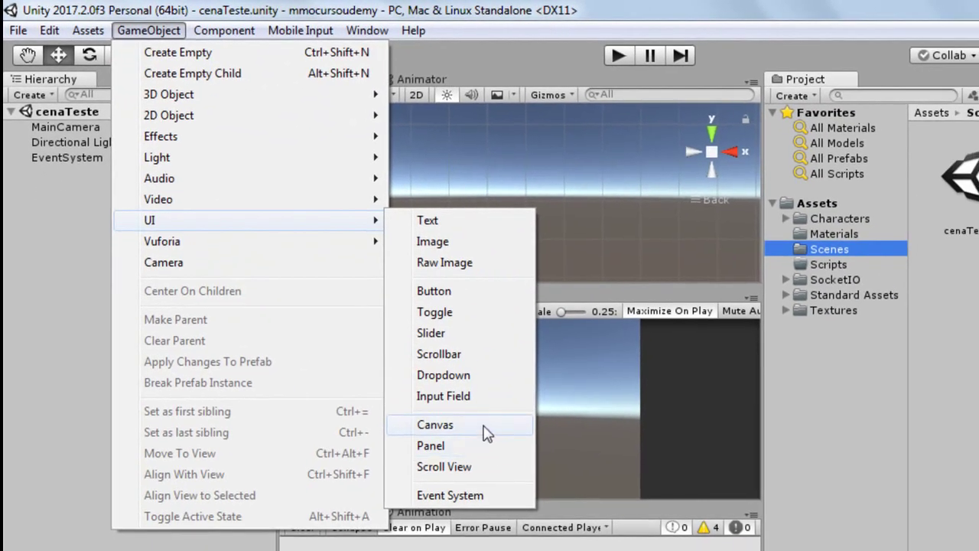
left_click(483, 426)
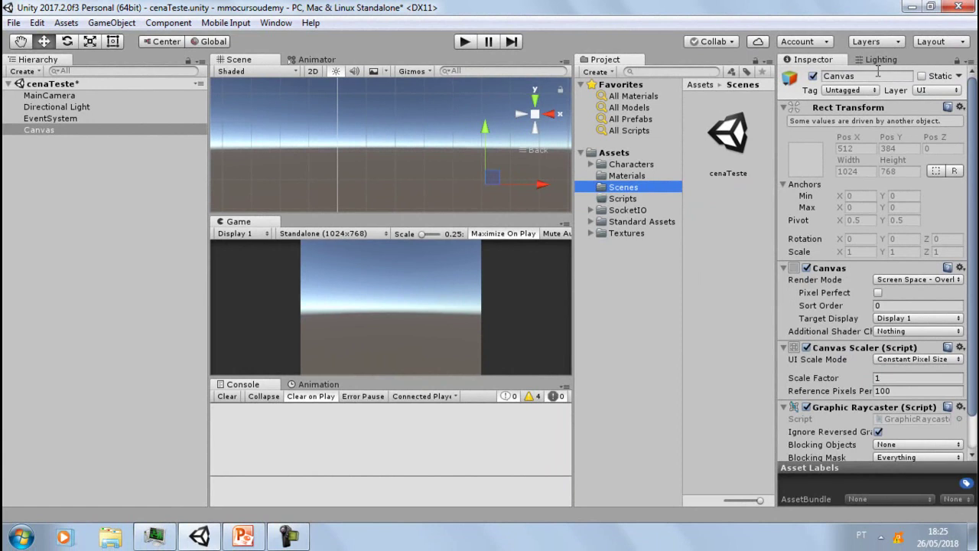
left_click(878, 74)
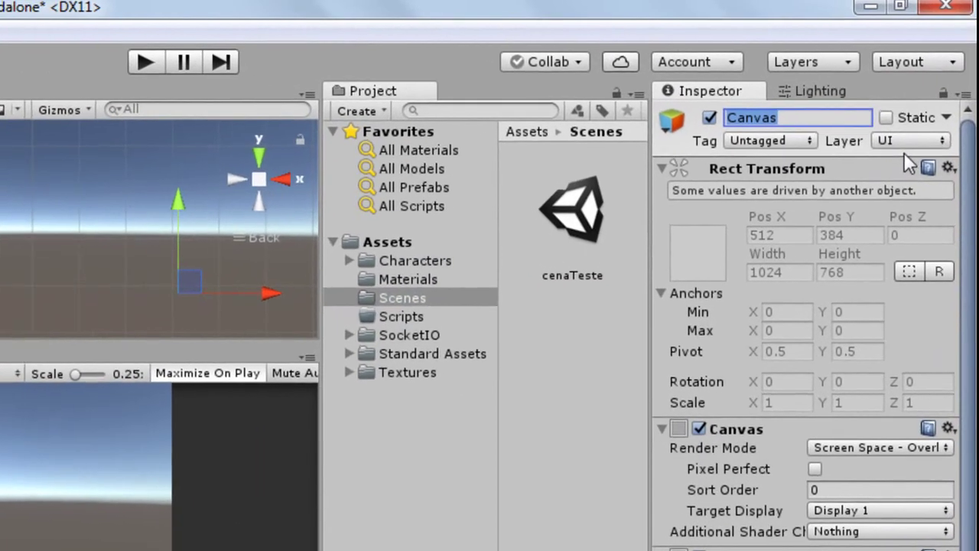
type("H")
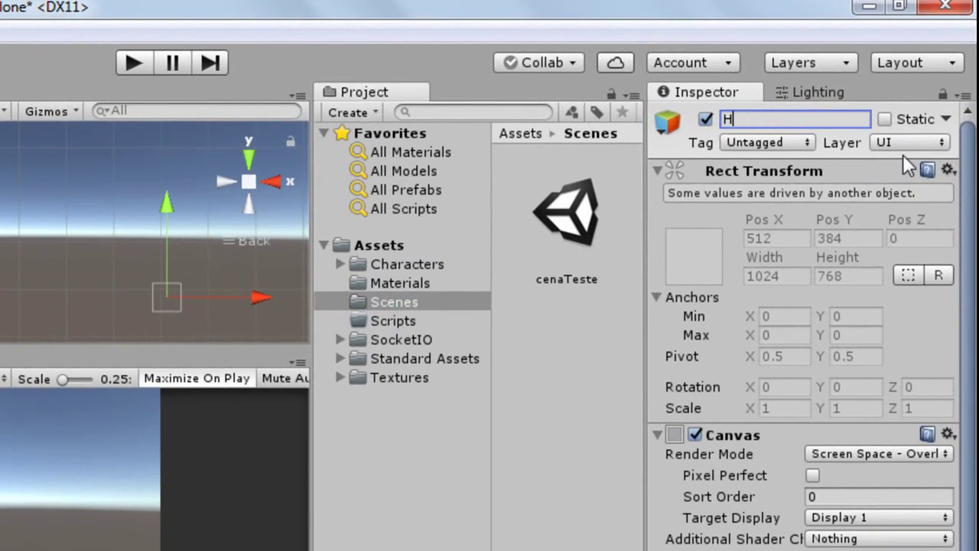
type("UDCanvas")
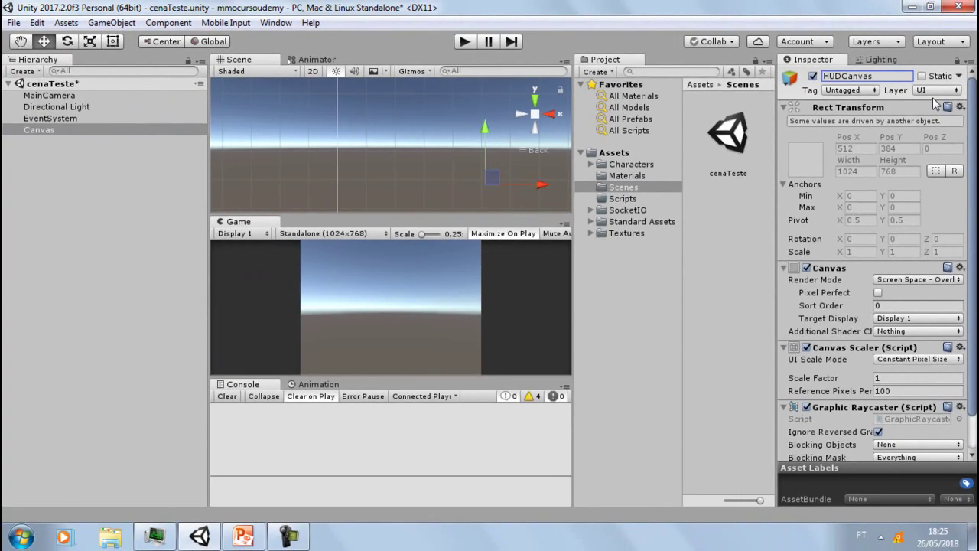
key("Return")
left_click(243, 536)
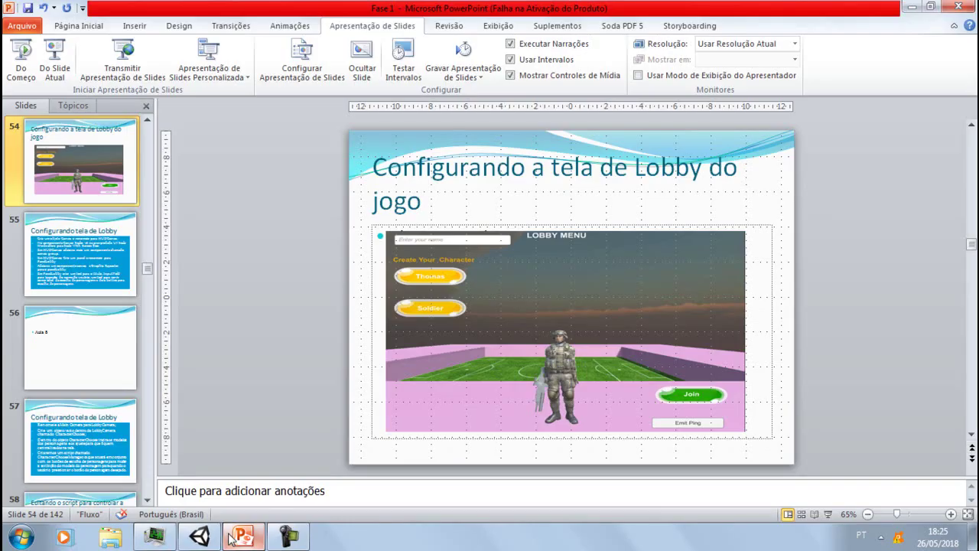
left_click(21, 256)
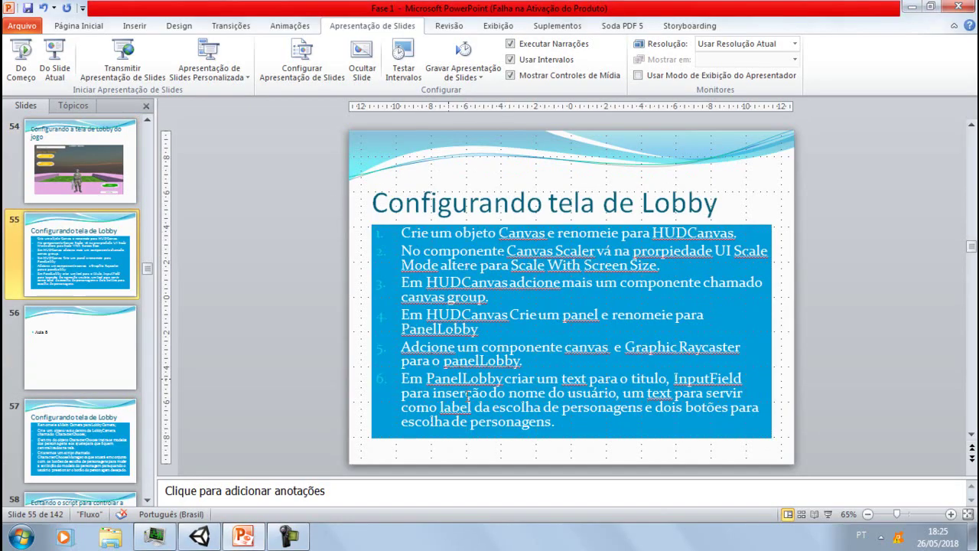
left_click(910, 6)
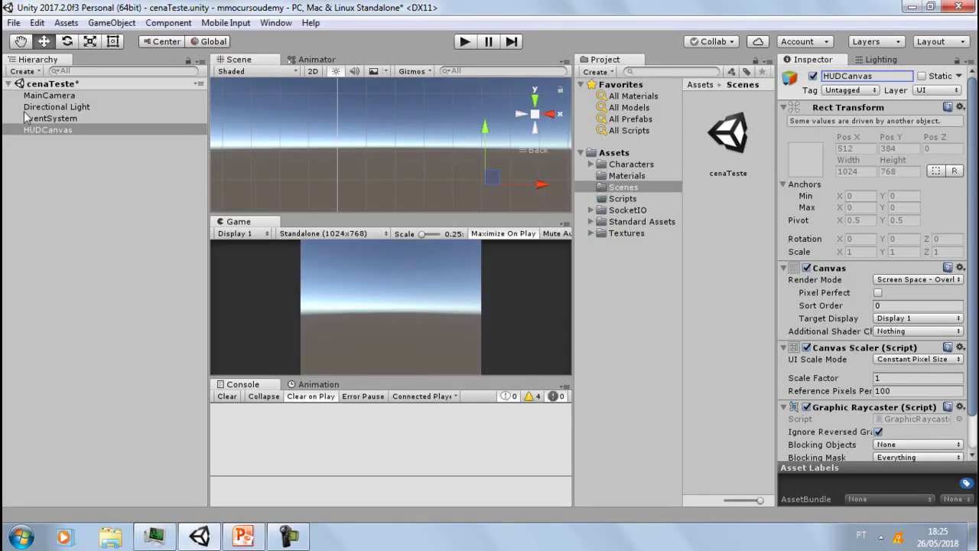
- Set HUDCanvas's Canvas Scaler to Scale With Screen Size at an 800 × 600 reference resolution
left_click(48, 130)
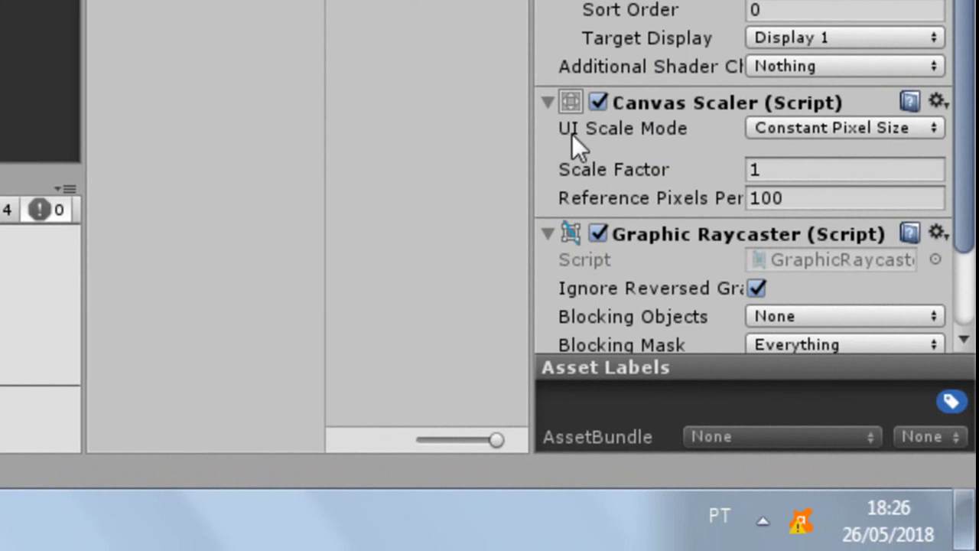
mouse_move(570, 134)
left_click(901, 131)
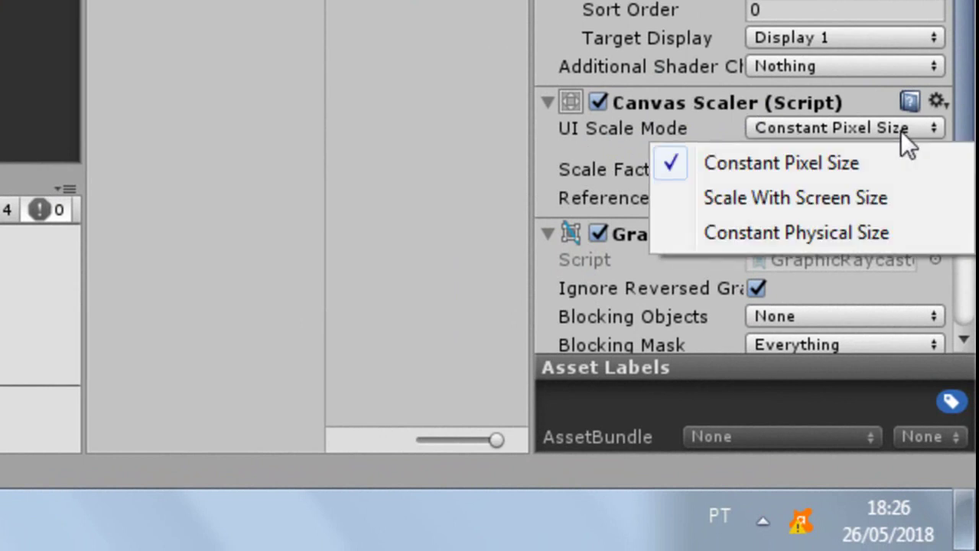
left_click(720, 198)
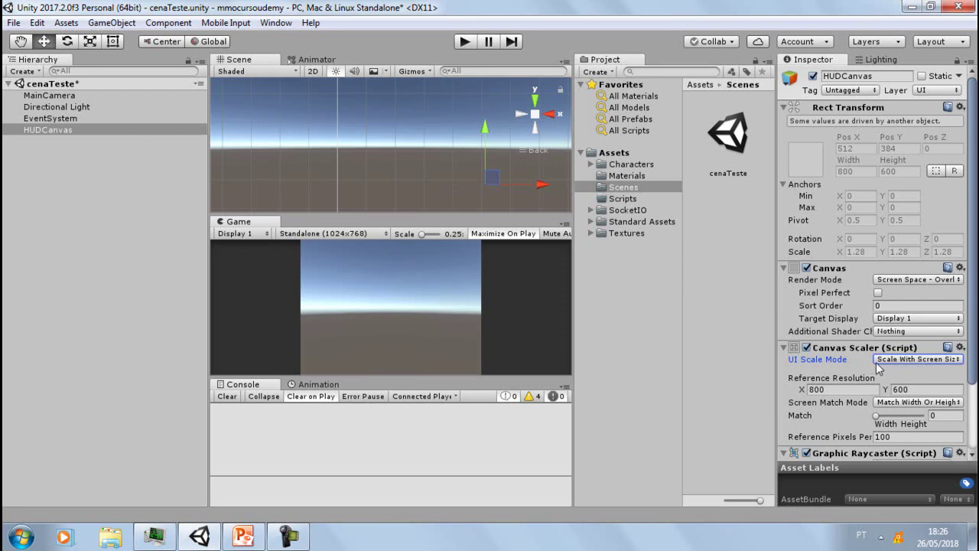
- Search 'canvas' in Add Component, add a Canvas Group to HUDCanvas, then reselect HUDCanvas
scroll(862, 325, "down", 3)
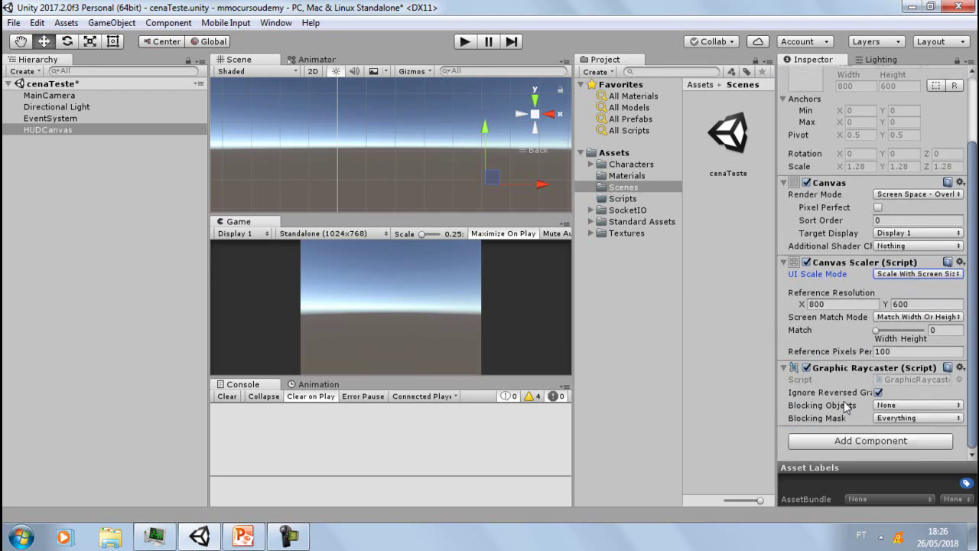
left_click(842, 446)
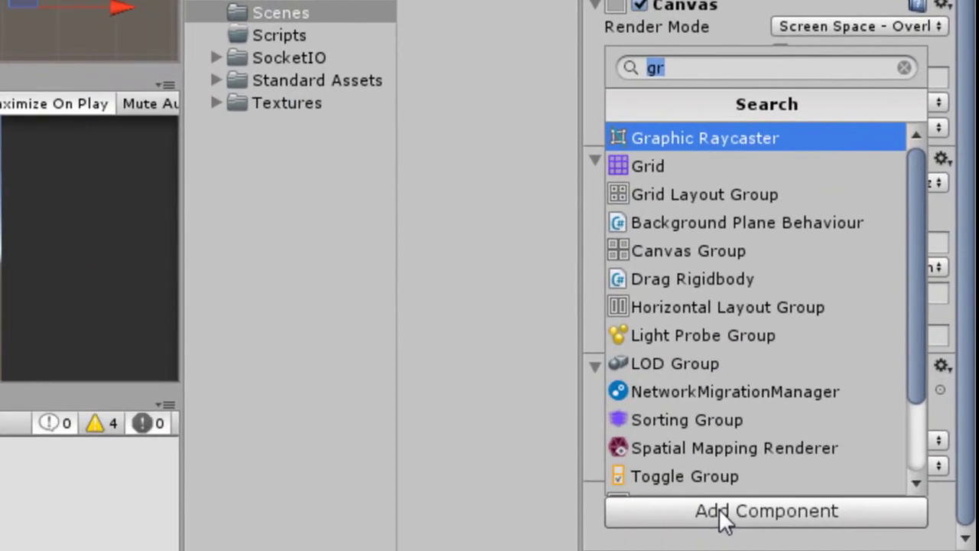
type("ca")
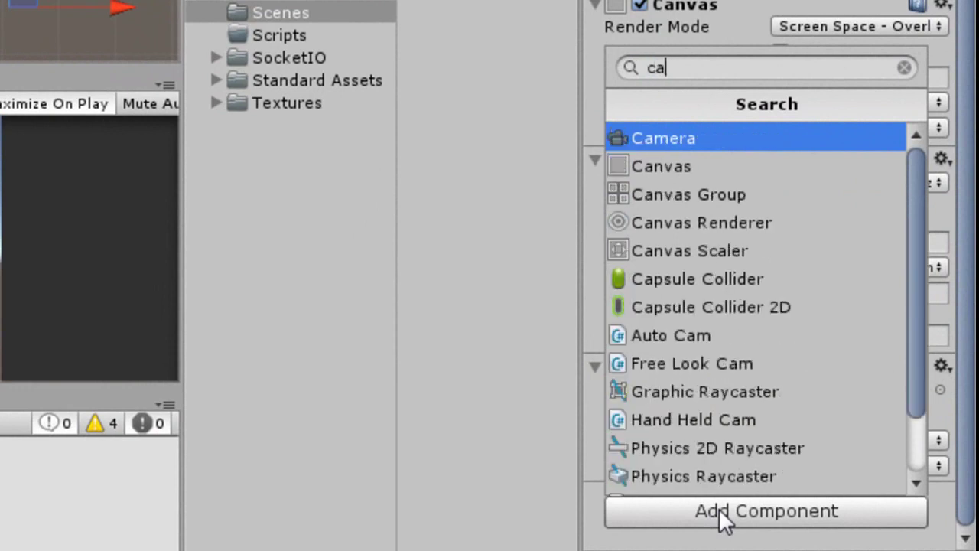
type("nvas")
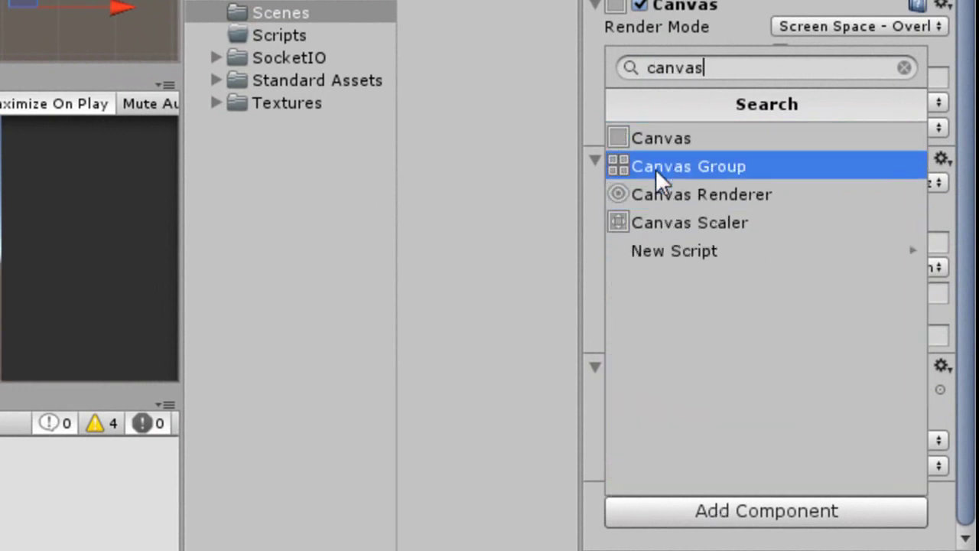
left_click(687, 166)
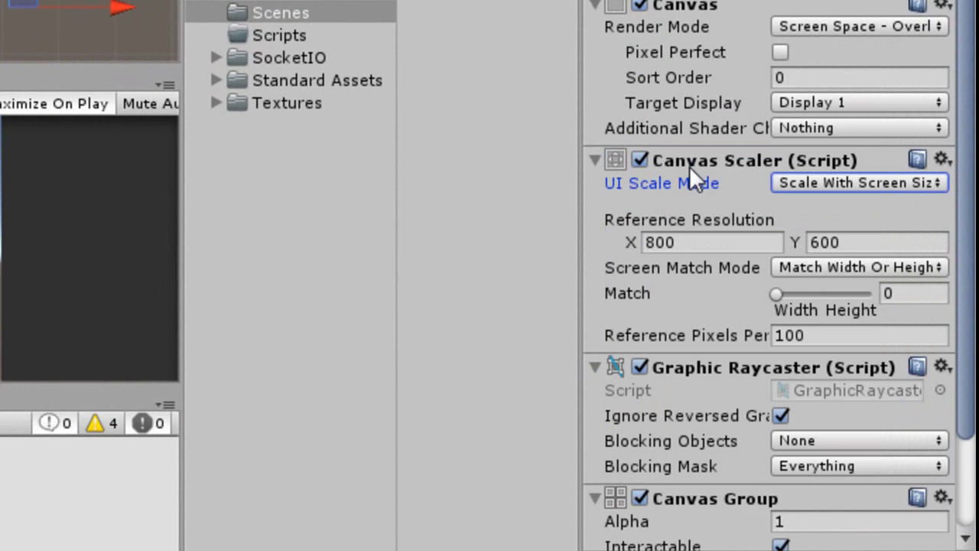
scroll(716, 464, "down", 3)
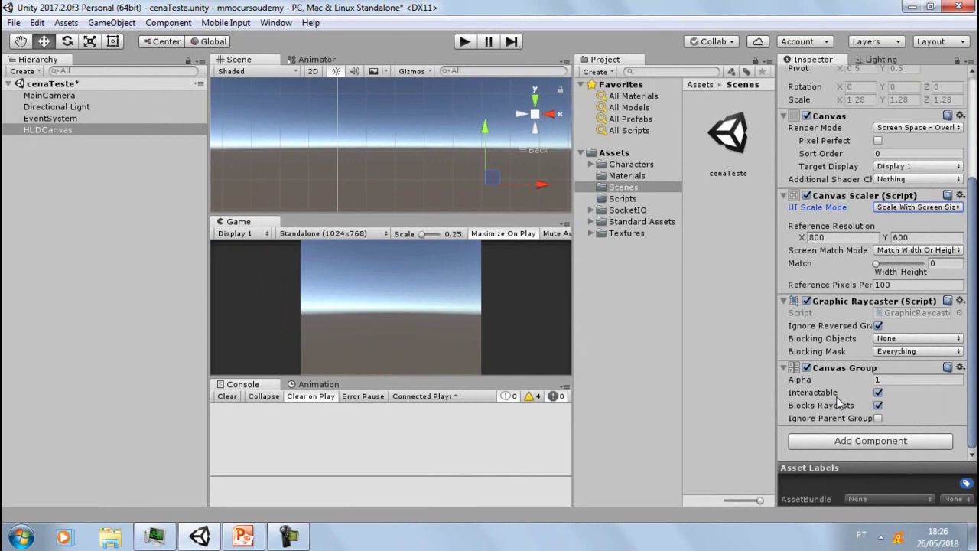
scroll(837, 397, "up", 3)
scroll(836, 397, "up", 3)
scroll(836, 397, "down", 5)
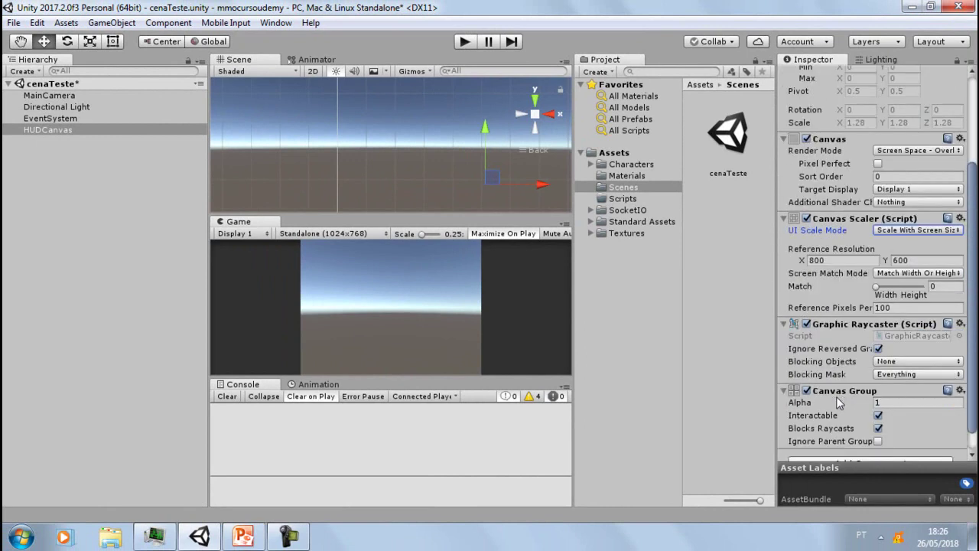
scroll(837, 397, "down", 2)
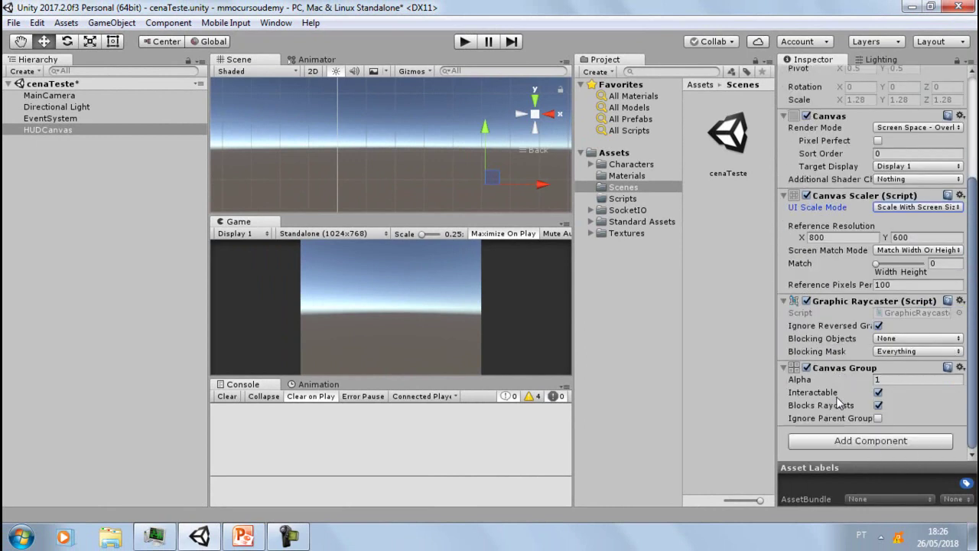
left_click(48, 133)
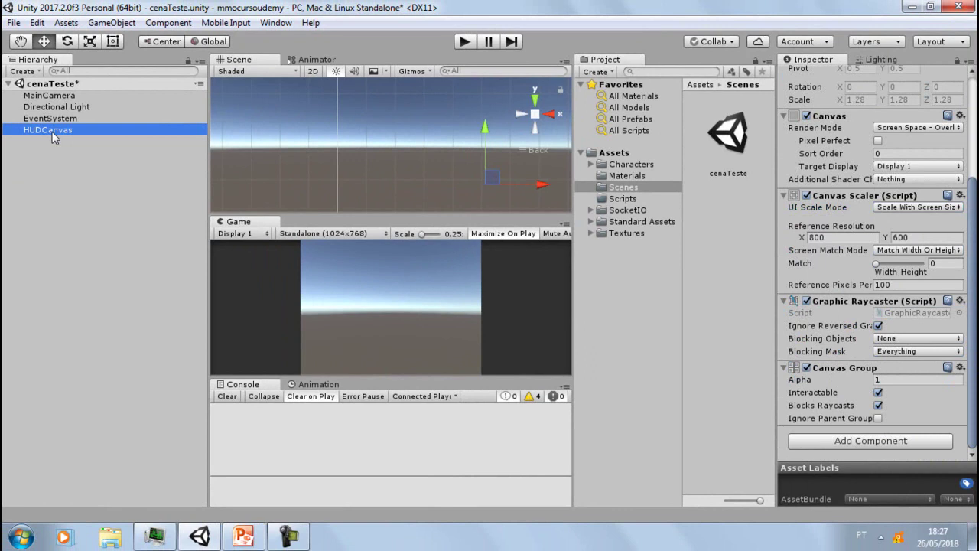
- Create a UI Panel as a child of HUDCanvas and frame it in the scene view
right_click(52, 131)
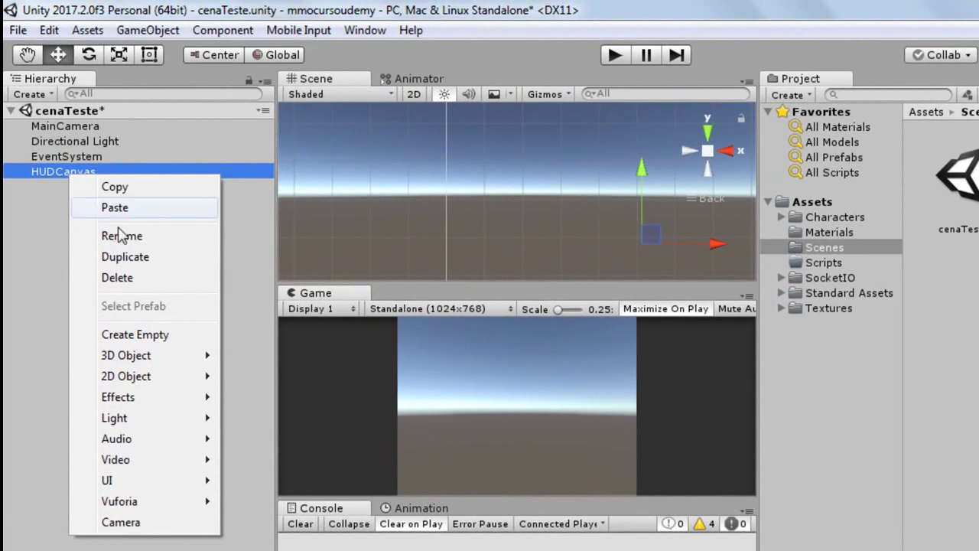
mouse_move(157, 481)
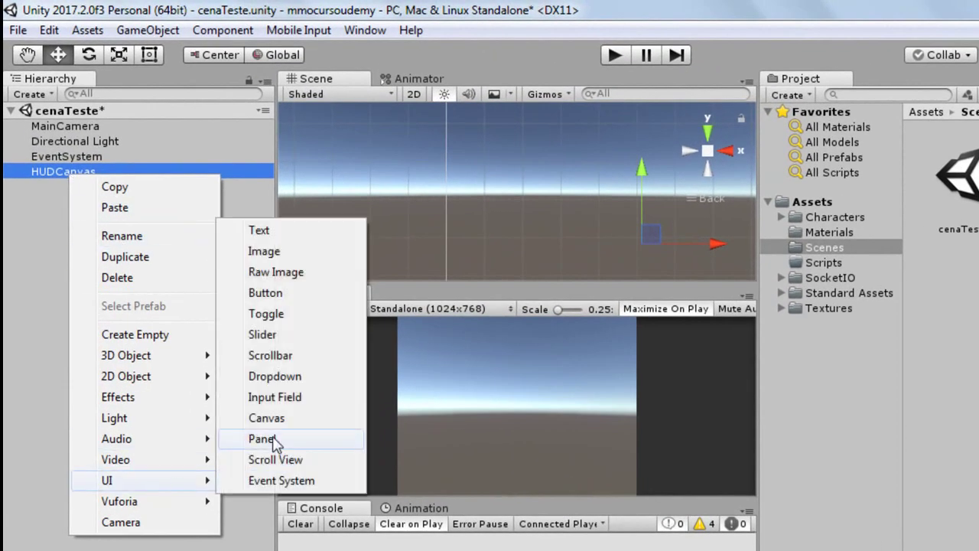
left_click(264, 439)
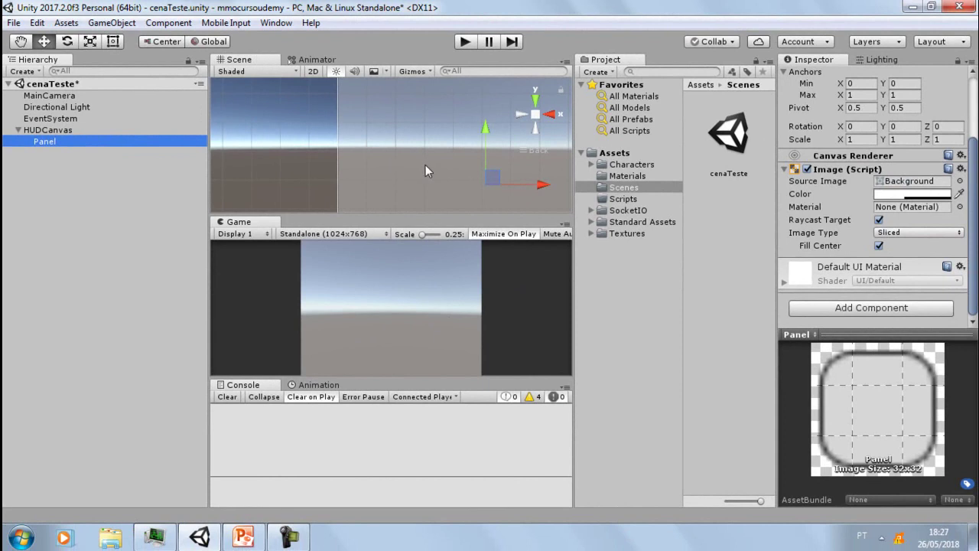
key("f")
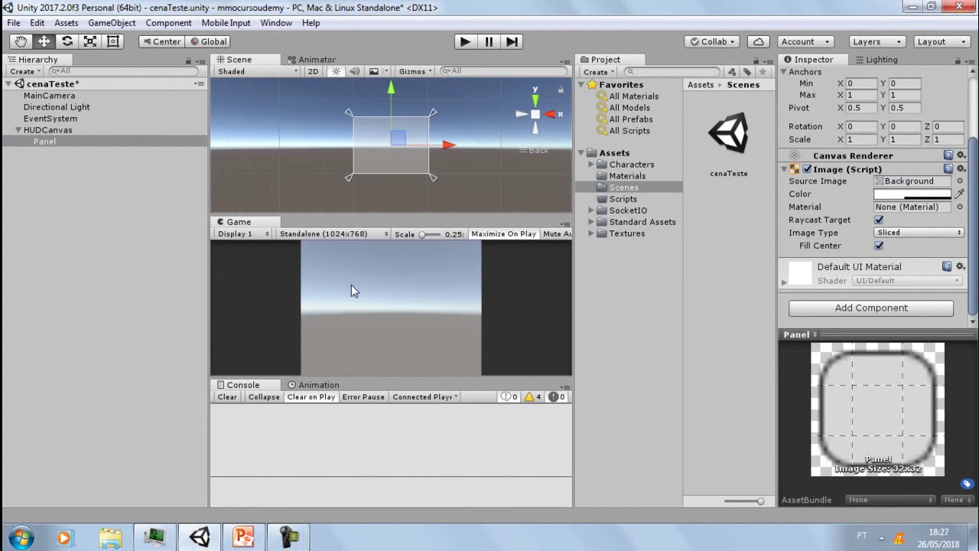
- Rename the Panel under HUDCanvas to PanelLobby
left_click(58, 143)
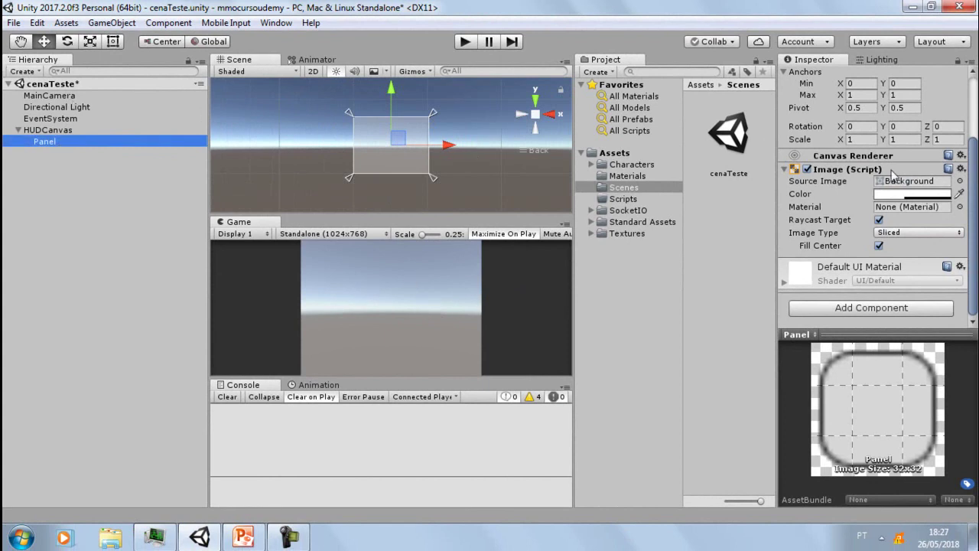
scroll(890, 174, "up", 3)
scroll(891, 175, "up", 1)
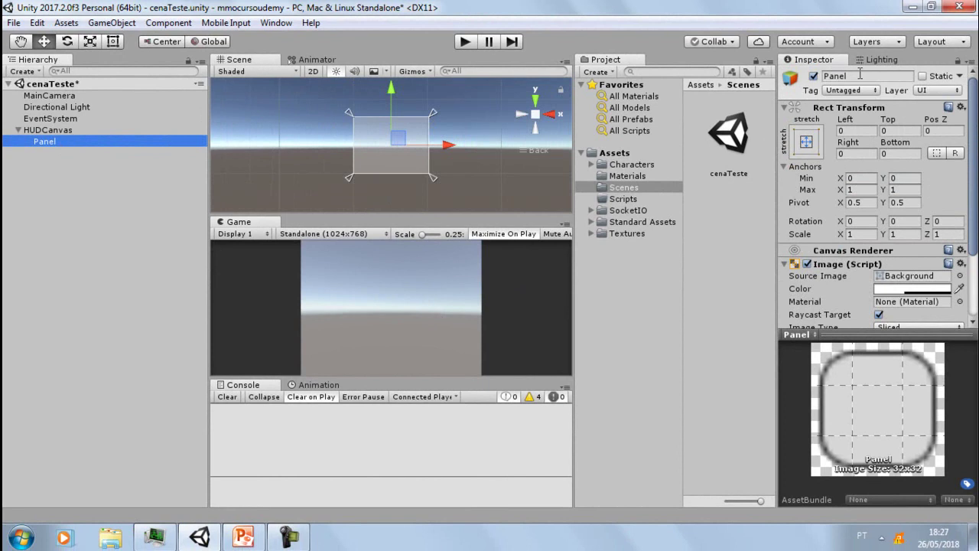
left_click(860, 74)
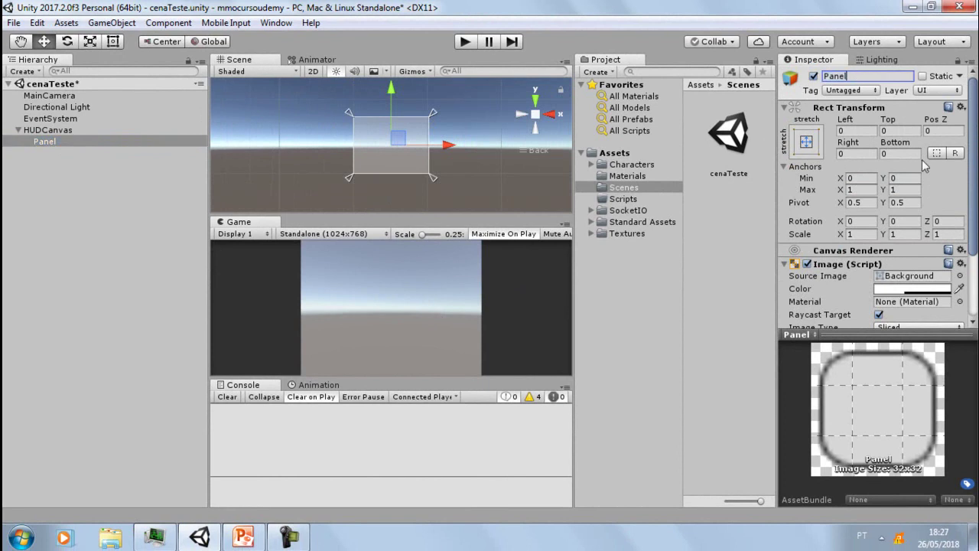
type("L")
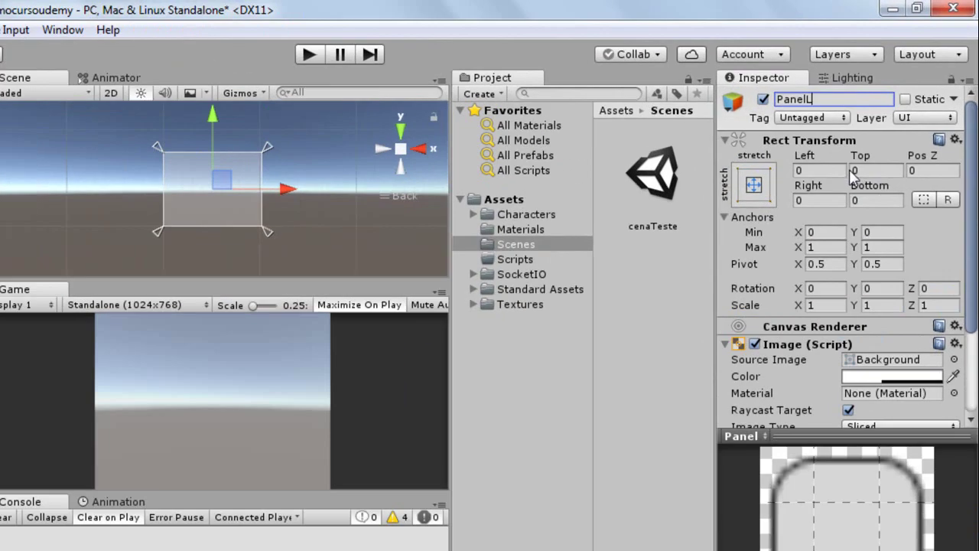
type("o")
type("byy")
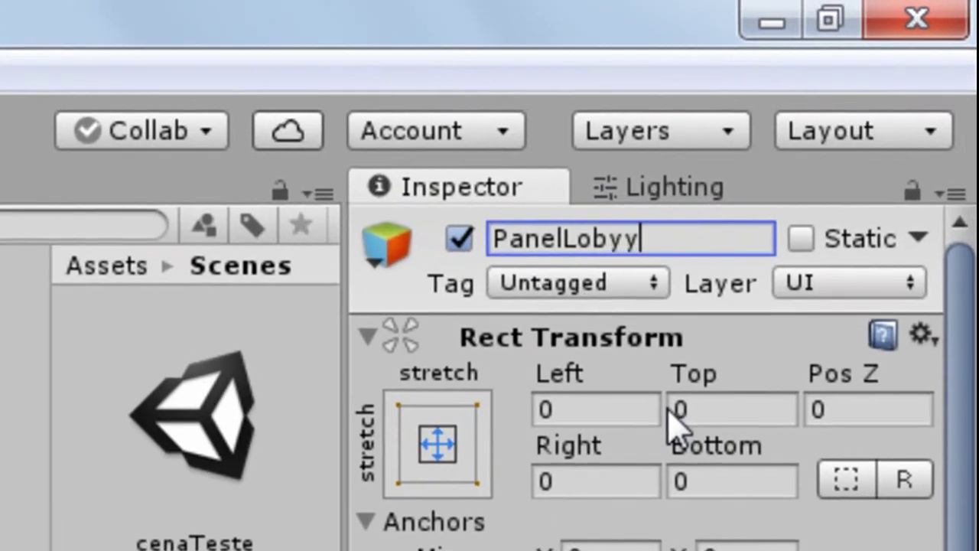
key("BackSpace")
key("BackSpace")
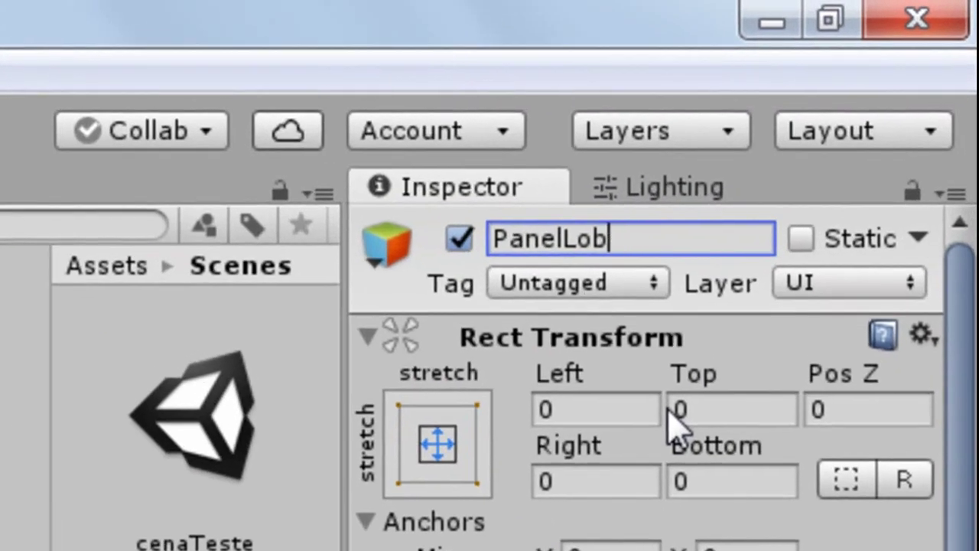
type("by")
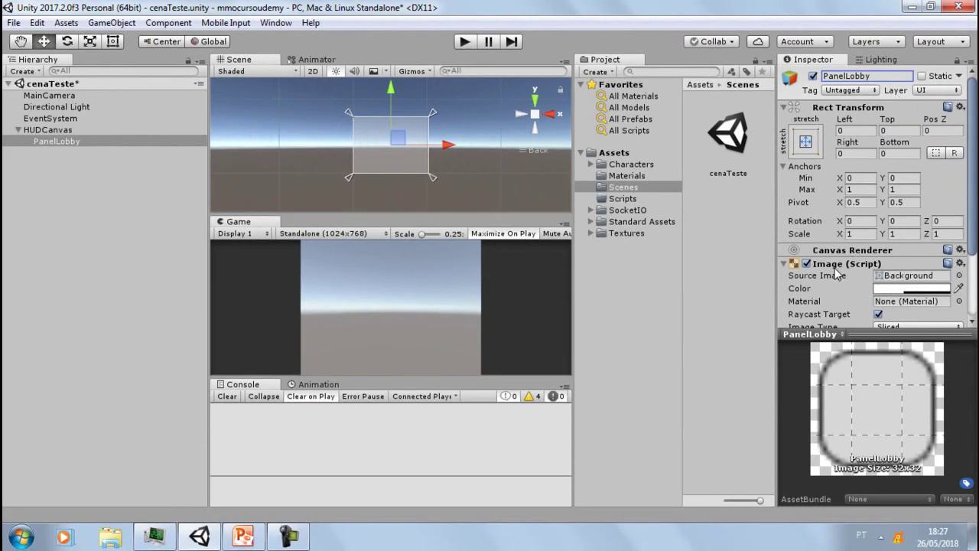
scroll(830, 274, "down", 1)
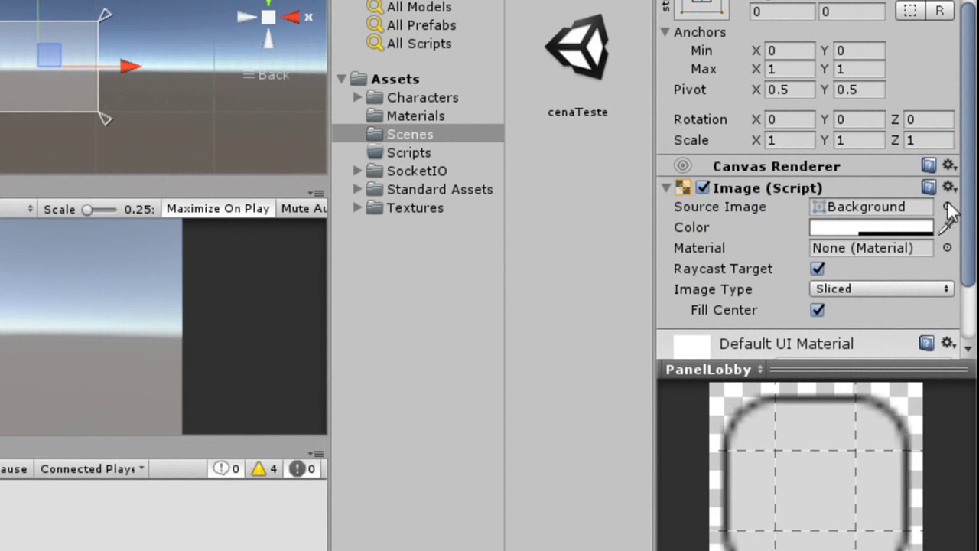
- Set PanelLobby's Image Source Image to the UIMask sprite
left_click(947, 206)
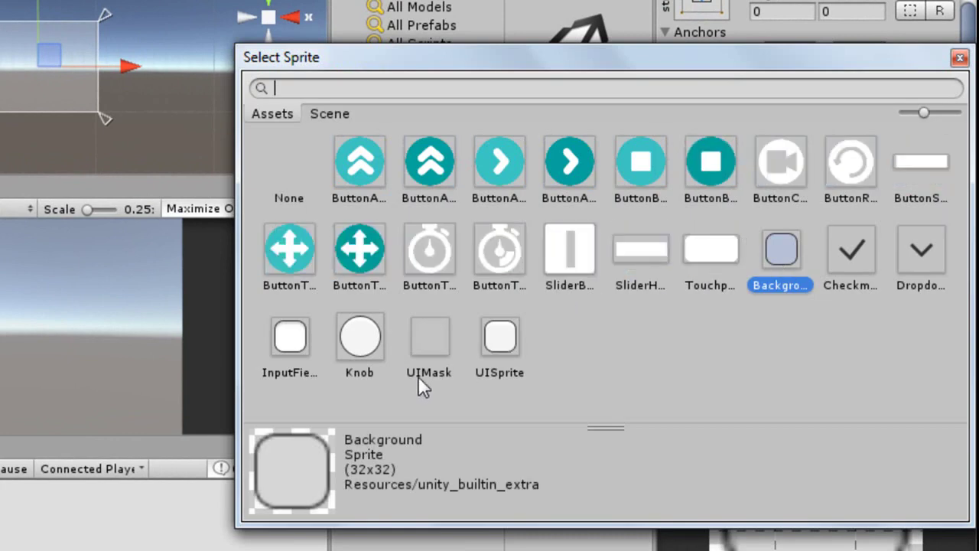
left_click(431, 356)
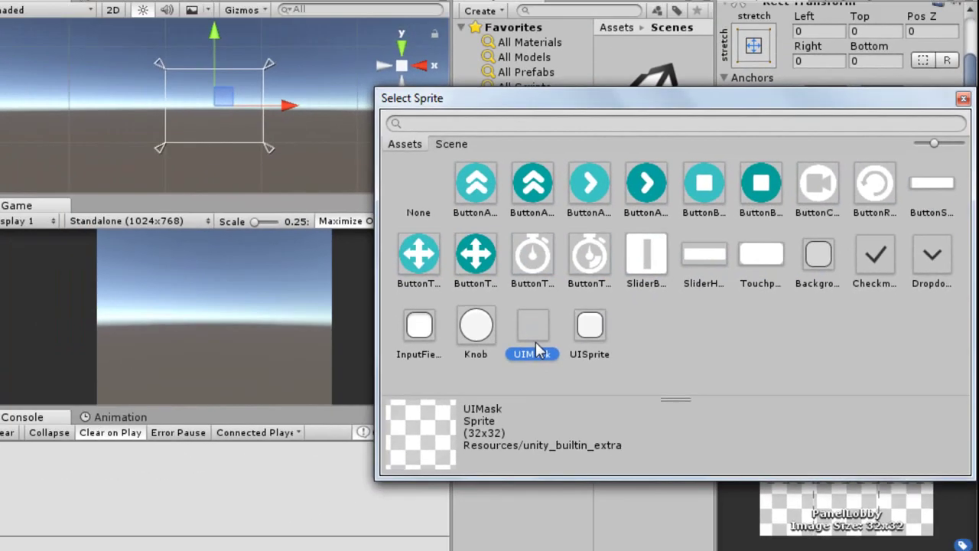
double_click(533, 345)
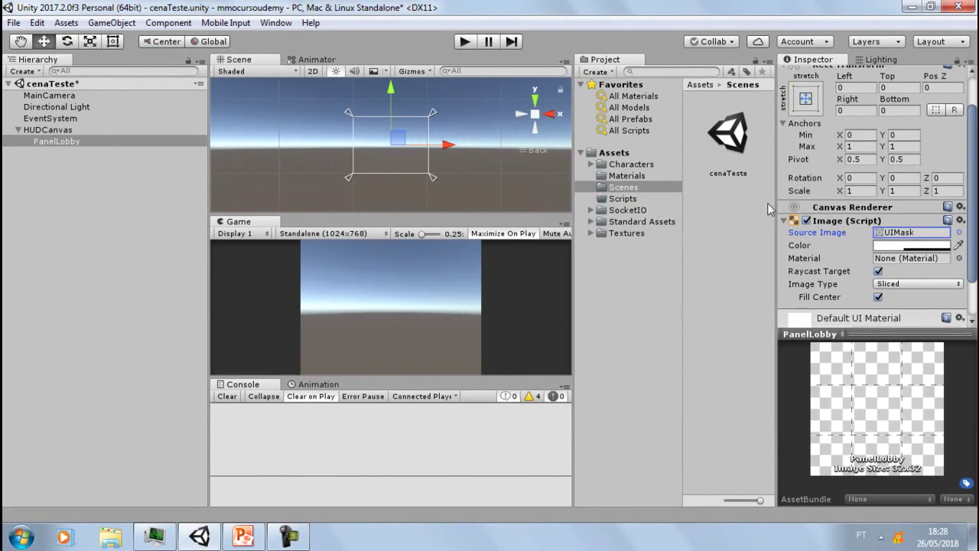
scroll(861, 210, "down", 3)
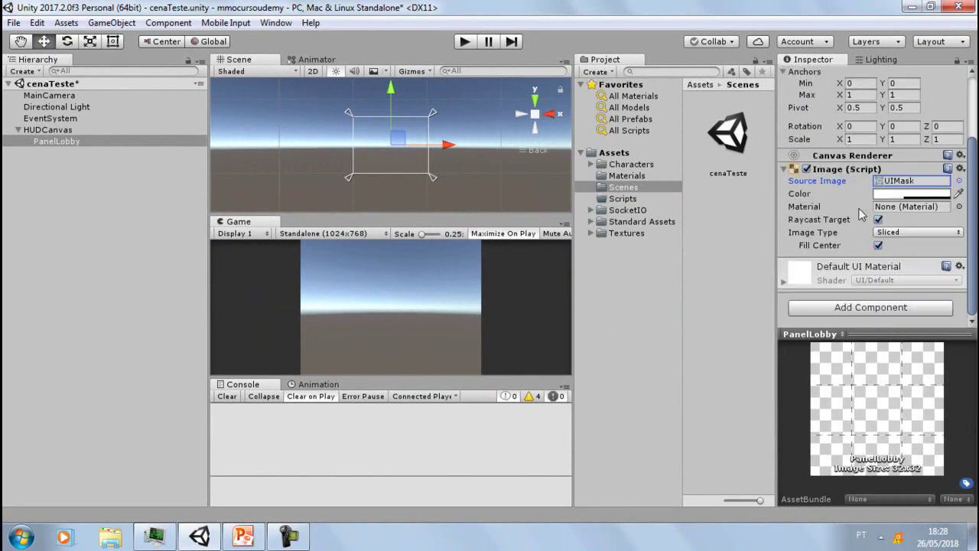
- Add Canvas and Graphic Raycaster components to PanelLobby, toggling the Canvas off and back on
left_click(851, 312)
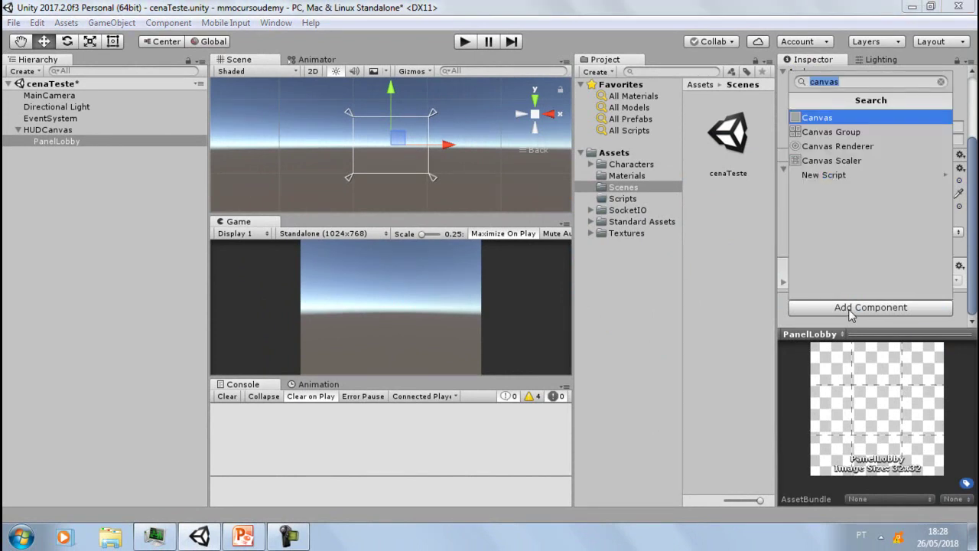
left_click(815, 122)
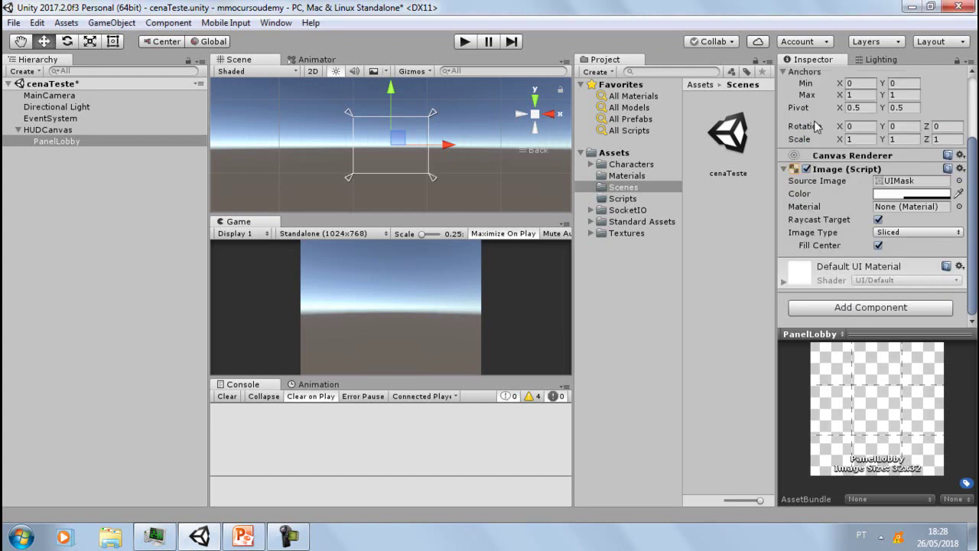
scroll(820, 191, "down", 3)
scroll(826, 221, "down", 1)
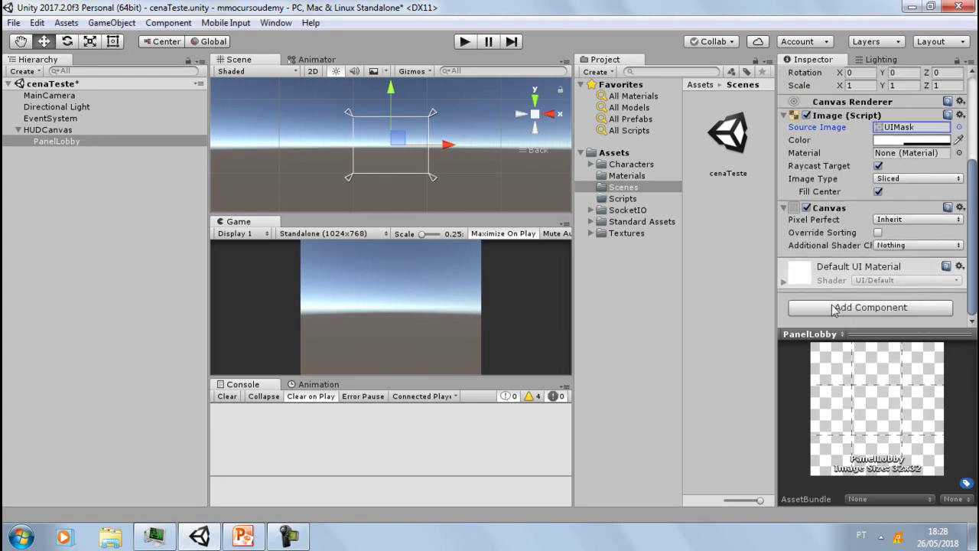
left_click(845, 309)
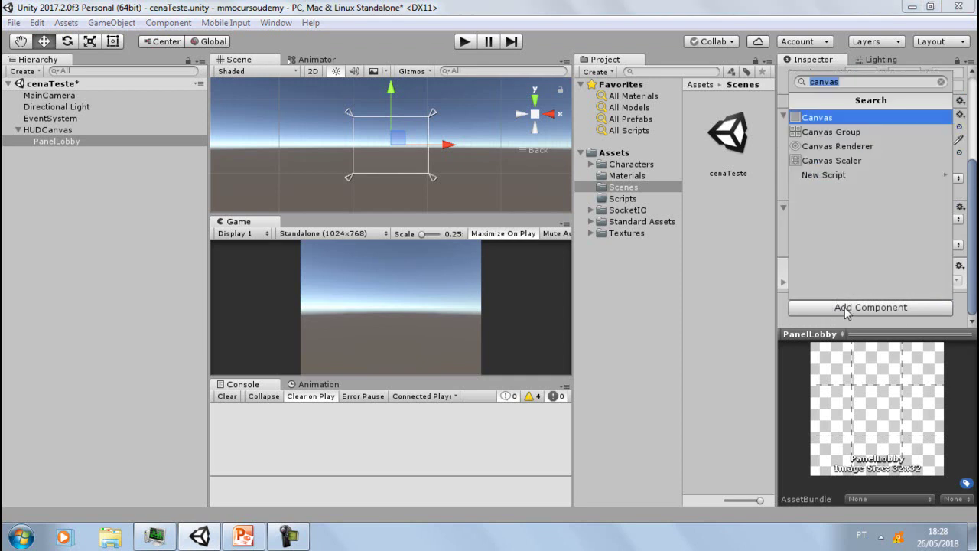
type("grap")
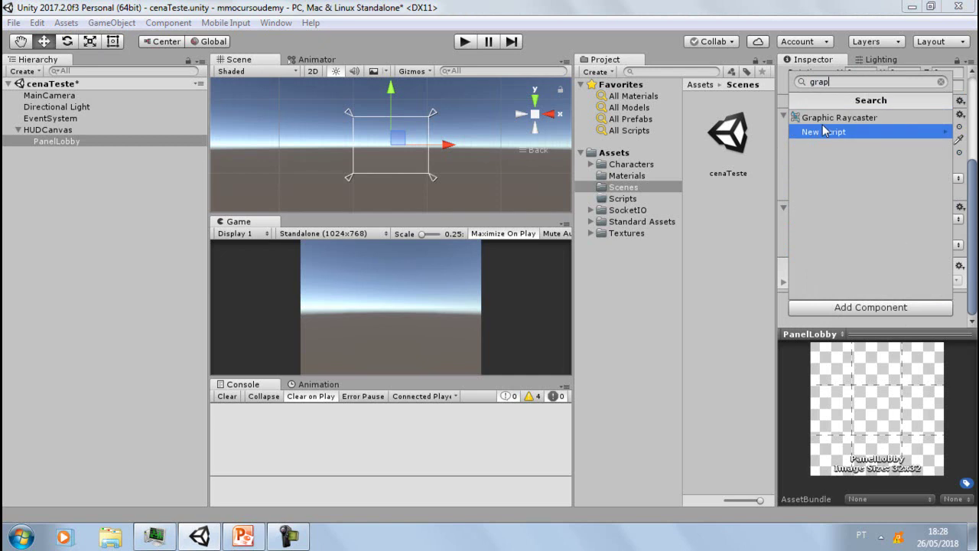
left_click(821, 118)
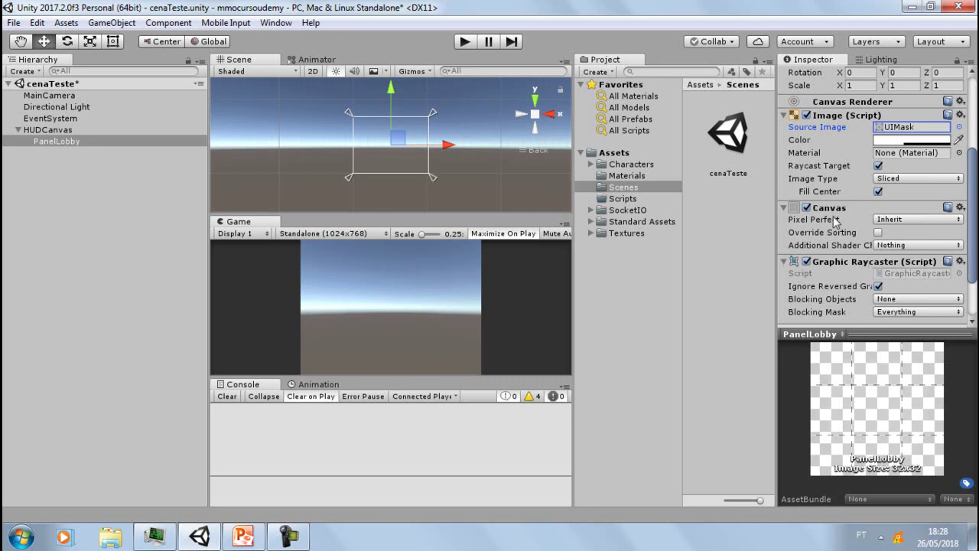
left_click(807, 209)
left_click(806, 208)
left_click(806, 208)
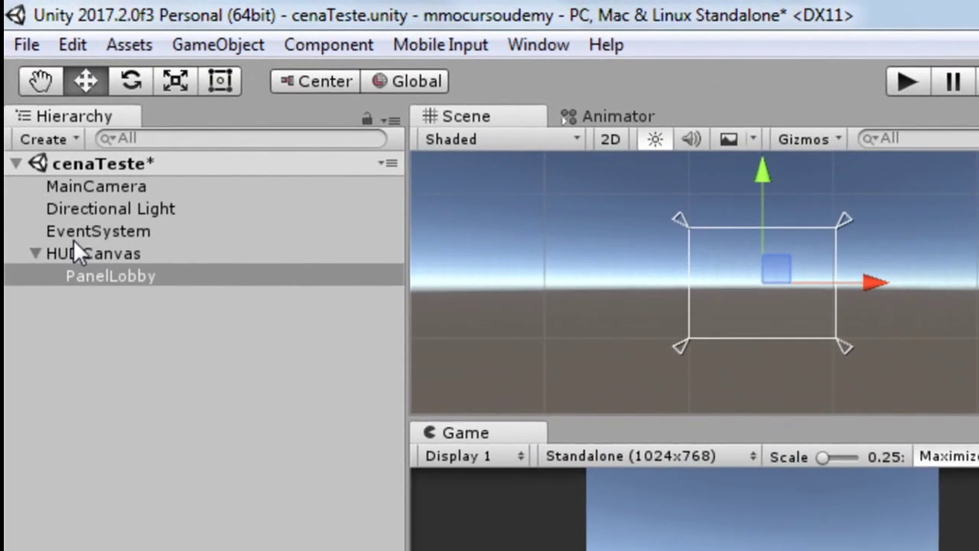
- Create a UI Text element under PanelLobby and select the new Text object
left_click(83, 277)
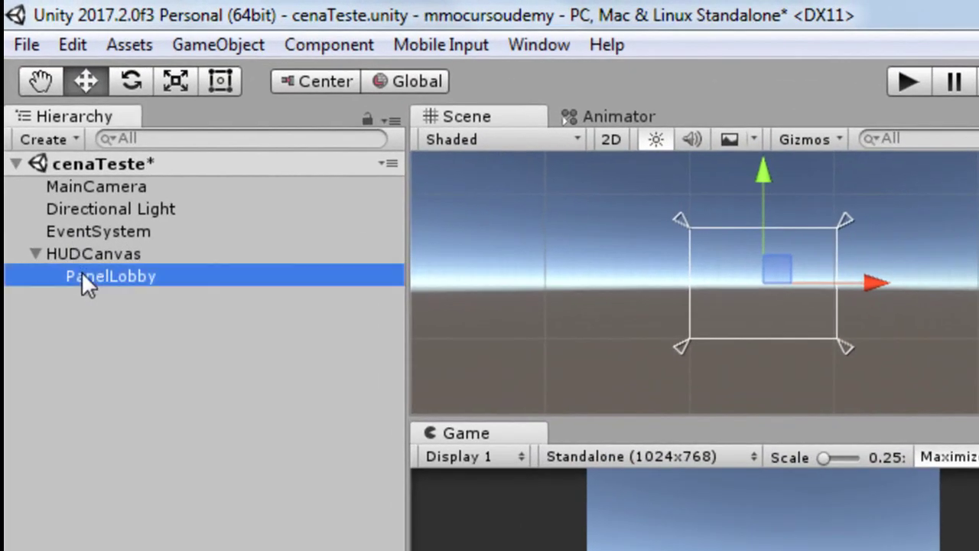
right_click(129, 279)
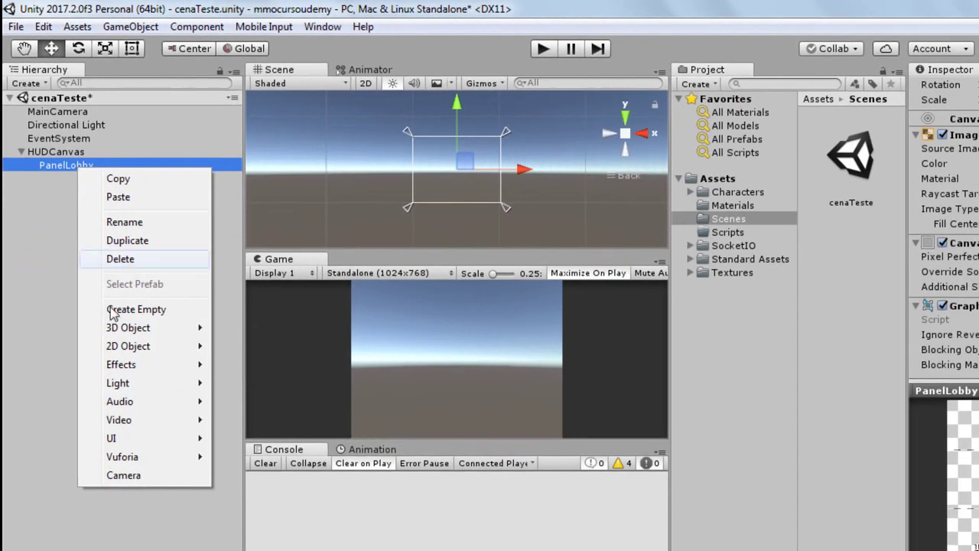
mouse_move(154, 442)
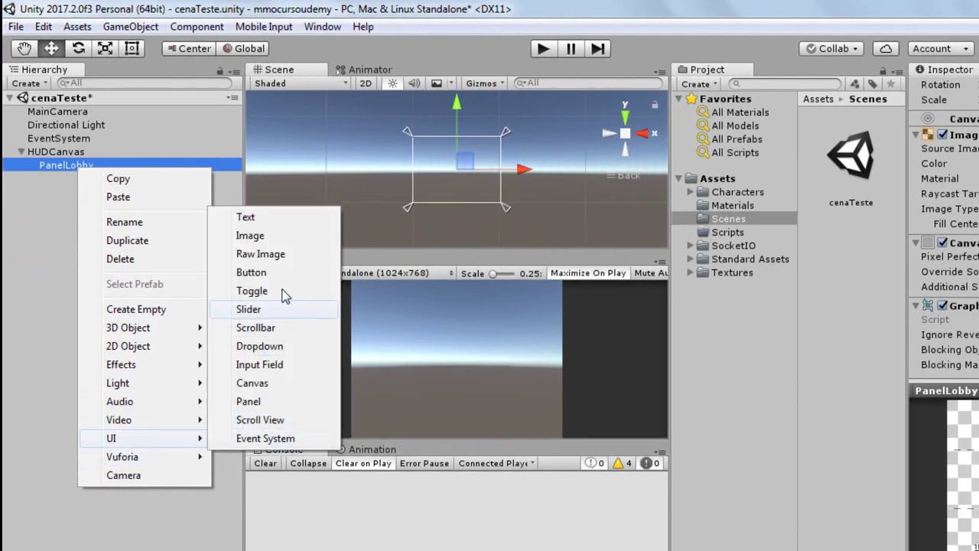
left_click(270, 219)
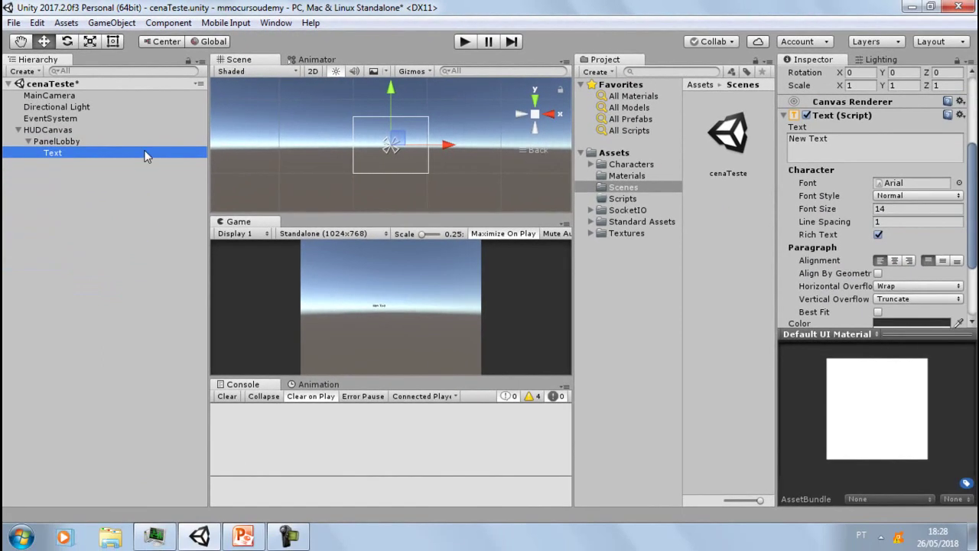
left_click(340, 156)
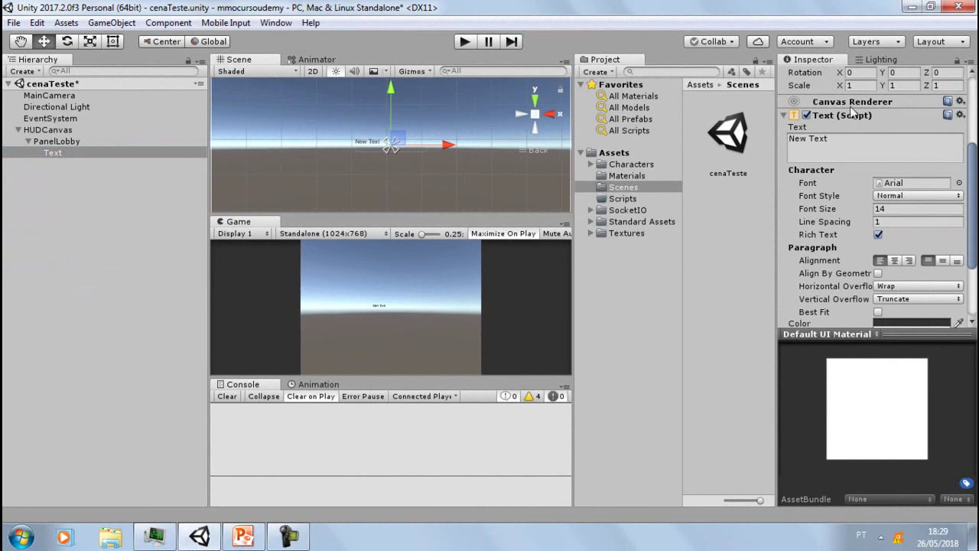
scroll(852, 111, "up", 5)
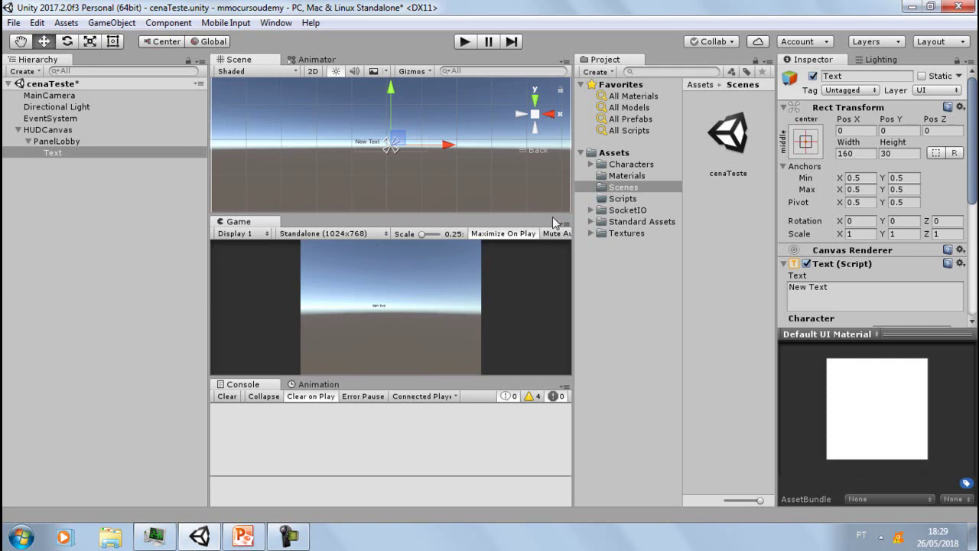
left_click(60, 153)
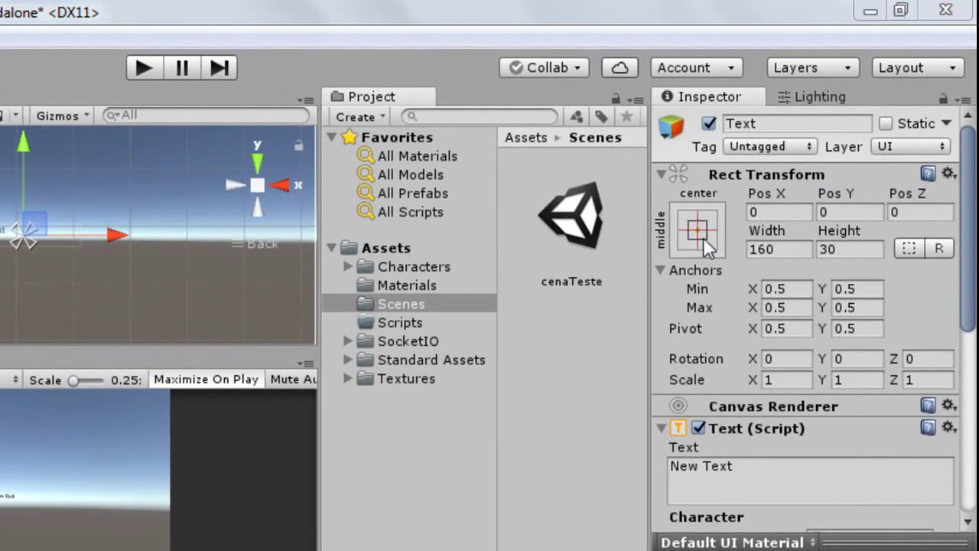
- Apply the top-centre anchor preset to the Text, also setting its pivot and position
left_click(703, 237)
key("alt+shift")
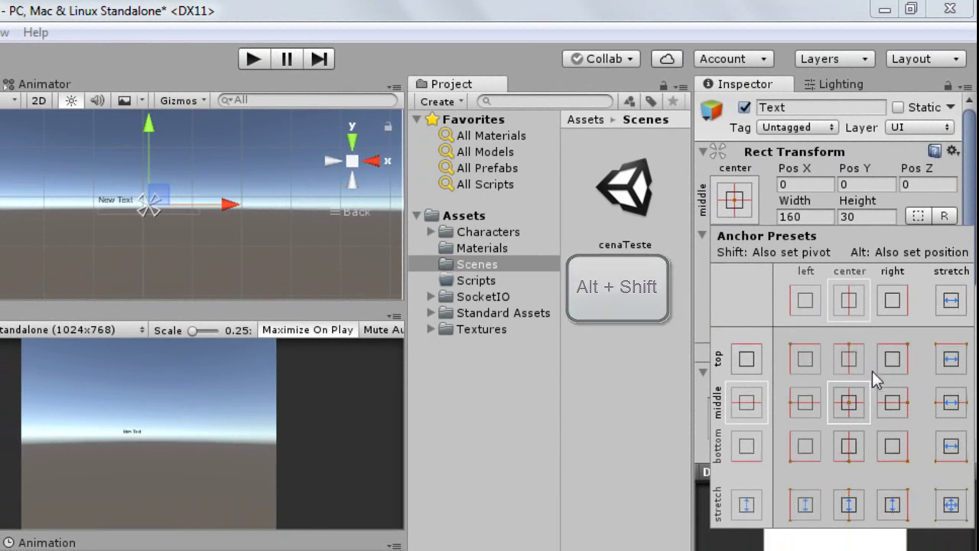
key("alt+shift")
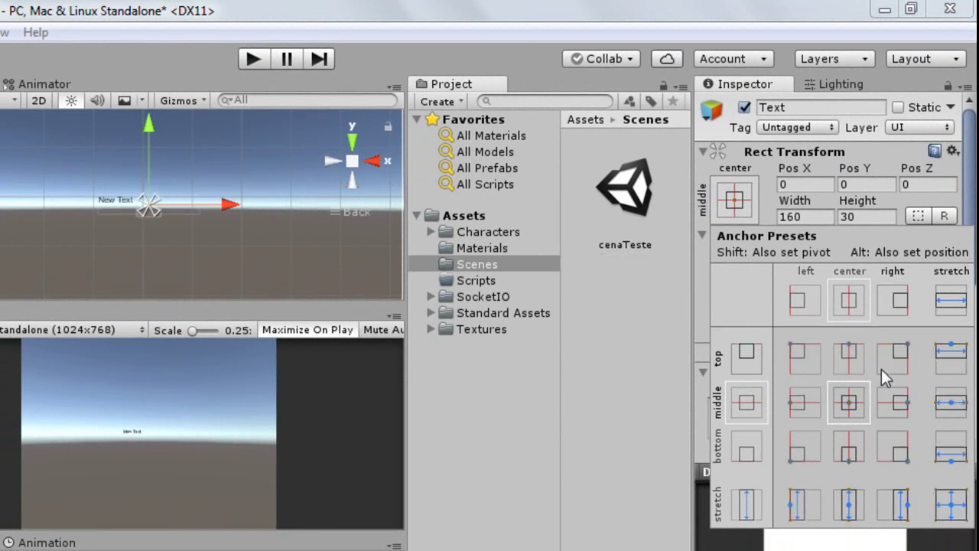
left_click(844, 357, "alt+shift")
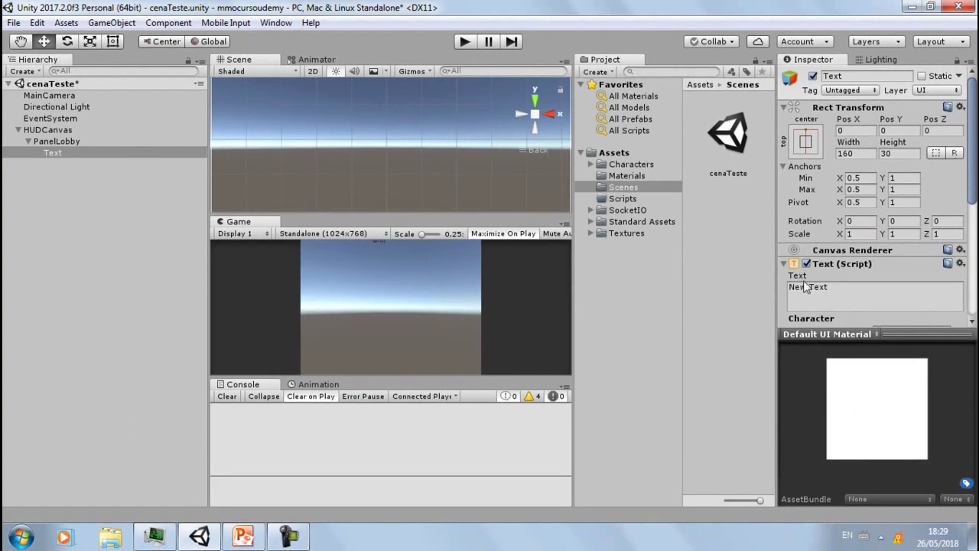
- Replace the placeholder text with LOBBY MENU
left_click(840, 296)
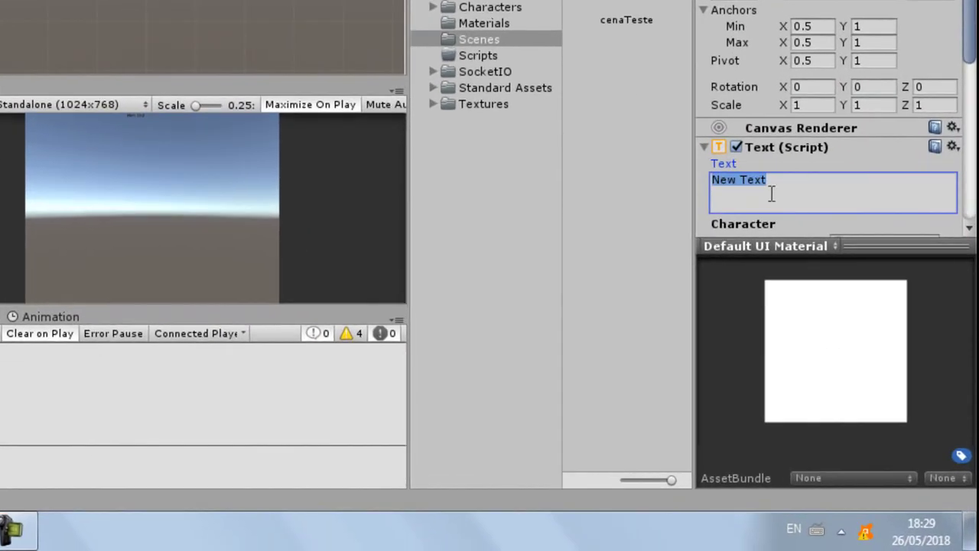
key("Caps_Lock")
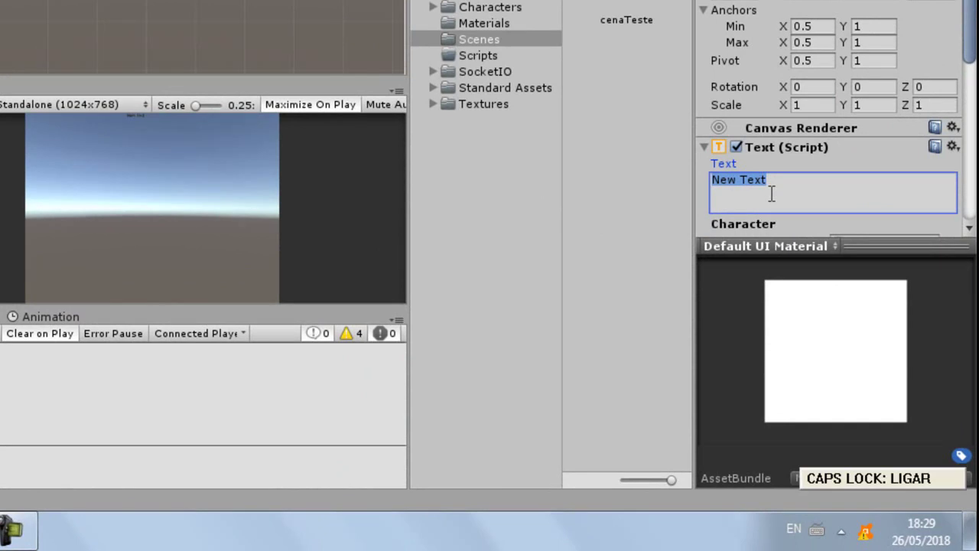
type("LOB")
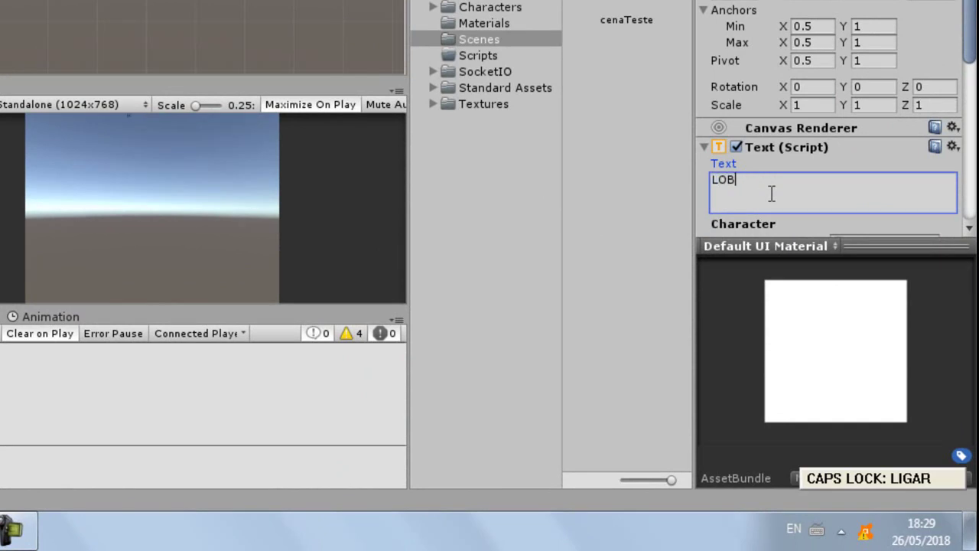
type("BY")
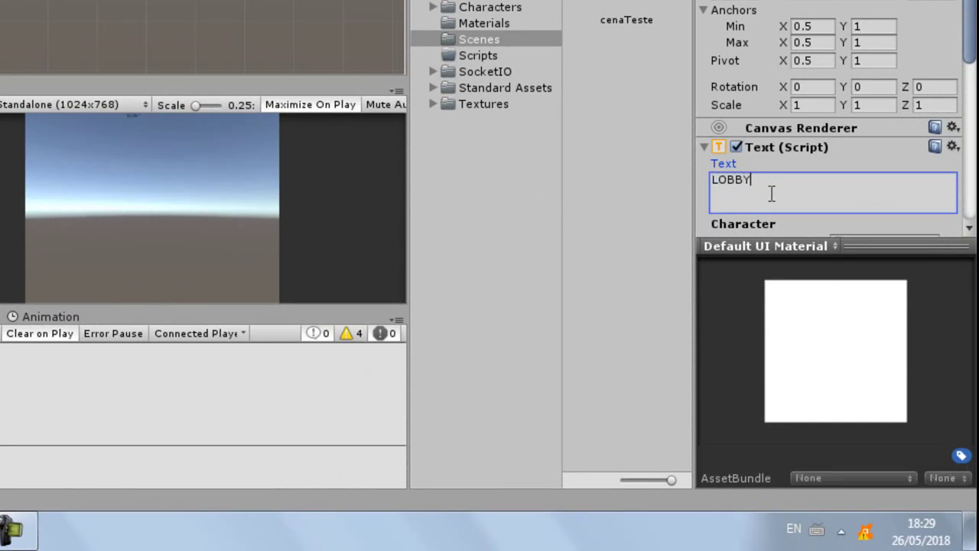
type(" MENU")
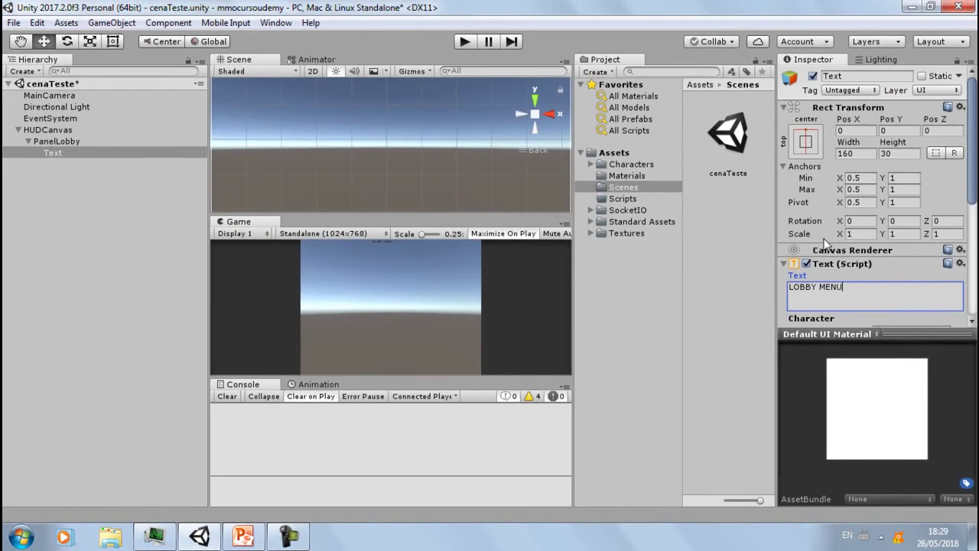
- Set the text's Font Style to Bold and Font Size to 30
scroll(831, 257, "down", 1)
scroll(832, 257, "down", 1)
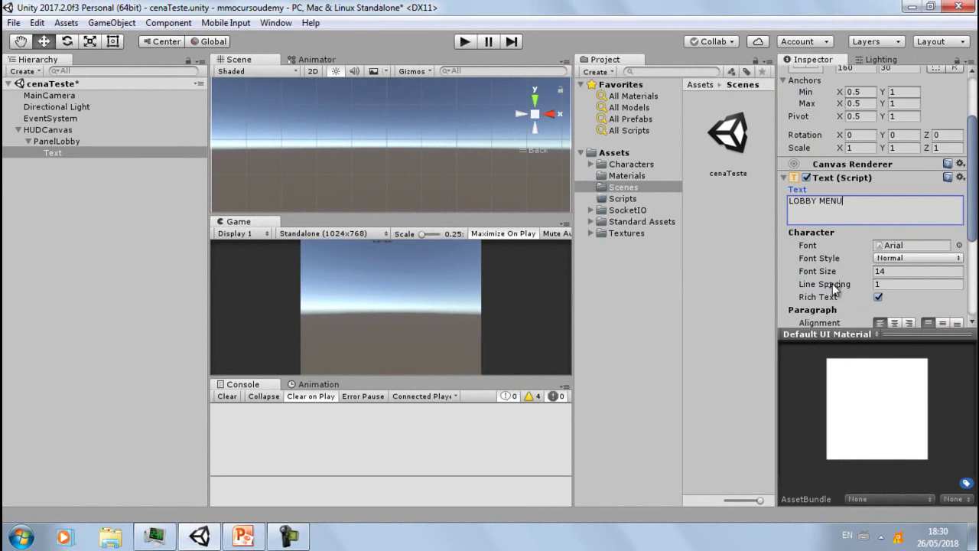
scroll(833, 256, "down", 1)
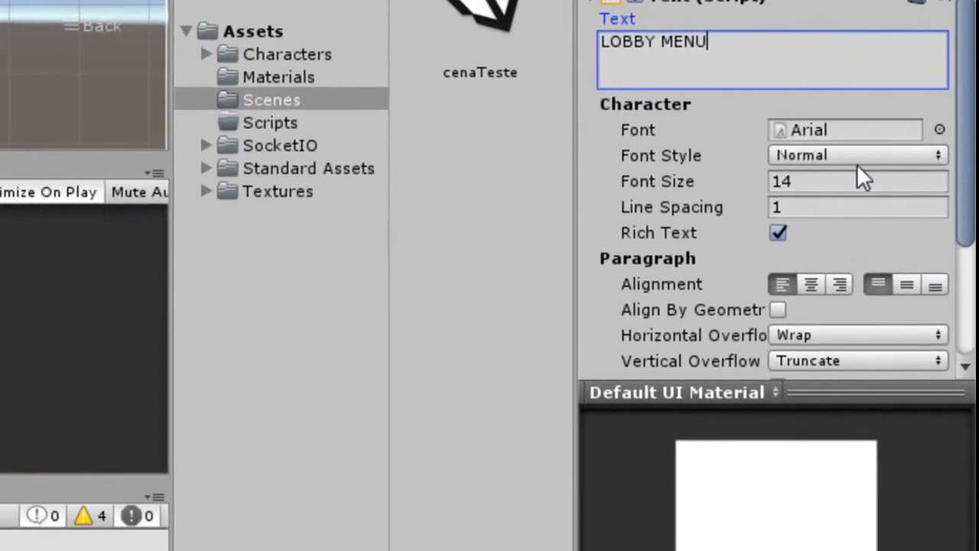
left_click(860, 158)
left_click(820, 220)
left_click(797, 181)
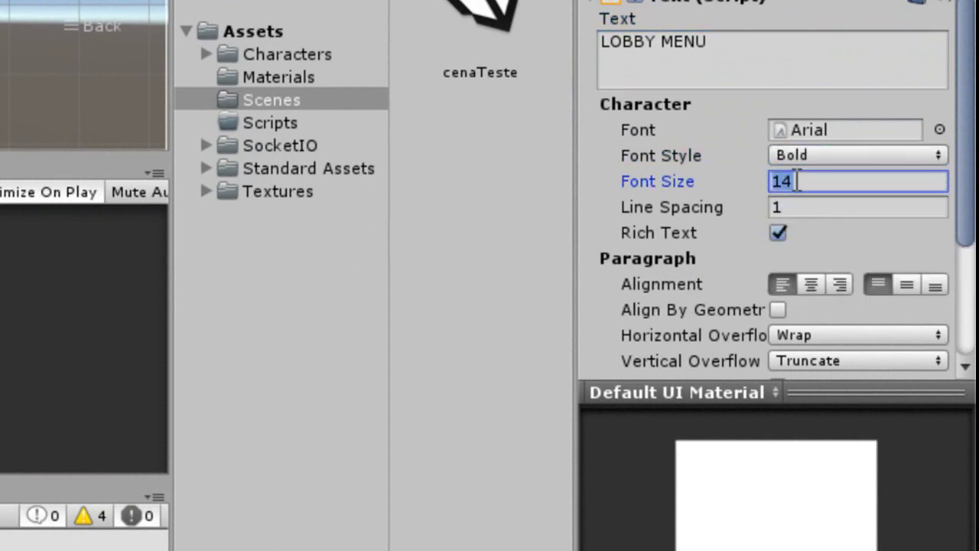
type("3")
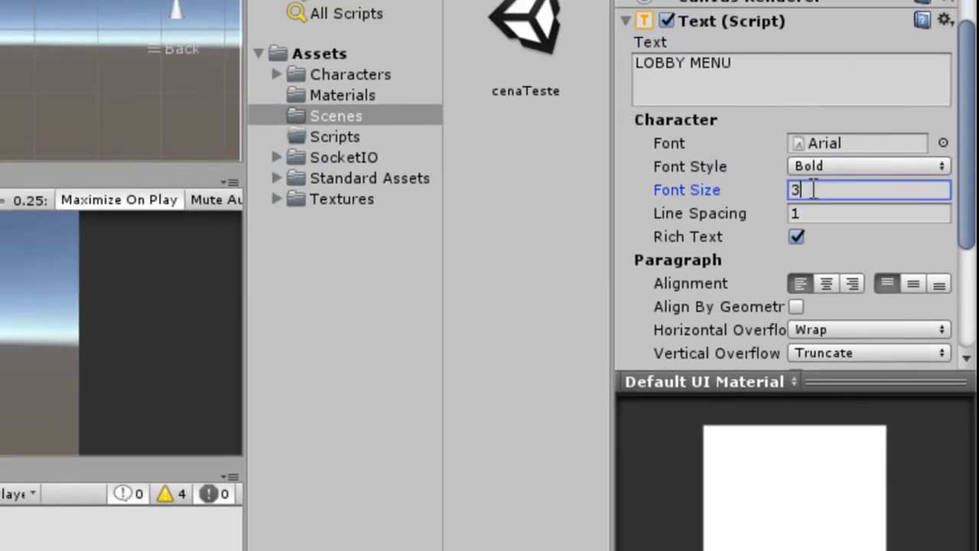
type("0")
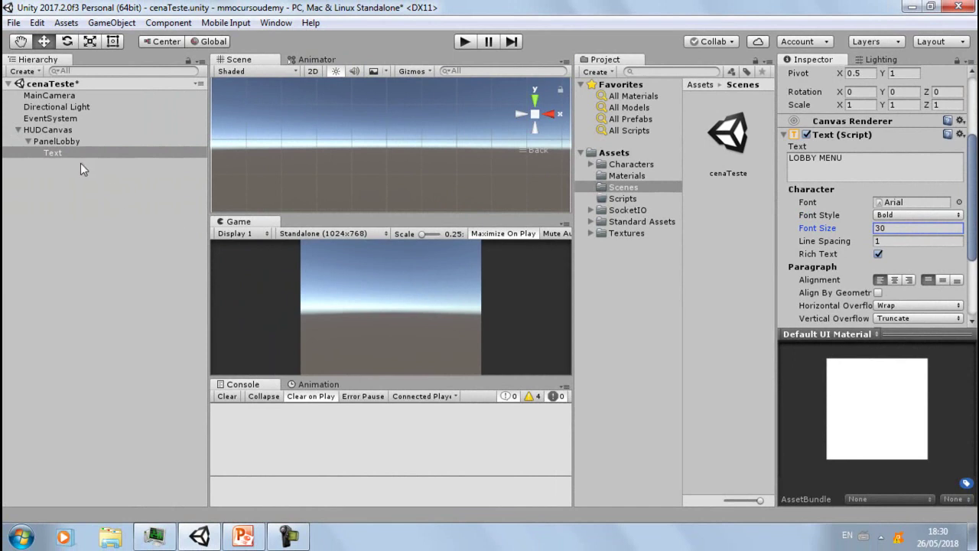
- Frame the Text and resize its box to about 292 wide and taller so LOBBY MENU fits
left_click(83, 156)
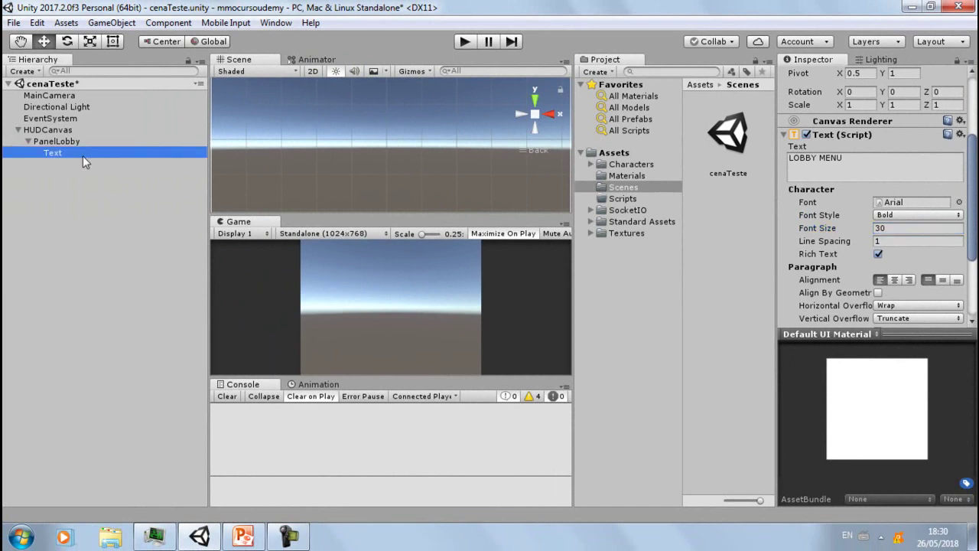
left_click(357, 154)
key("f")
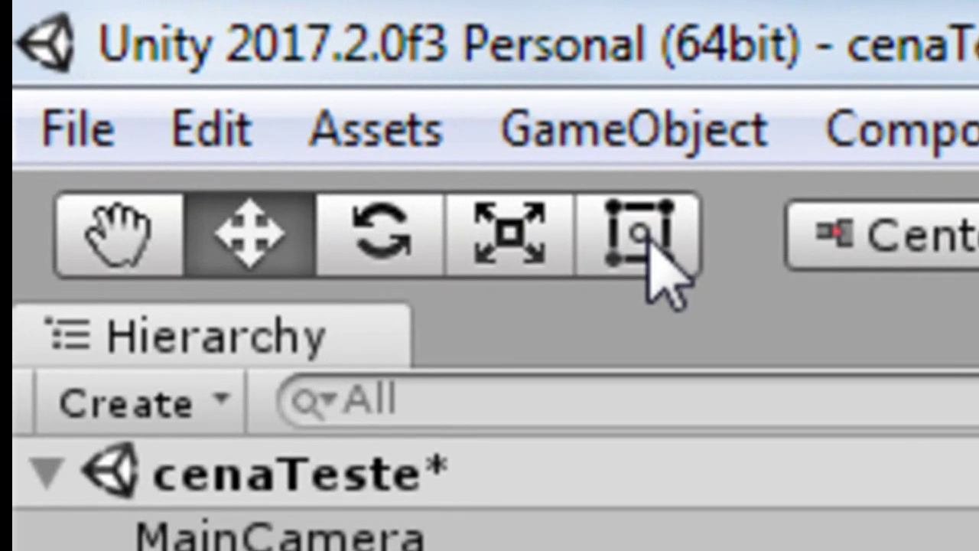
left_click(648, 239)
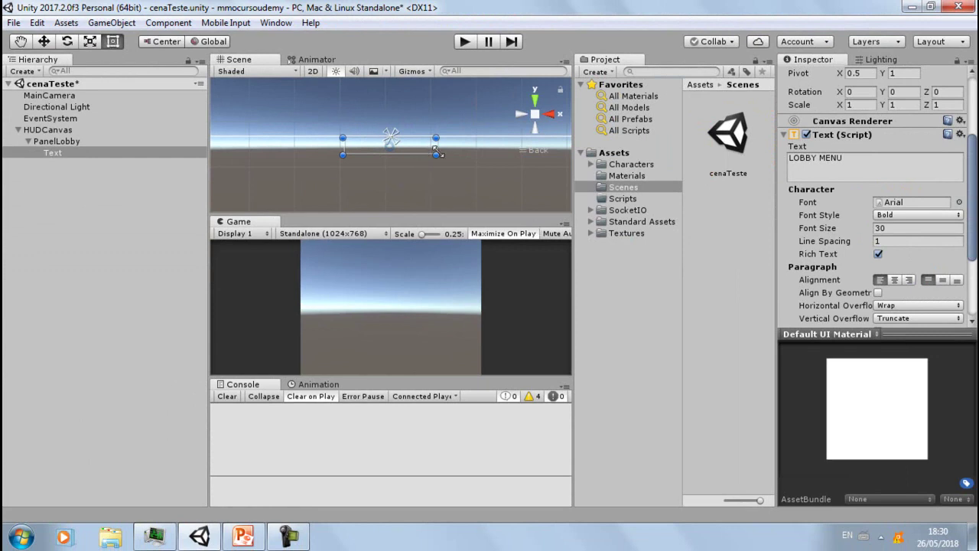
left_click_drag(436, 154, 549, 168)
left_click_drag(505, 152, 492, 182)
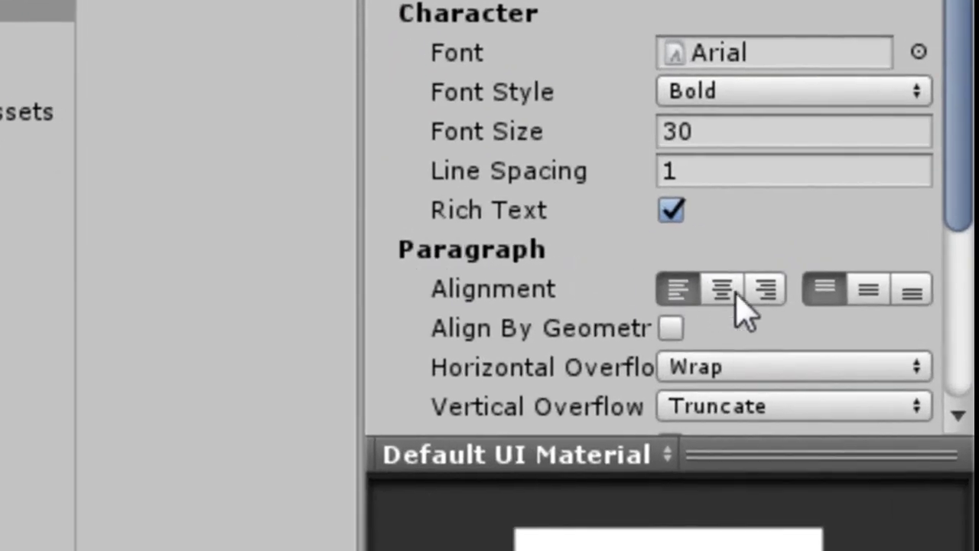
- Centre the LOBBY MENU text vertically and colour it white with the eyedropper
left_click(872, 294)
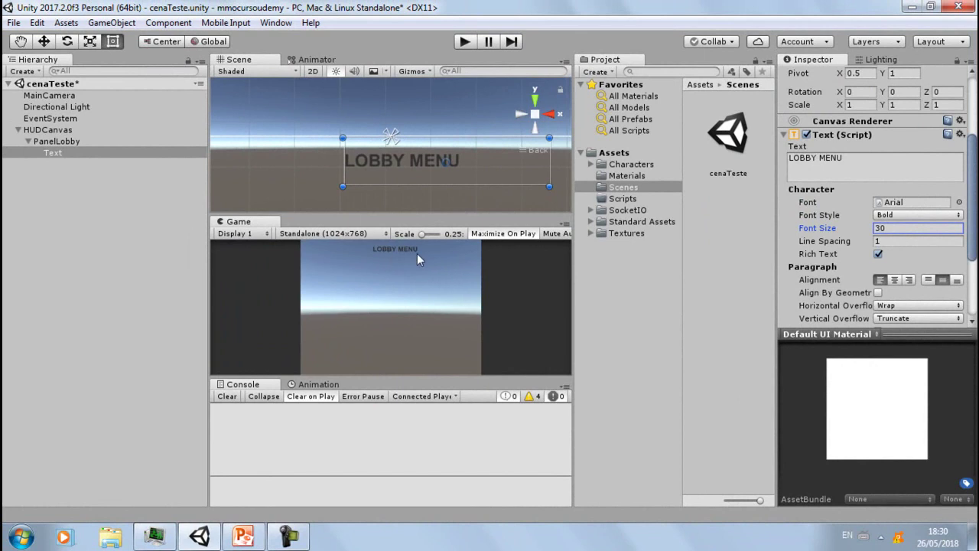
scroll(940, 264, "down", 3)
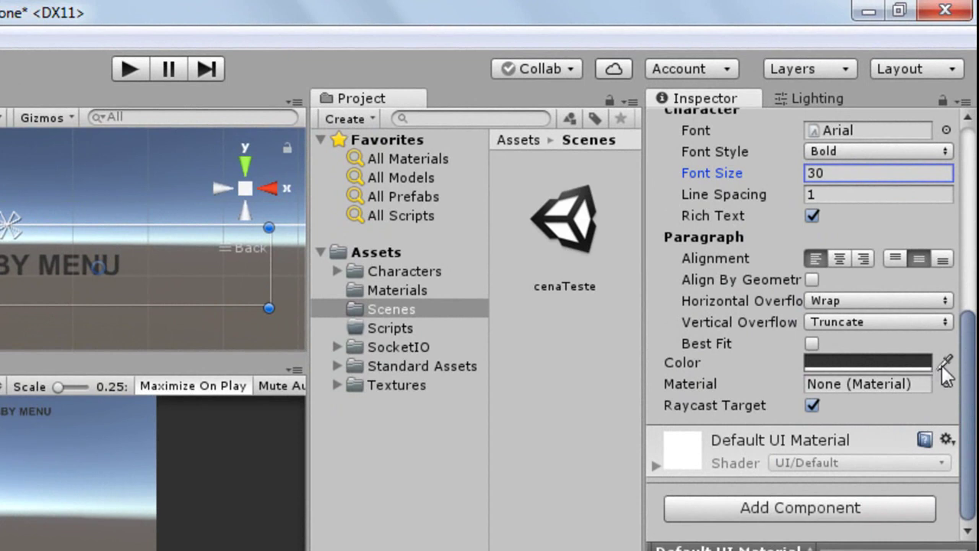
left_click(945, 364)
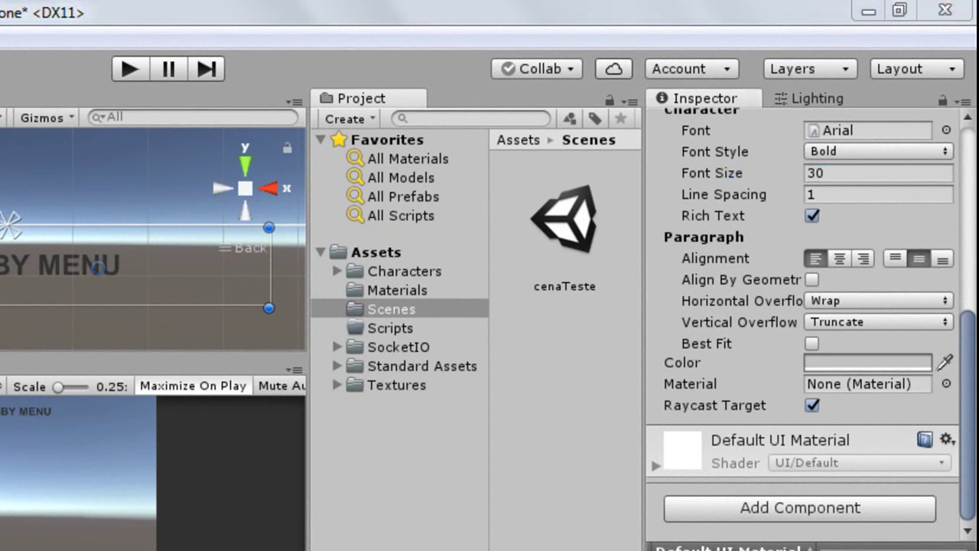
left_click(682, 449)
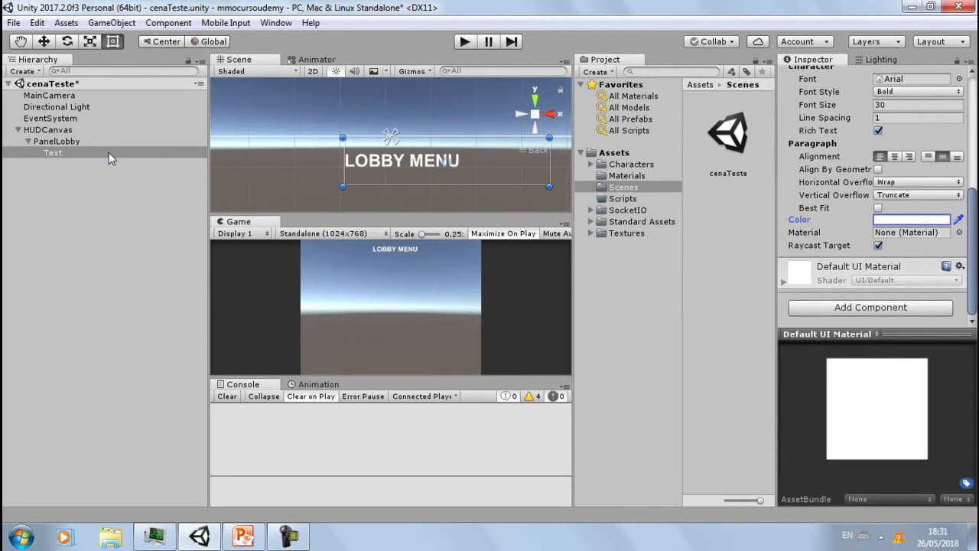
- Add a UI Input Field as a child of PanelLobby and select the new InputField
right_click(64, 141)
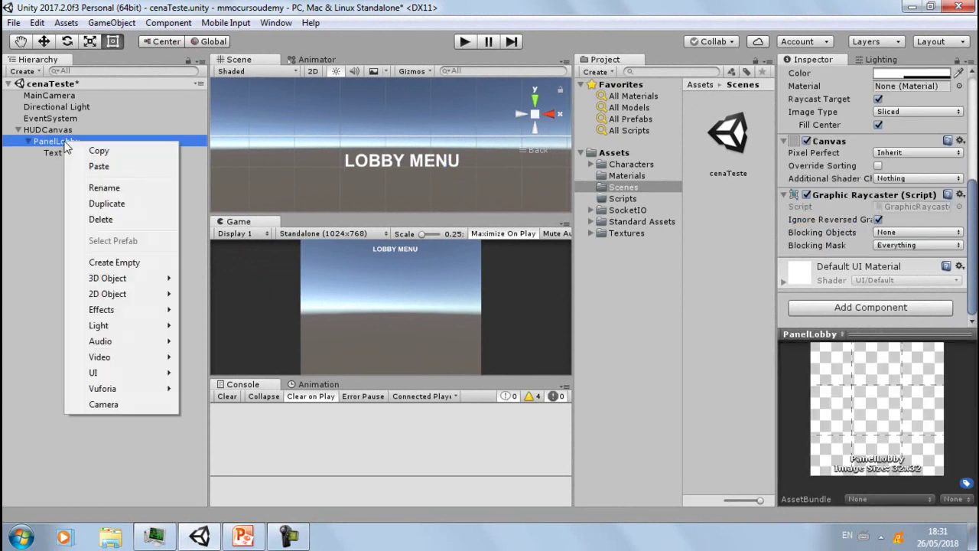
mouse_move(153, 374)
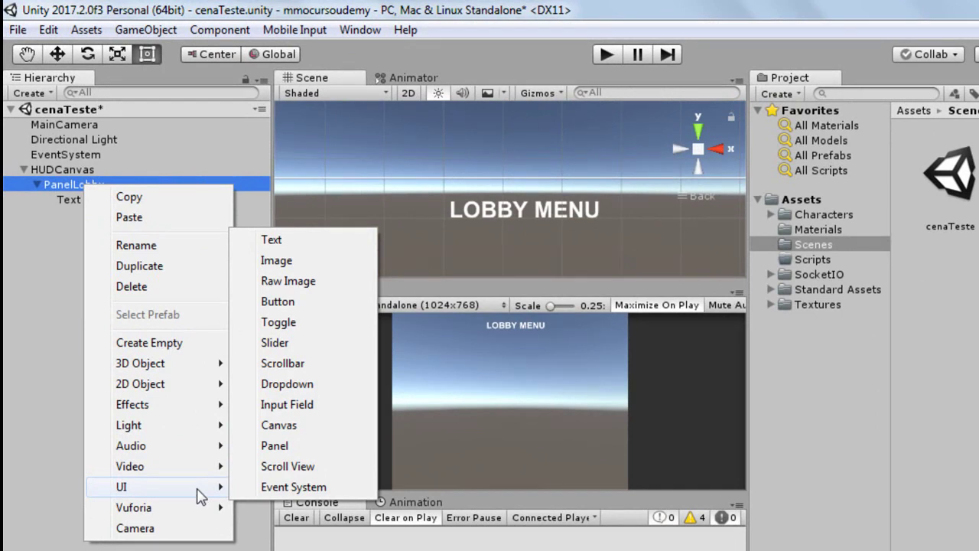
left_click(316, 405)
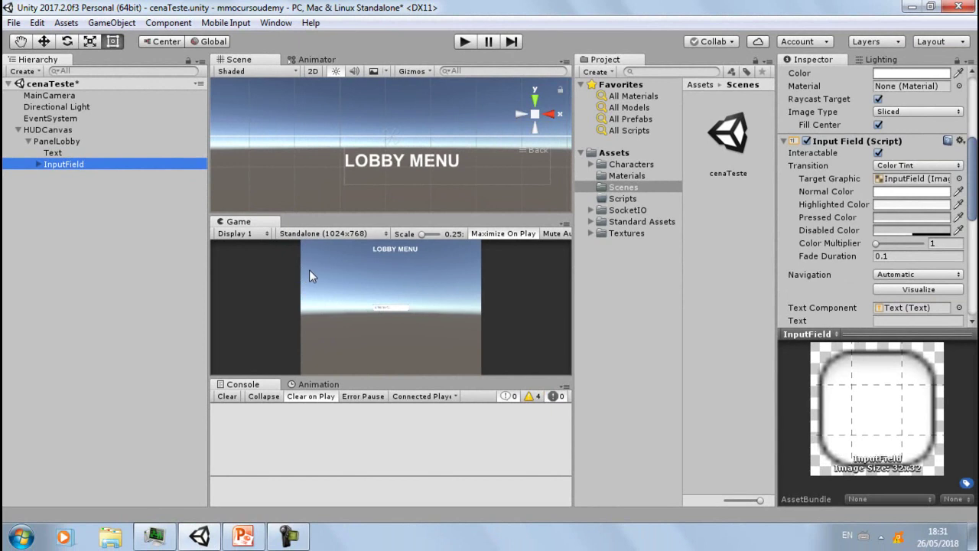
left_click(95, 164)
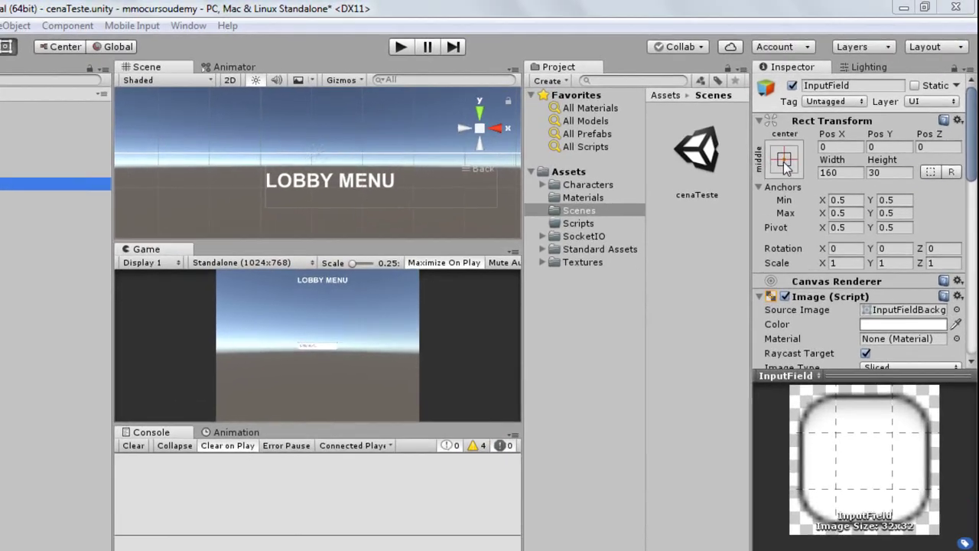
- Anchor the InputField to PanelLobby's top-left corner, with pivot and position also set
left_click(783, 163)
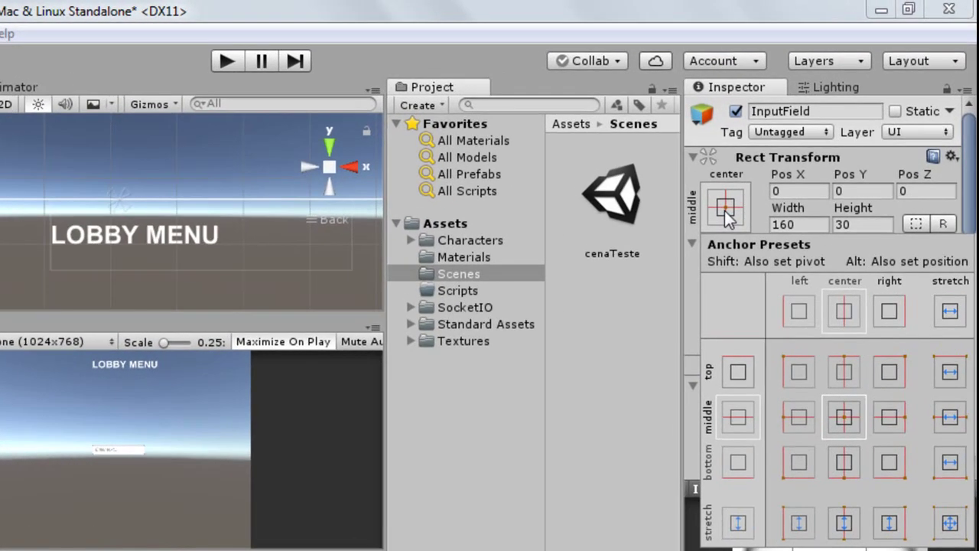
key("shift+alt")
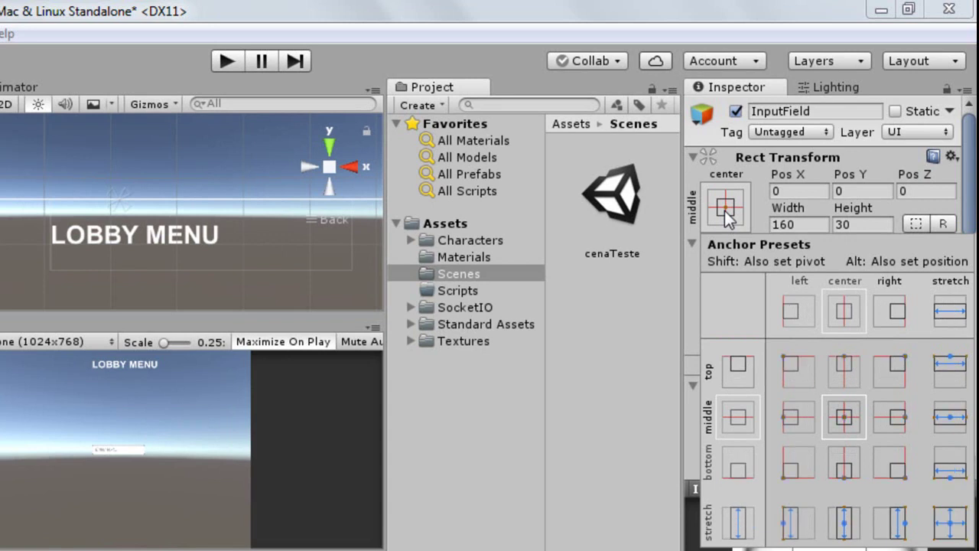
left_click(803, 380, "alt+shift")
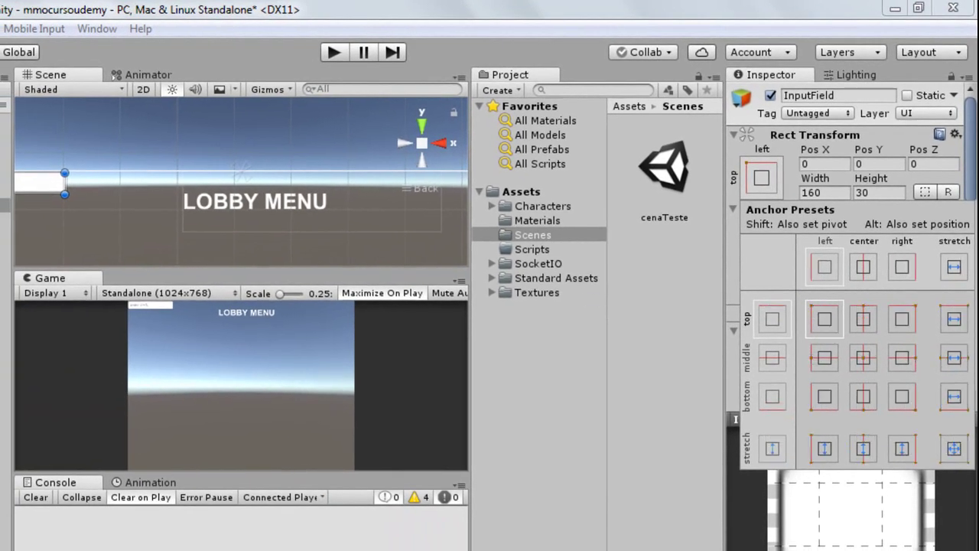
key("Escape")
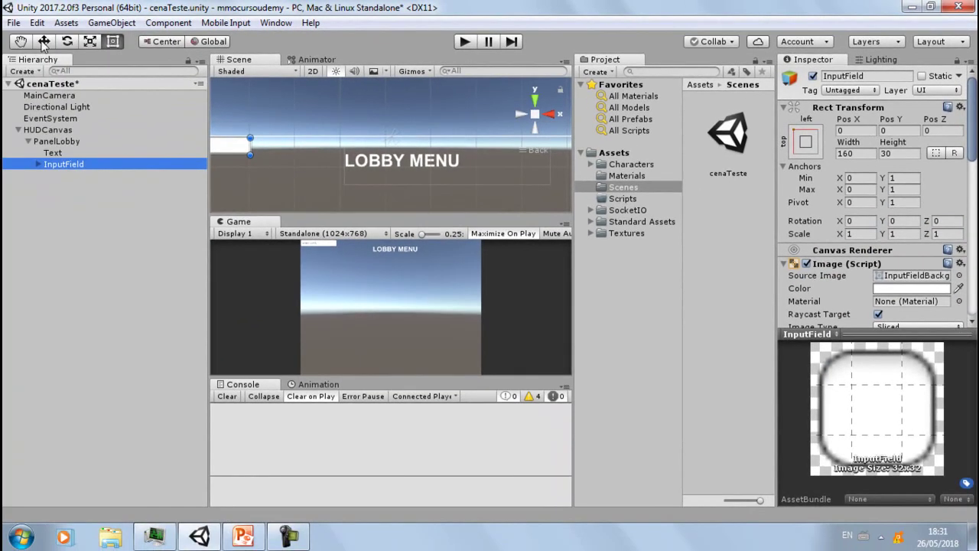
- Frame the InputField in a flat 2D scene view with the Move tool active
left_click(44, 42)
key("f")
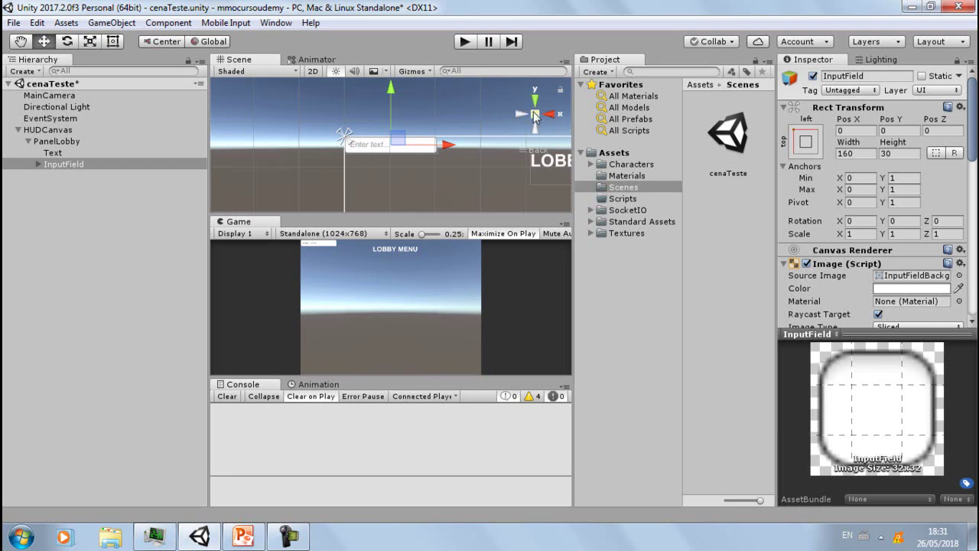
left_click(534, 114)
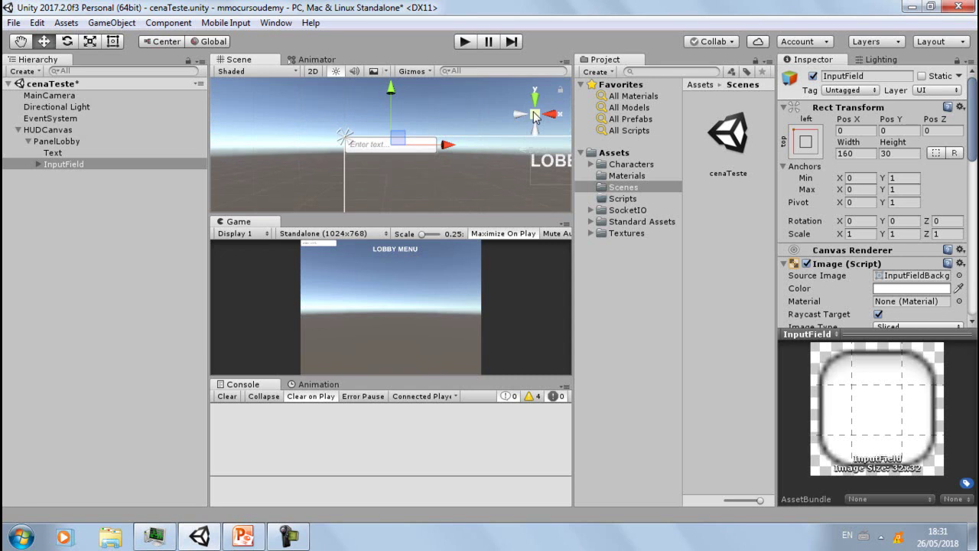
left_click(534, 114)
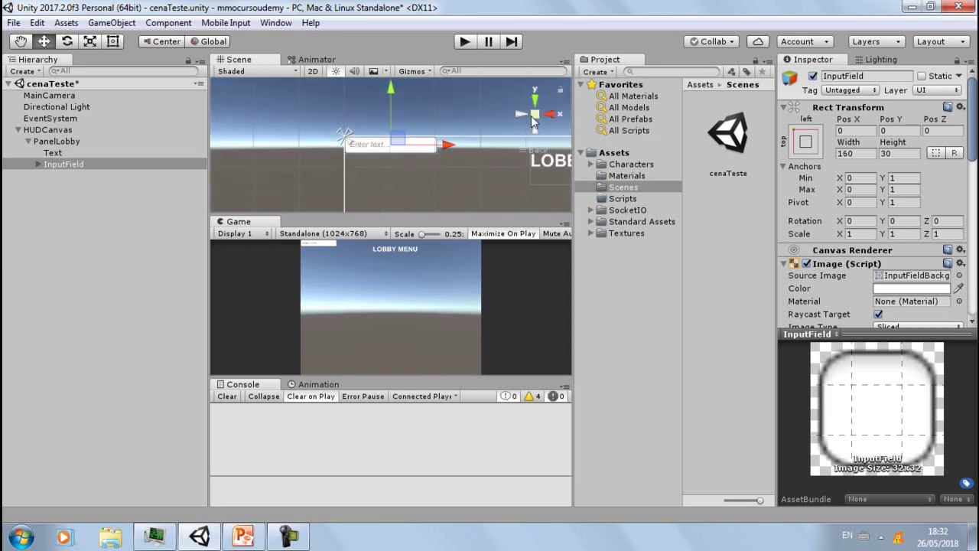
key("t")
left_click(313, 71)
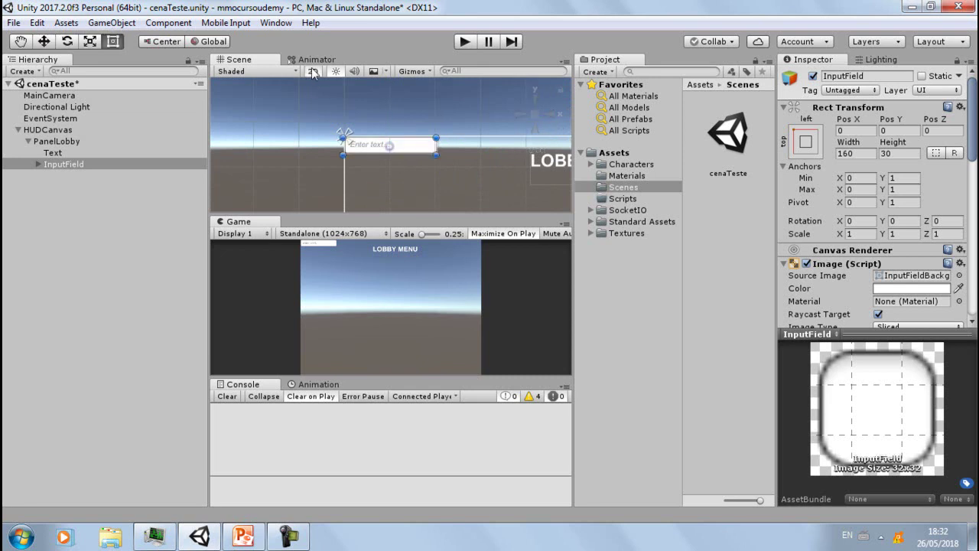
key("w")
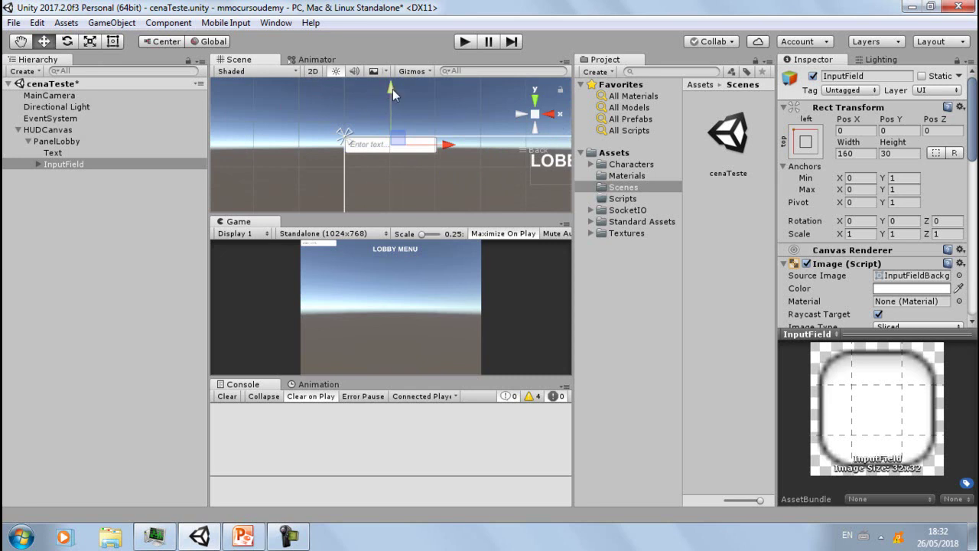
- Drag the input field down and right to position 44, -129
left_click_drag(393, 88, 391, 91)
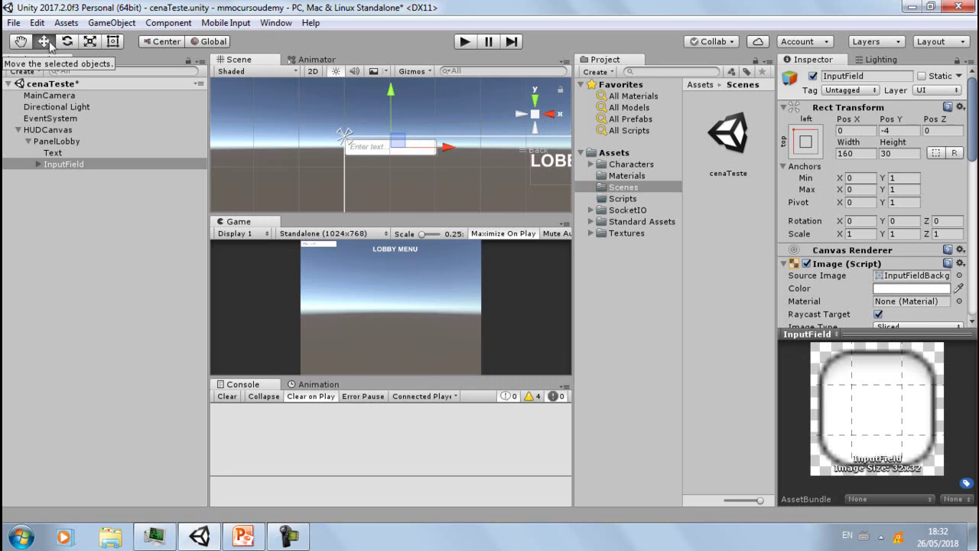
left_click_drag(390, 94, 375, 166)
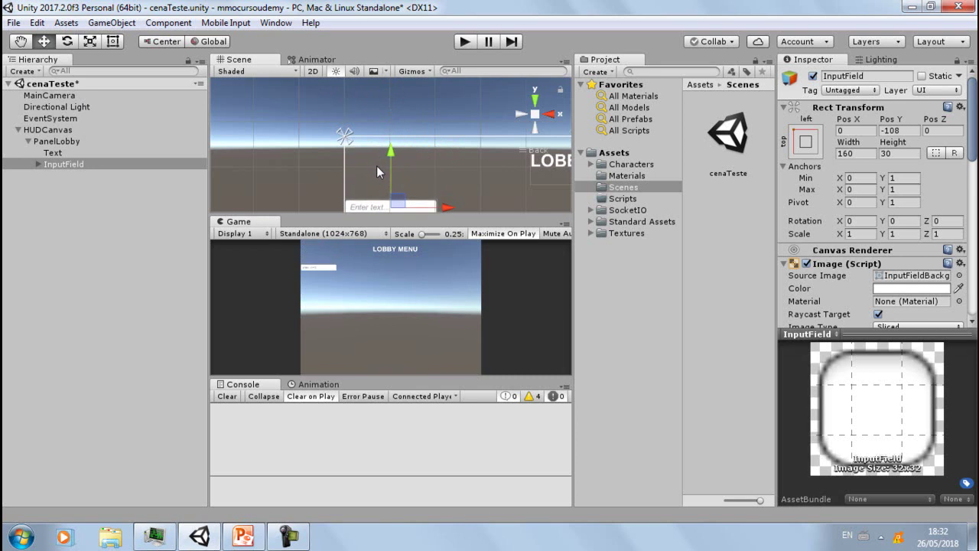
key("f")
left_click_drag(462, 144, 470, 145)
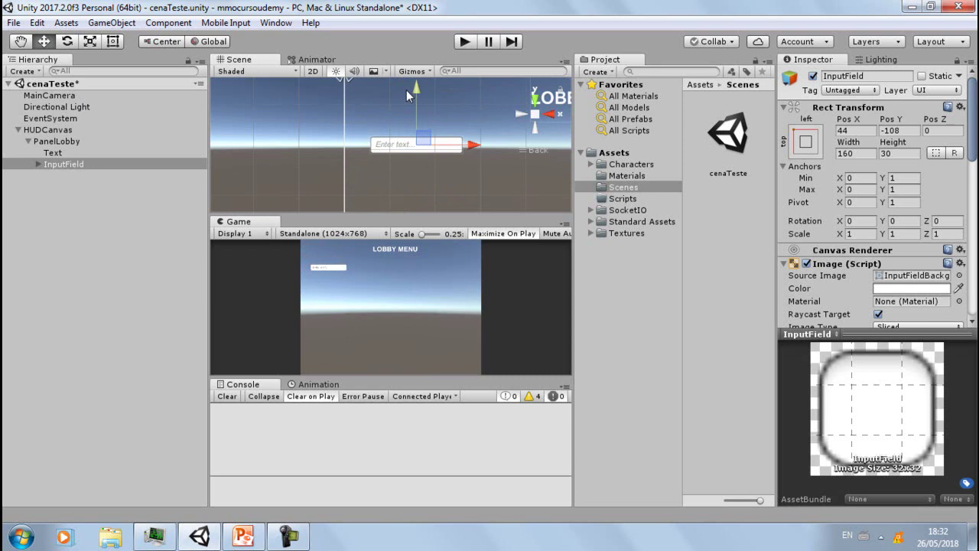
left_click_drag(414, 95, 415, 102)
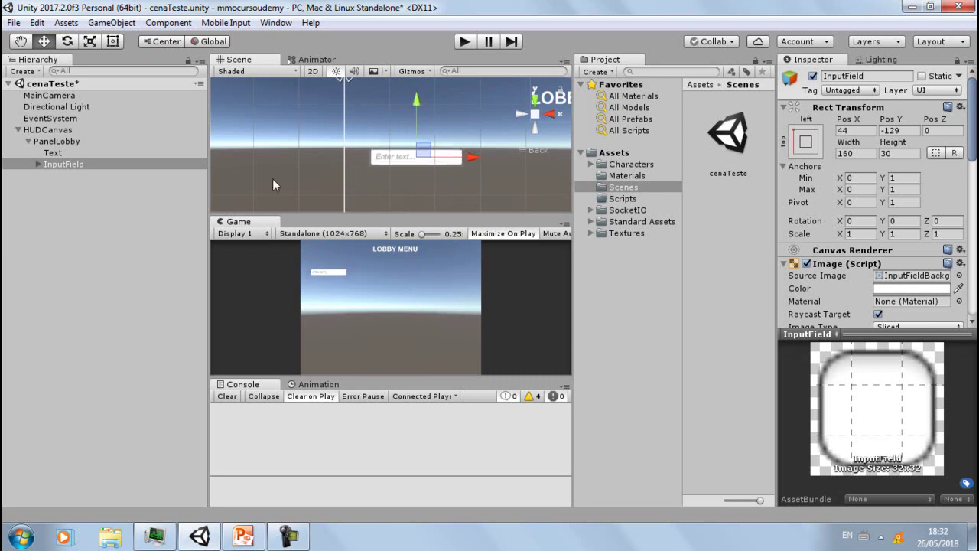
left_click(78, 165)
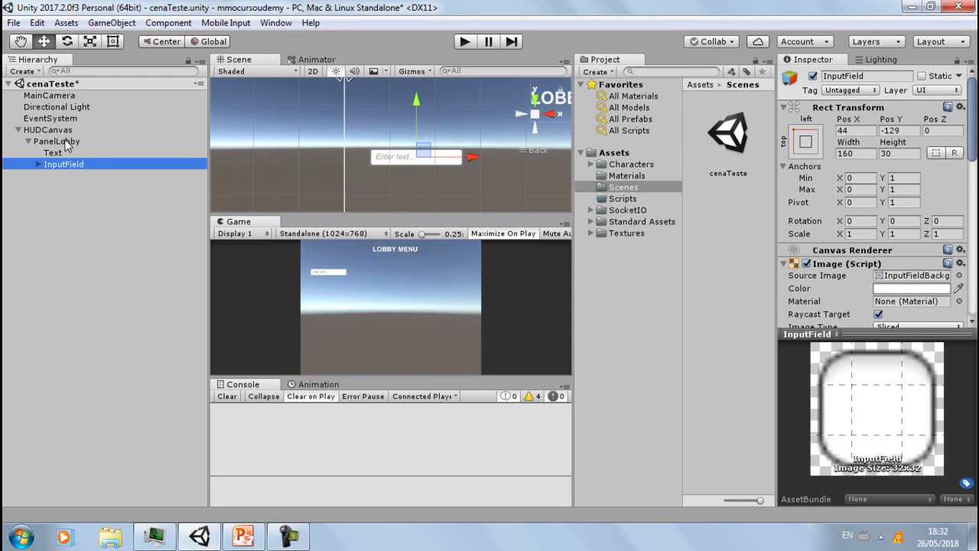
- Add a new UI Text object under PanelLobby
left_click(73, 144)
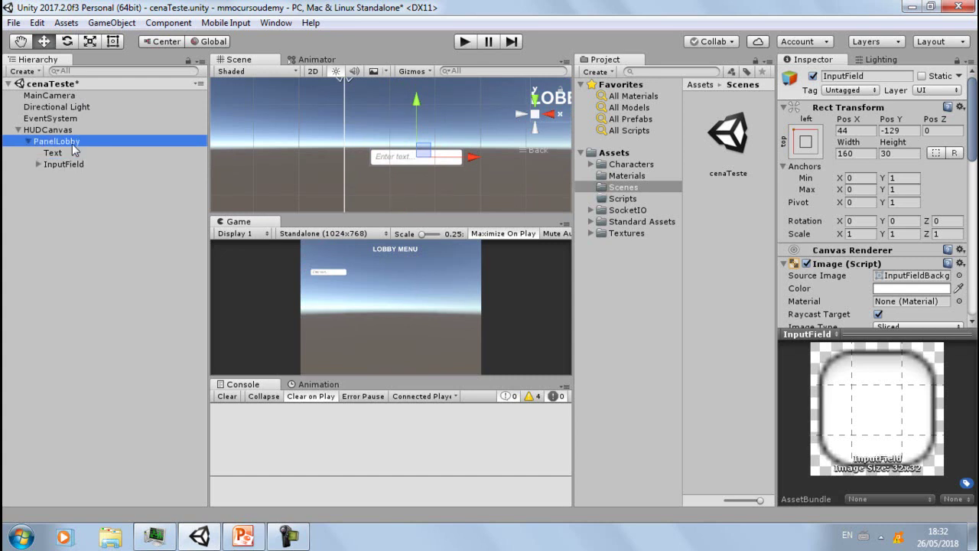
right_click(72, 144)
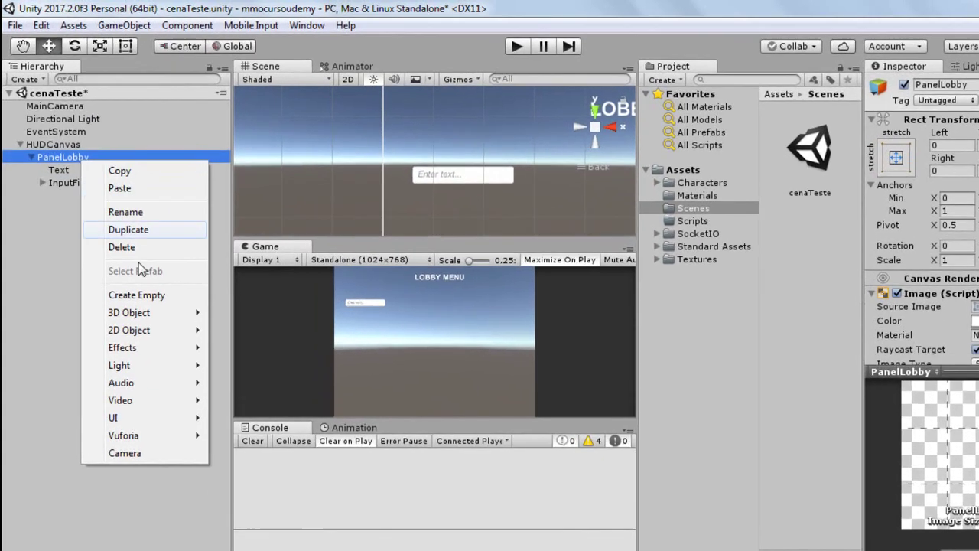
mouse_move(147, 379)
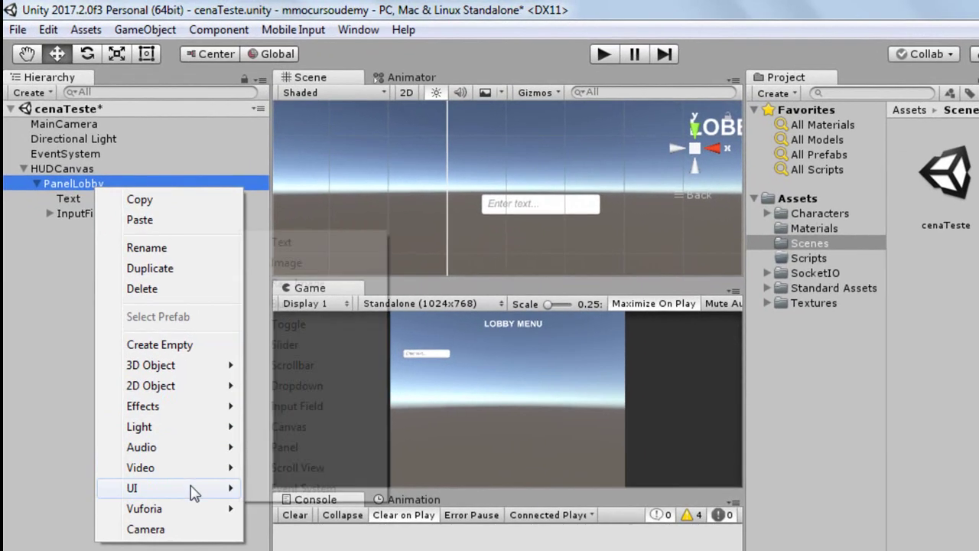
left_click(283, 243)
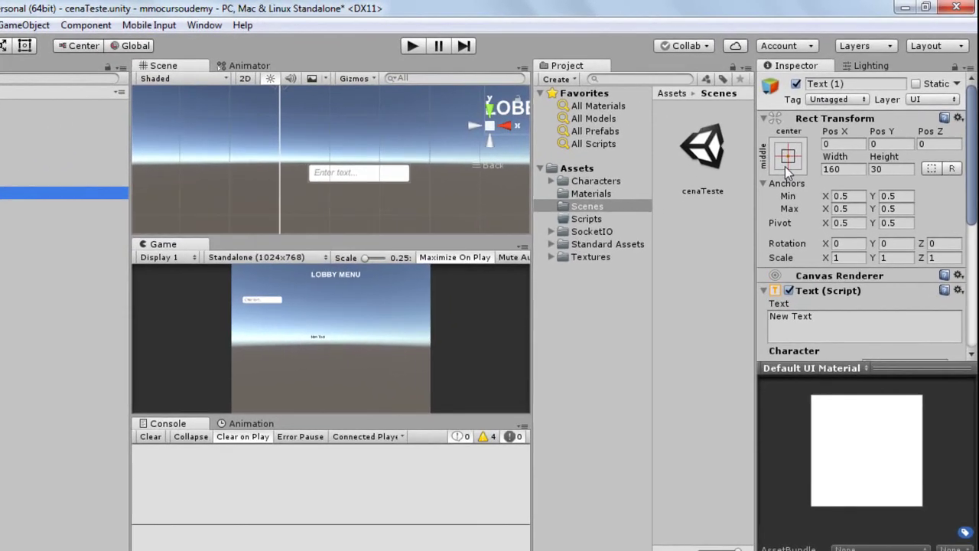
- Anchor the new text middle-left, with pivot and position, then move it right to Pos X 39
left_click(803, 150)
key("shift+alt")
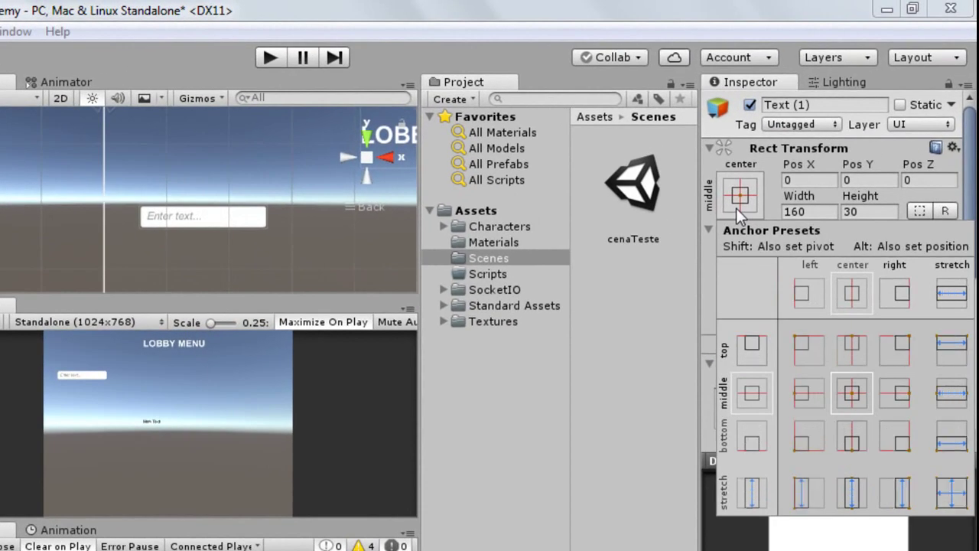
left_click(805, 404)
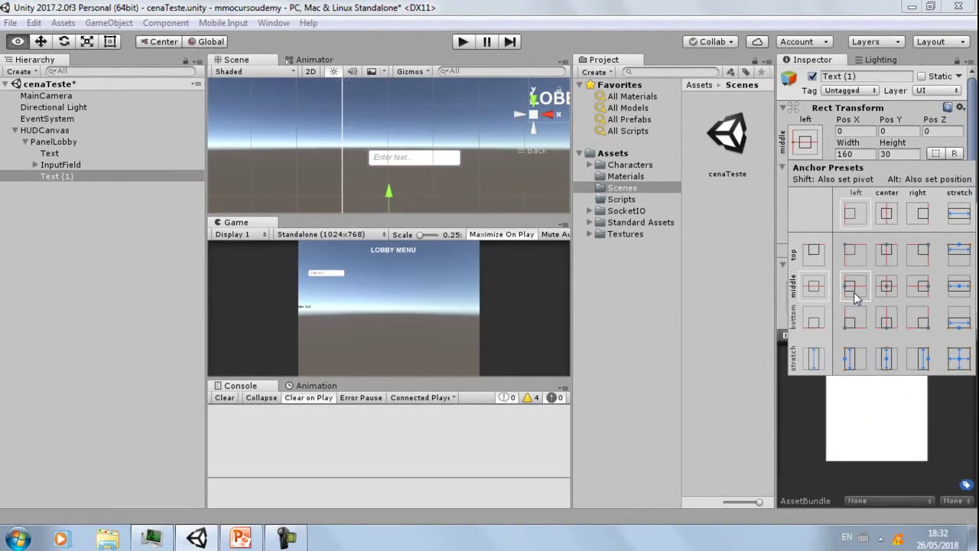
left_click(440, 166)
key("f")
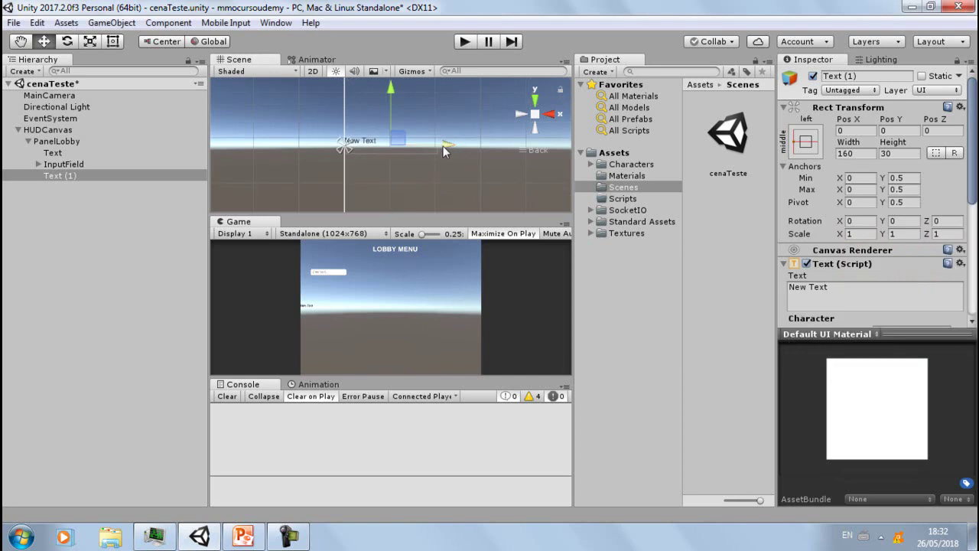
left_click_drag(447, 147, 468, 146)
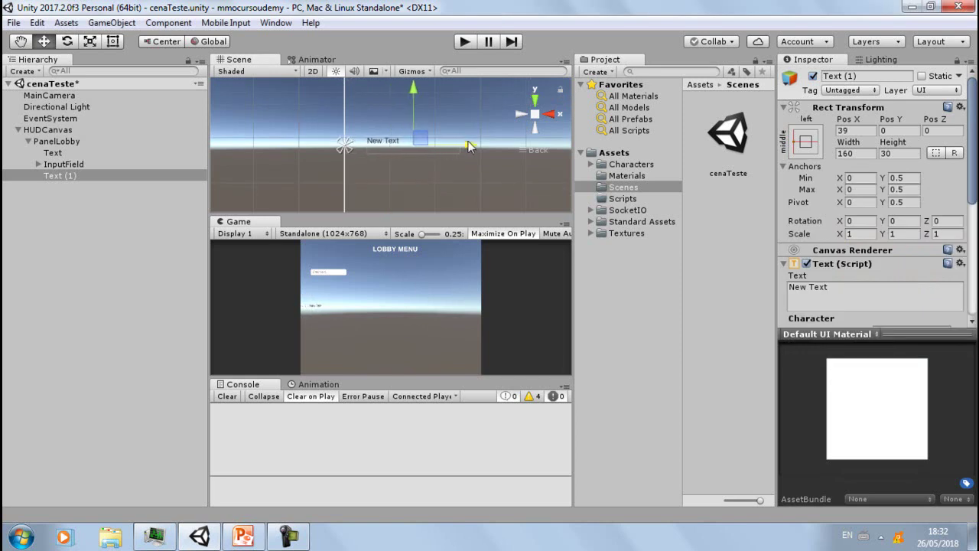
- Replace the label's 'New Text' with 'Create a New Character' in the Text component
left_click(863, 298)
scroll(837, 268, "down", 3)
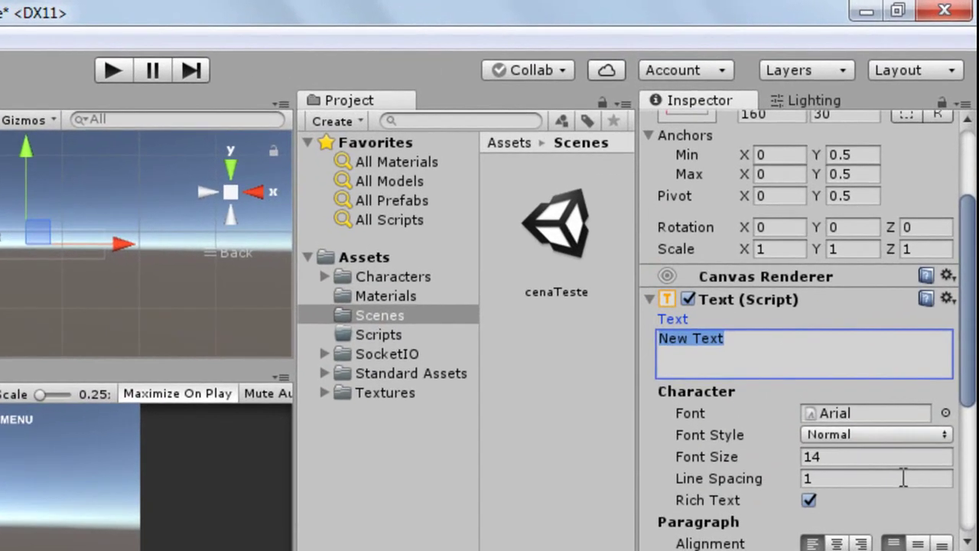
type("d")
key("BackSpace")
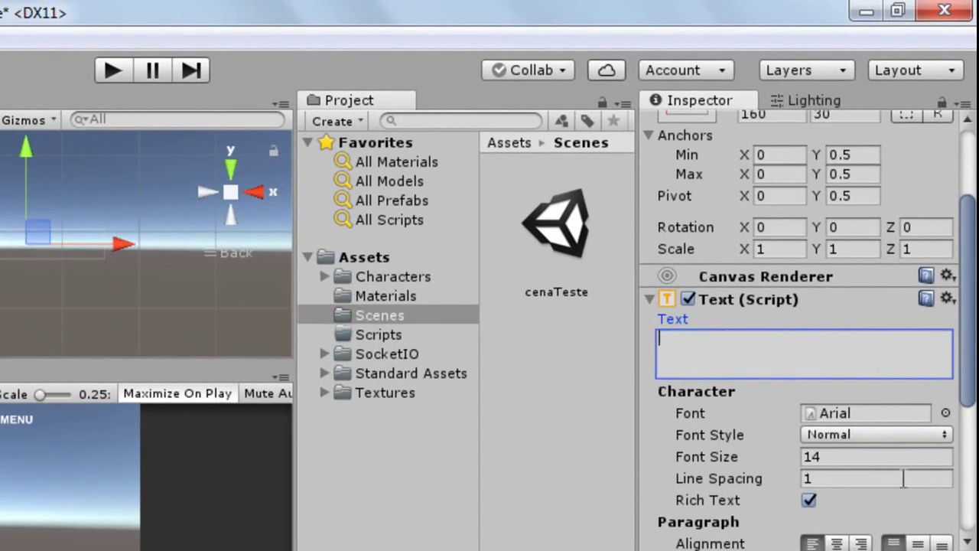
type("Create a ")
type("ne")
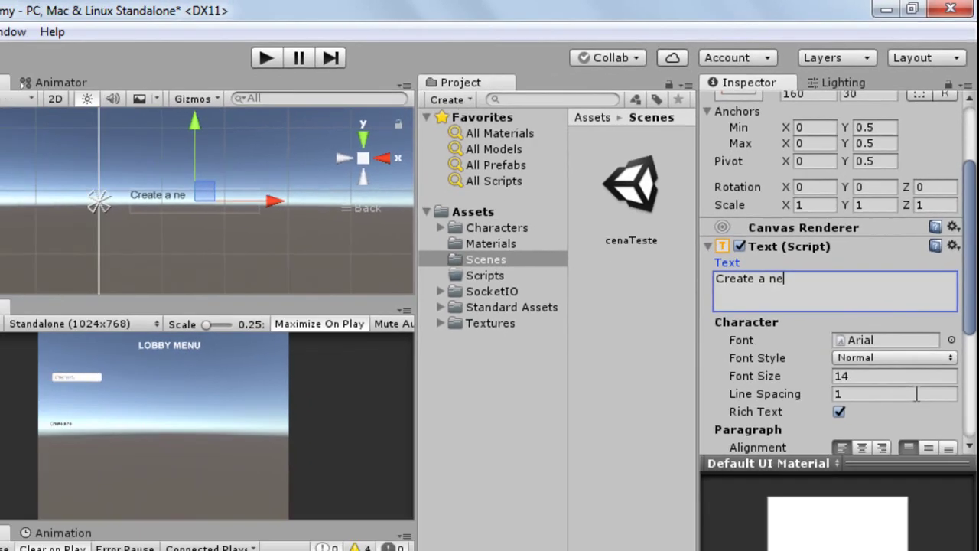
type("w Character")
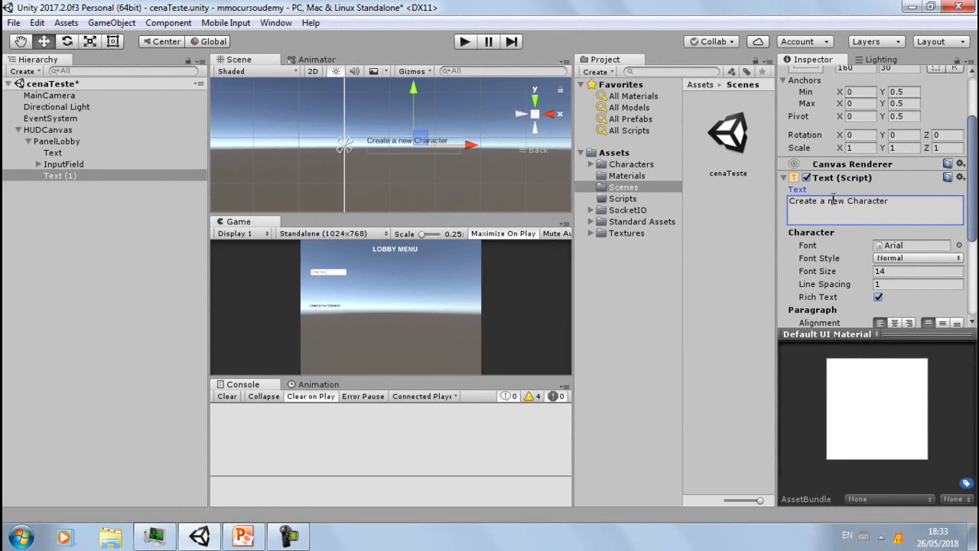
key("BackSpace")
type("N")
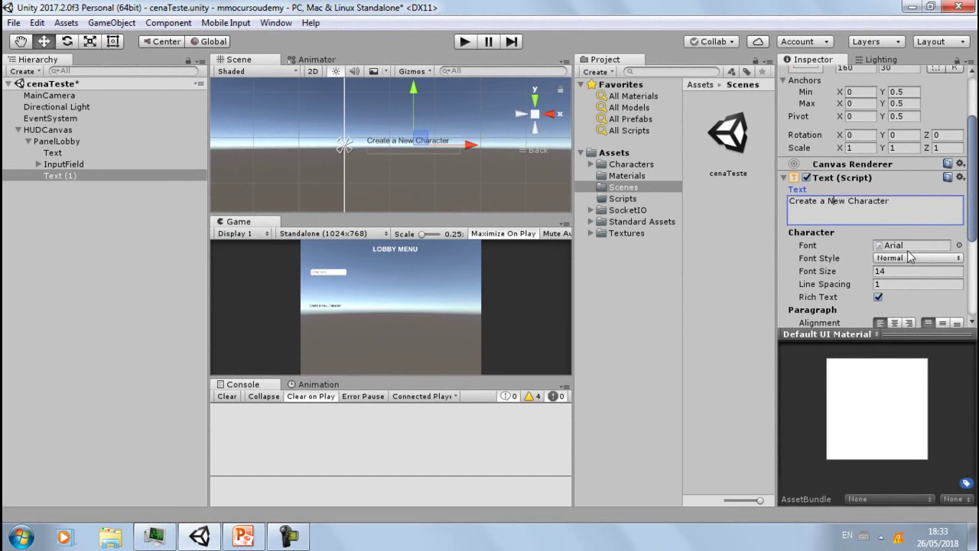
- Make the label's font style Bold with font size 20
left_click(885, 260)
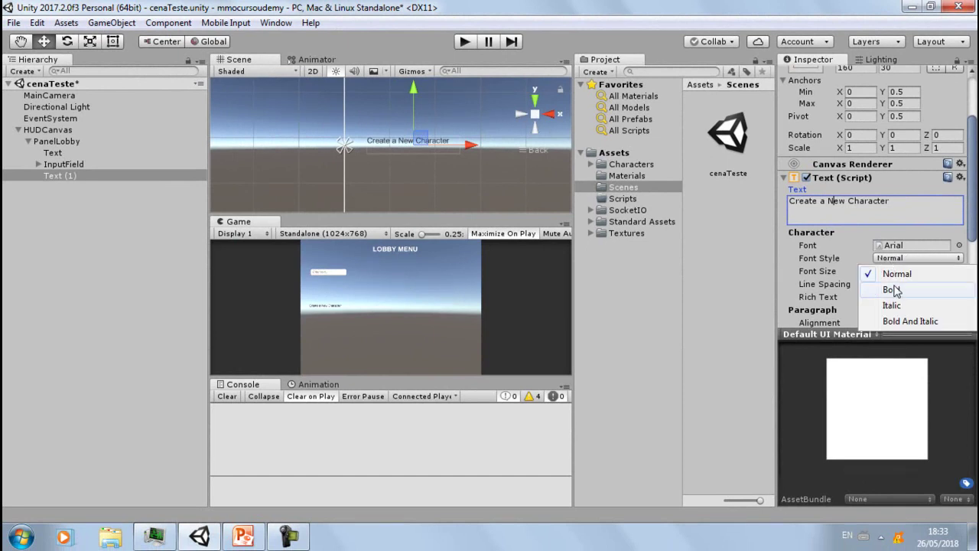
left_click(893, 289)
left_click(903, 269)
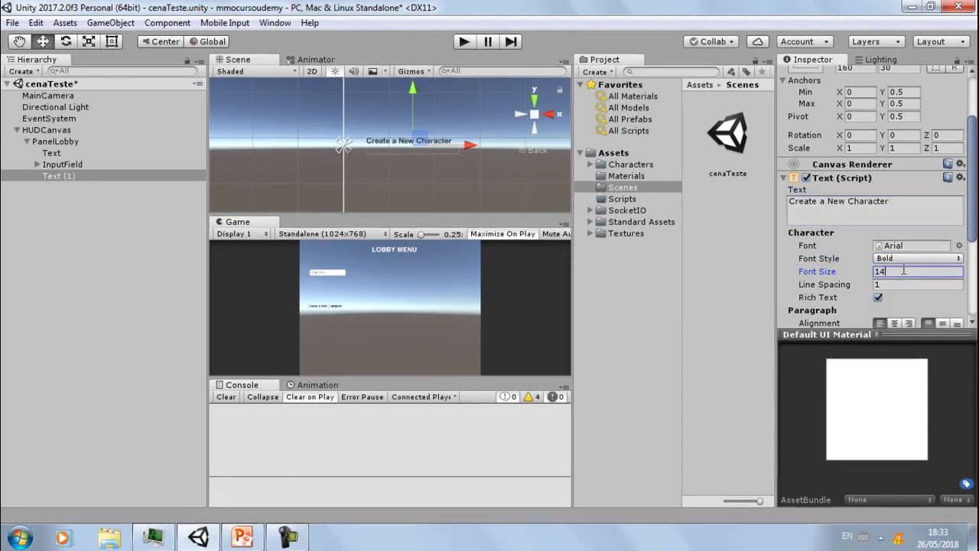
type("2")
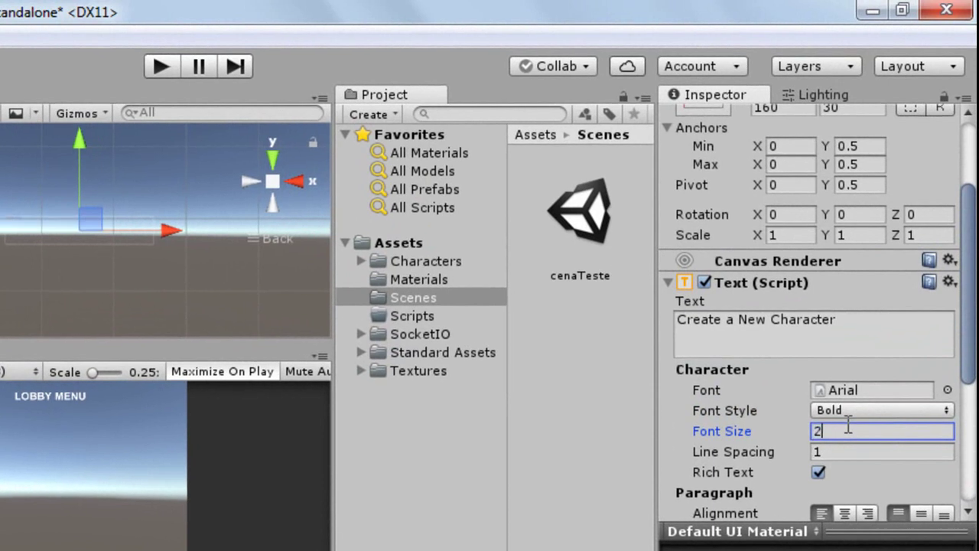
type("0")
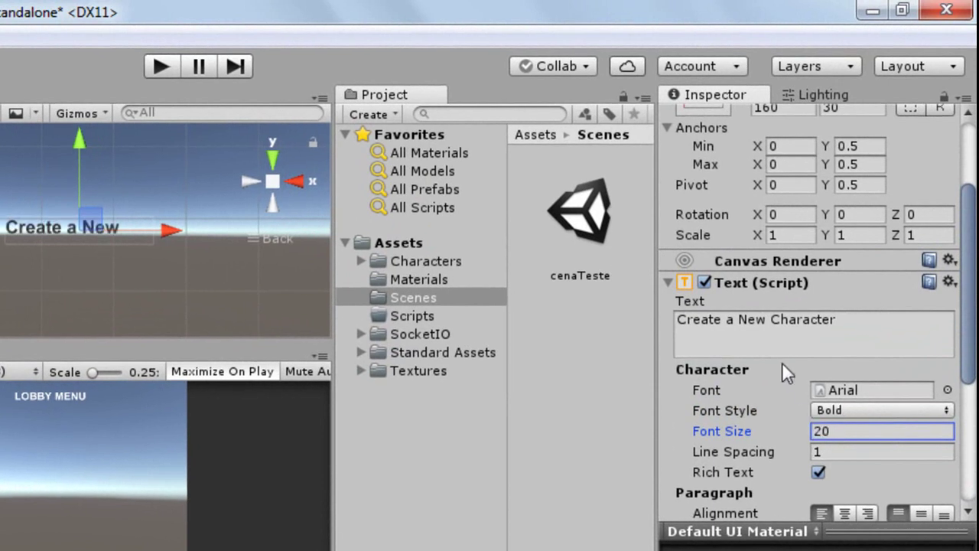
- Set the label's text colour to orange-yellow in the colour picker
scroll(793, 394, "down", 3)
scroll(794, 399, "down", 5)
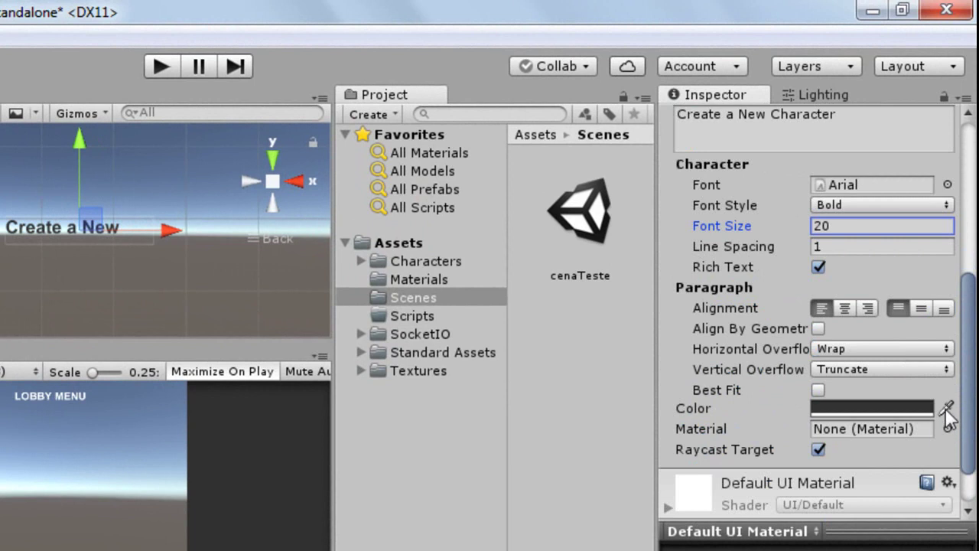
left_click(915, 412)
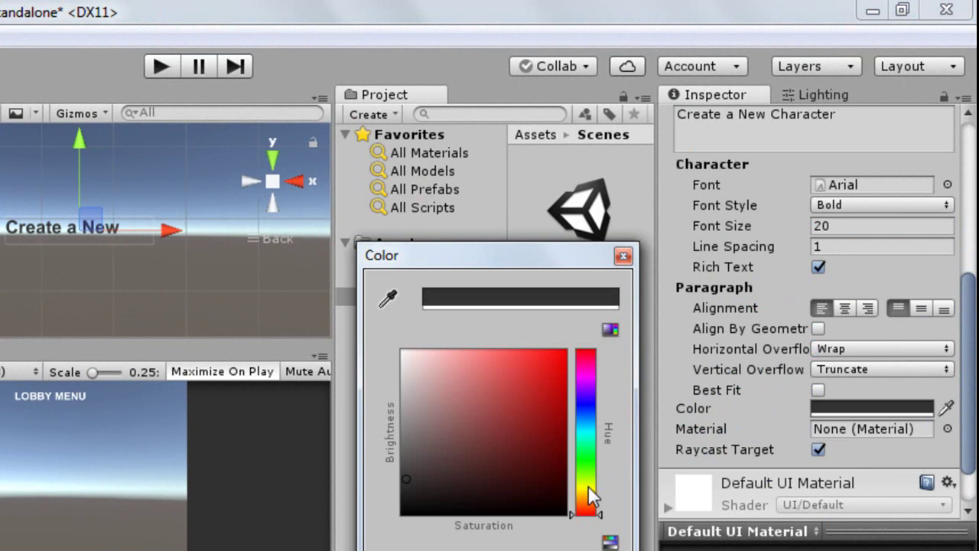
left_click_drag(589, 496, 585, 497)
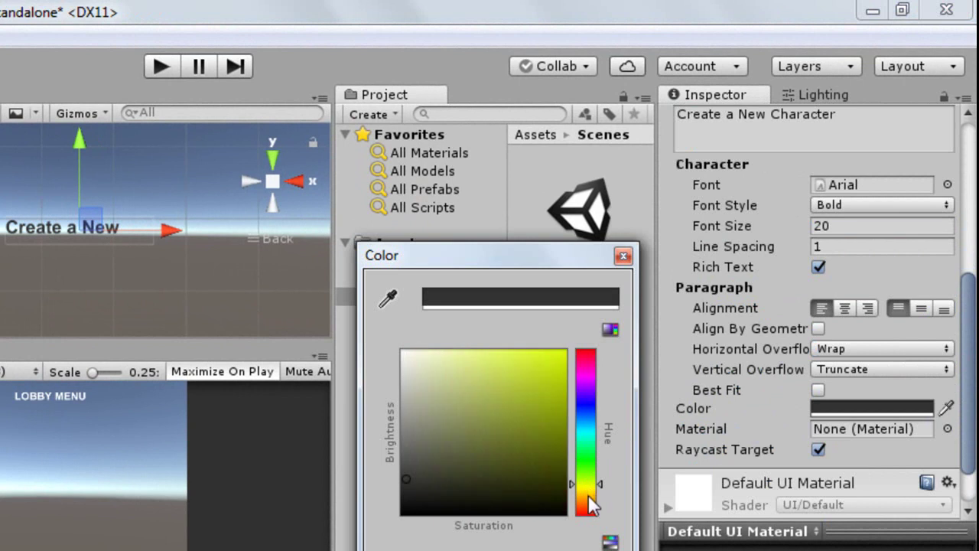
left_click(546, 377)
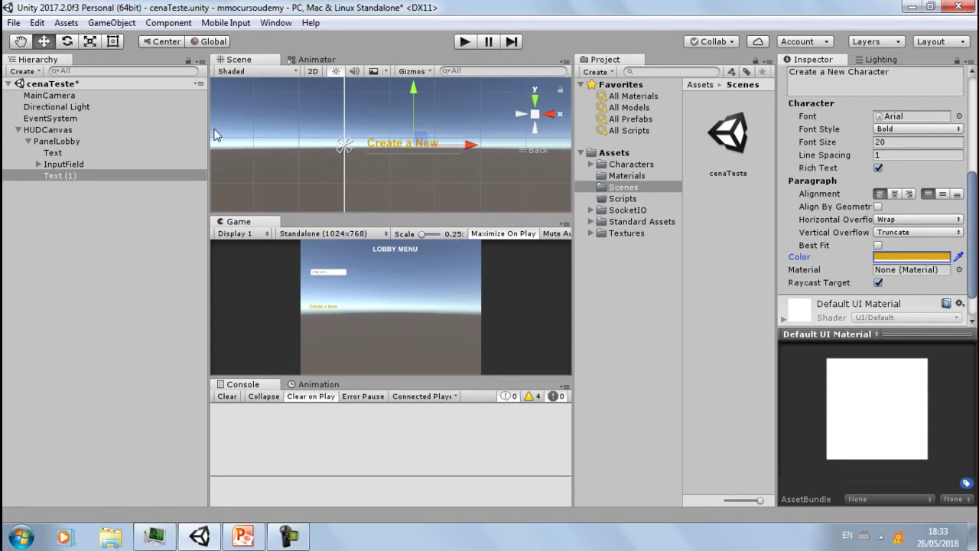
- Widen the label box to fit the full phrase, then drag it up and slightly left
left_click(112, 45)
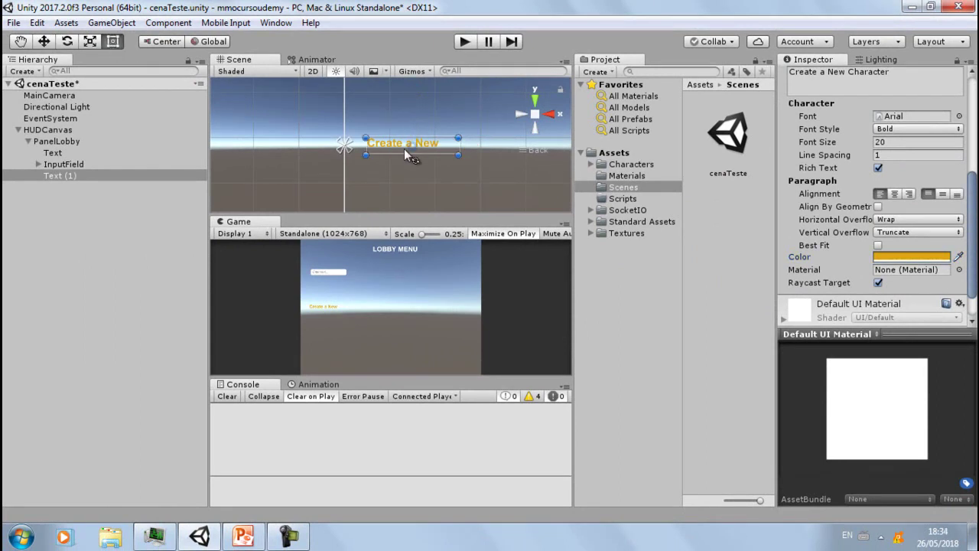
mouse_move(458, 143)
left_mouse_down()
mouse_move(533, 148)
mouse_move(509, 143)
left_mouse_up()
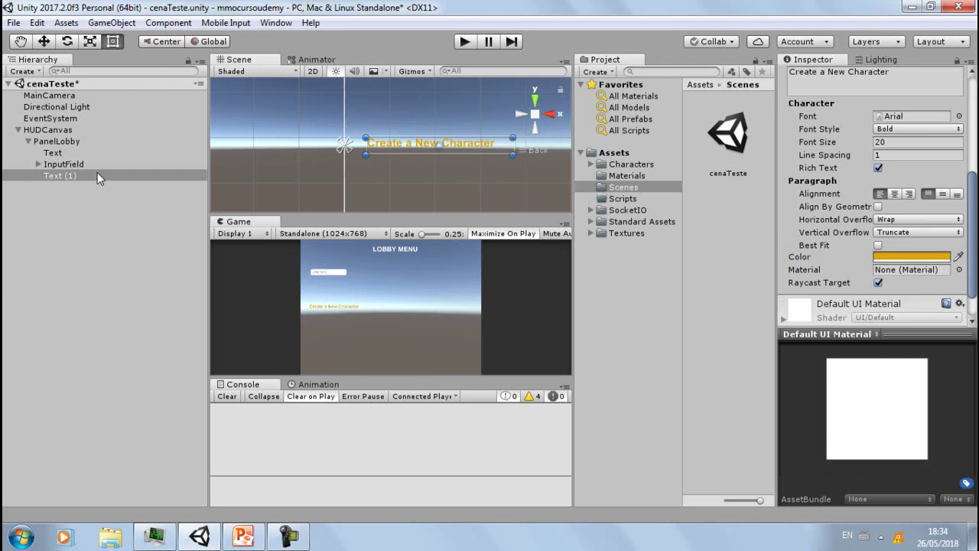
left_click(97, 176)
left_click(44, 41)
left_click_drag(440, 89, 430, 62)
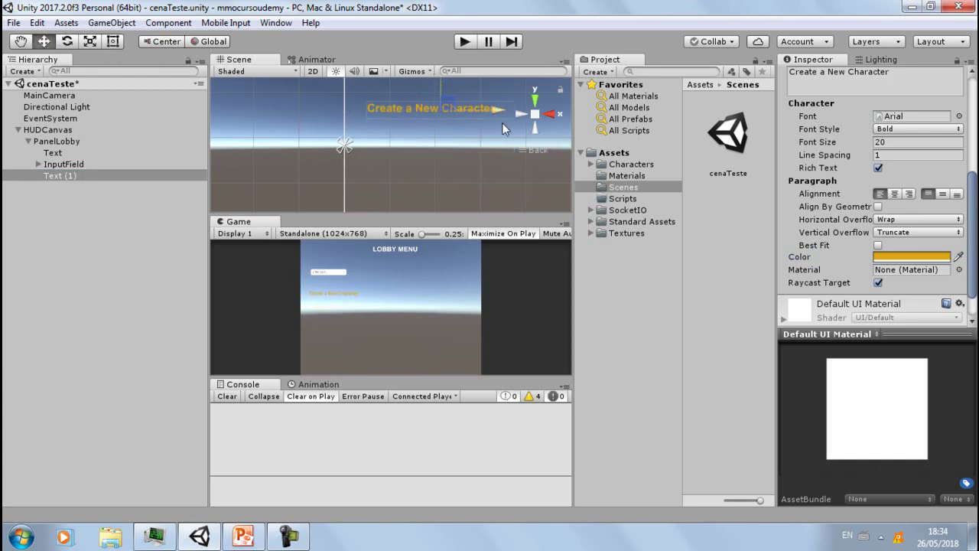
left_click_drag(500, 111, 491, 111)
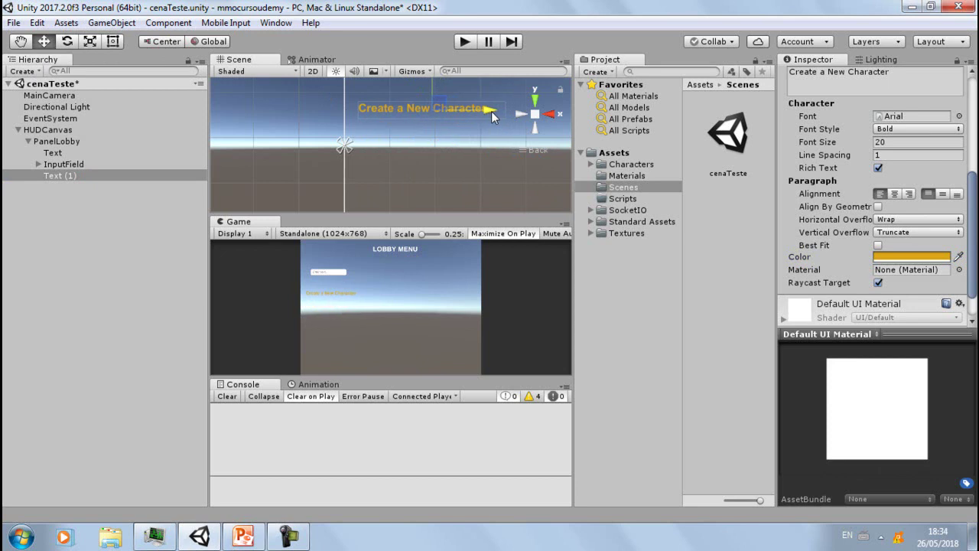
left_click_drag(428, 85, 420, 68)
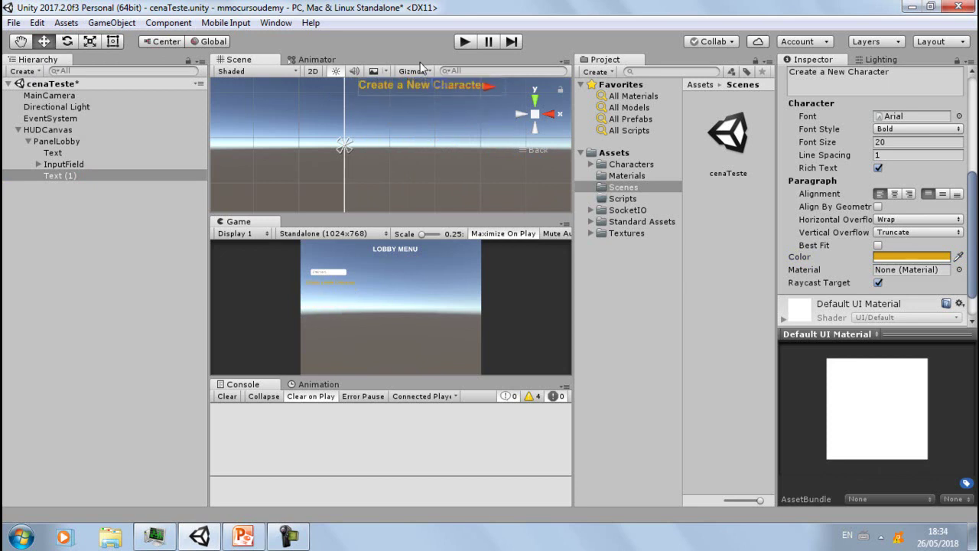
left_click(250, 535)
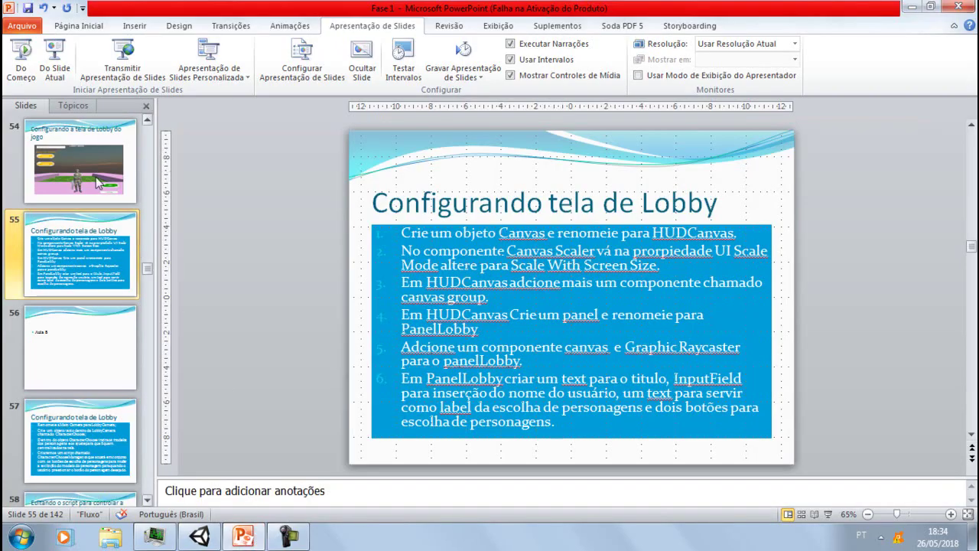
left_click(90, 165)
left_click(52, 55)
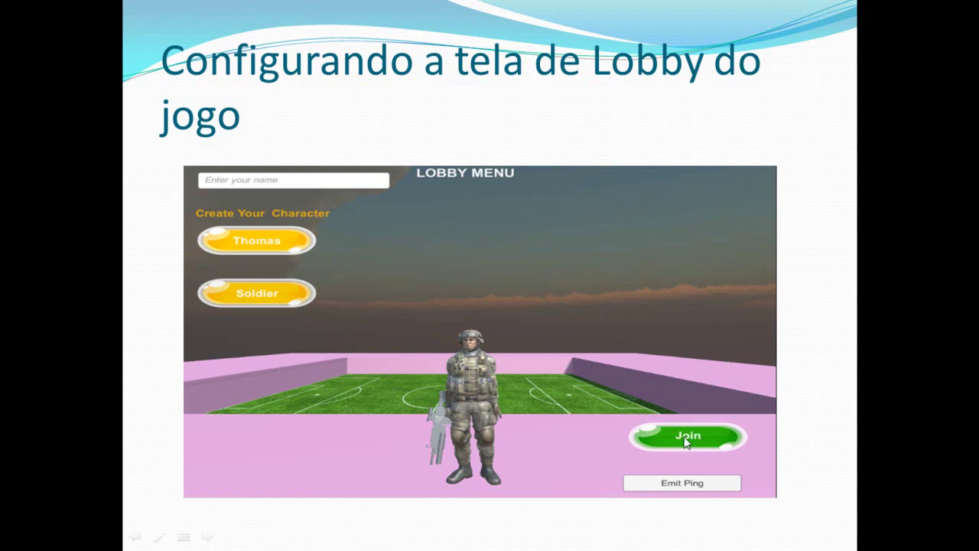
key("Escape")
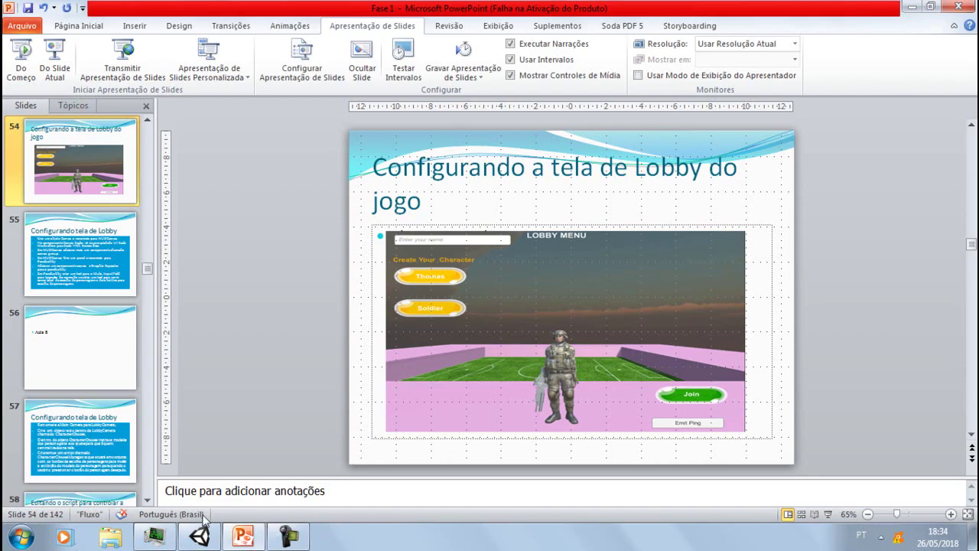
left_click(199, 536)
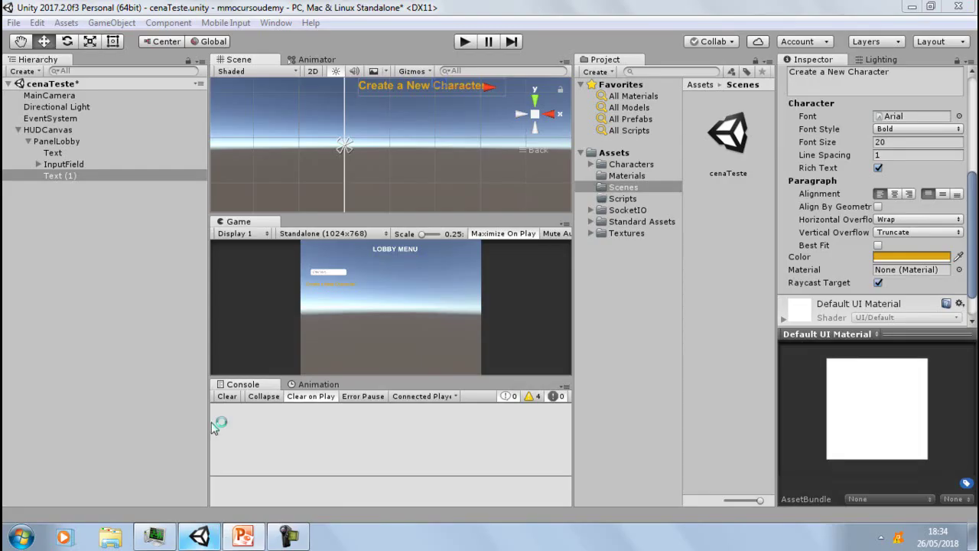
- Add a new UI Button under PanelLobby
left_click(77, 142)
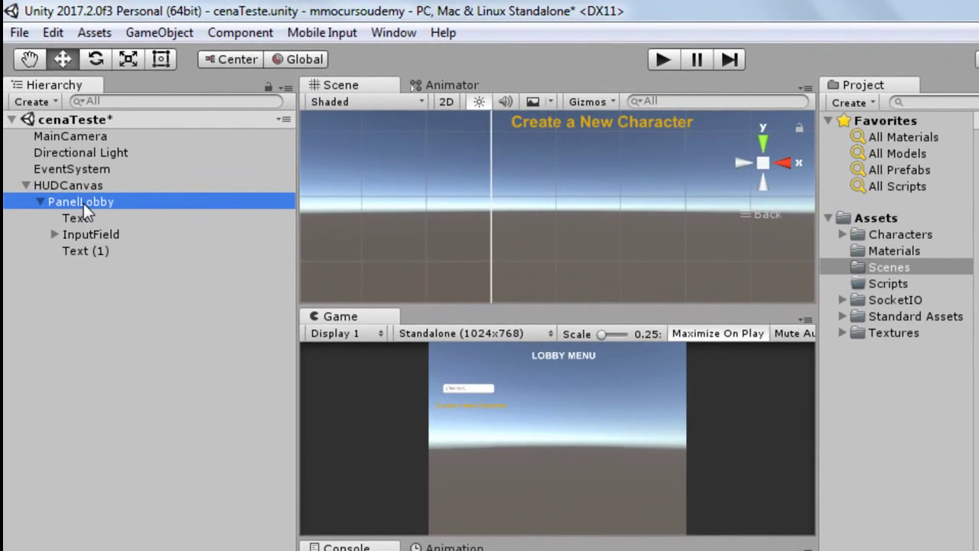
right_click(84, 204)
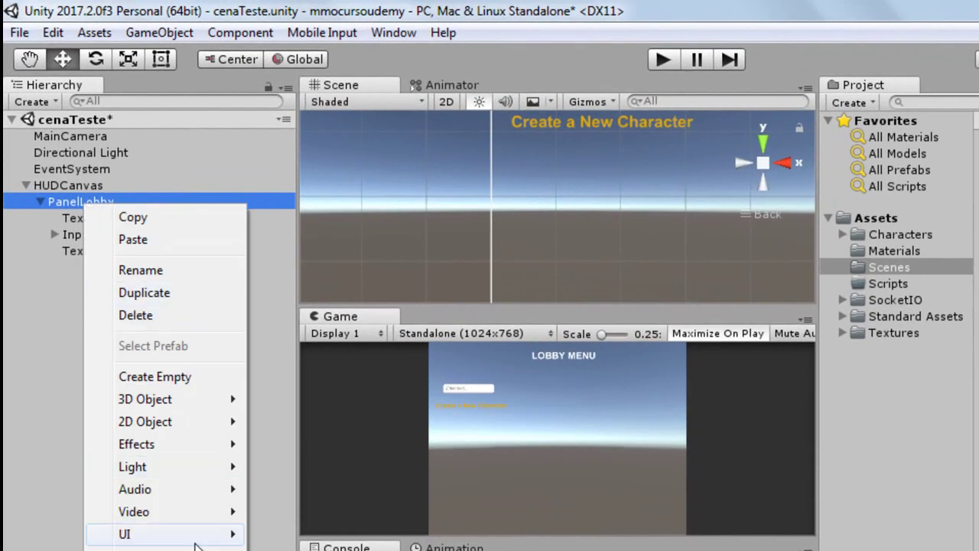
mouse_move(195, 543)
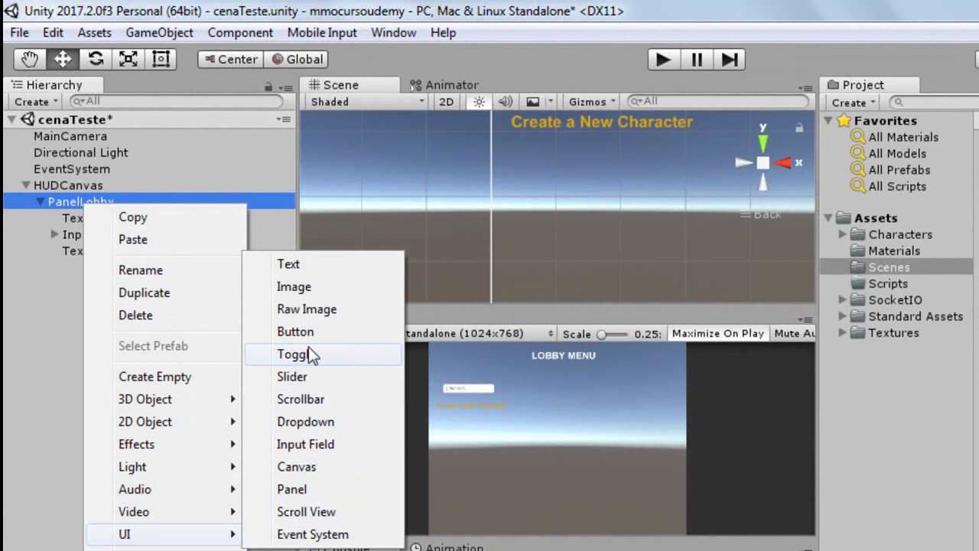
left_click(300, 331)
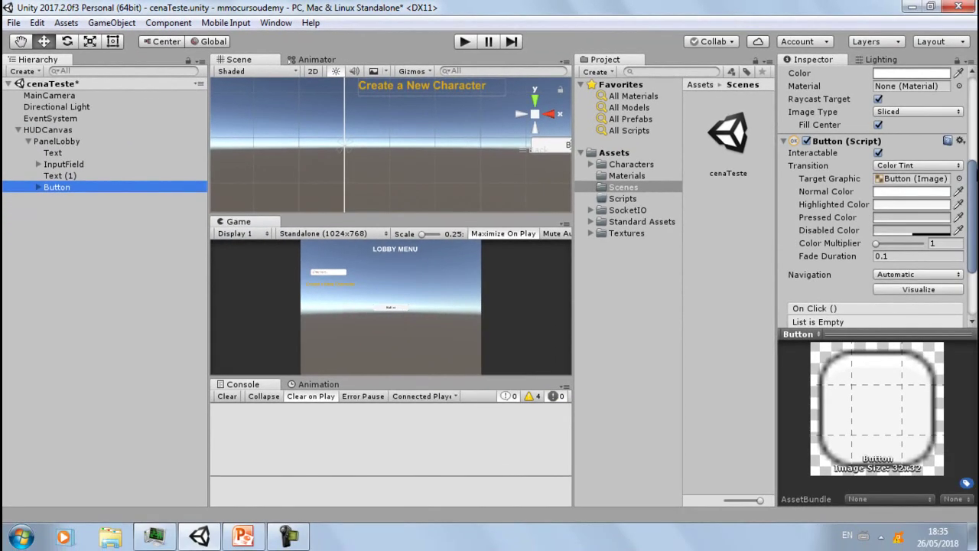
- Anchor the button middle-left with pivot and position, and move it to X 34, Y 44
scroll(853, 115, "up", 1)
scroll(854, 115, "up", 1)
scroll(853, 115, "up", 1)
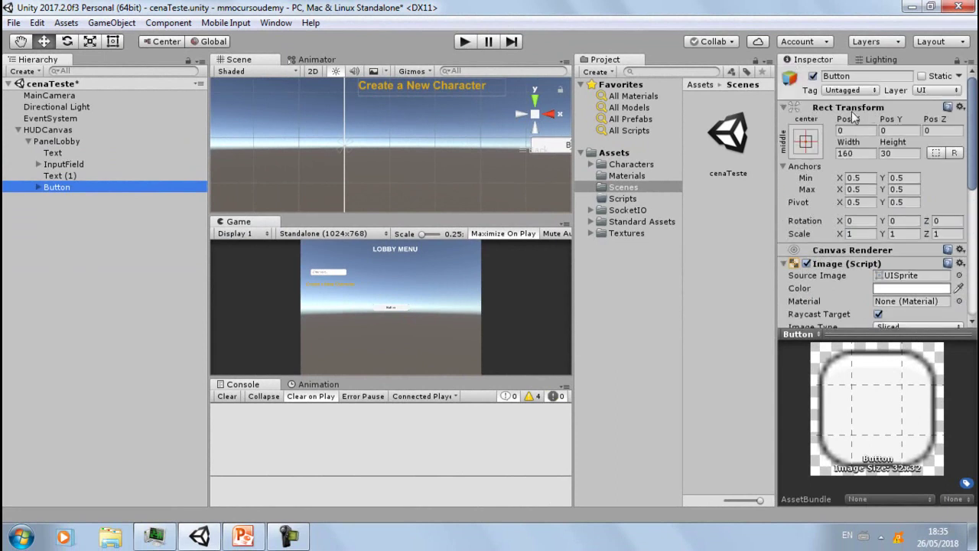
left_click(807, 151)
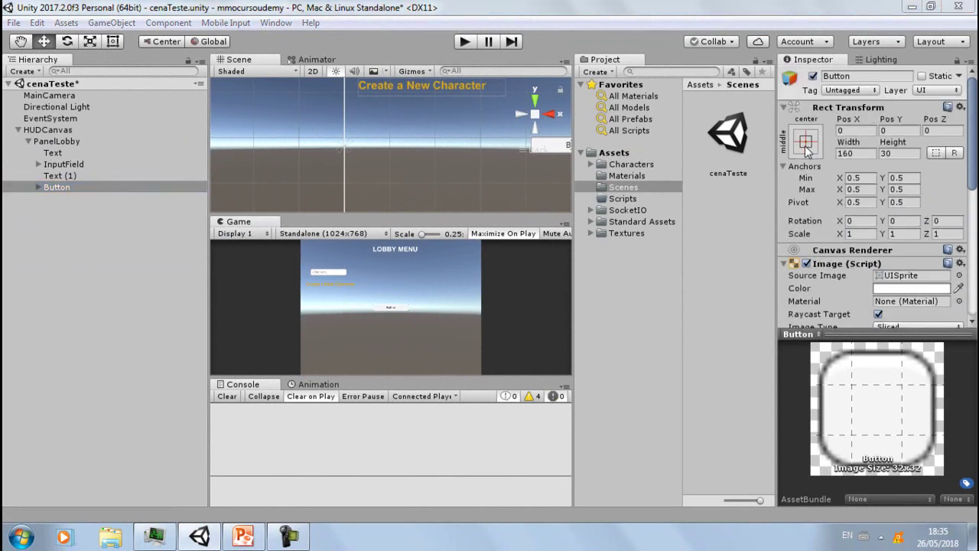
left_click(806, 149)
key("shift+alt")
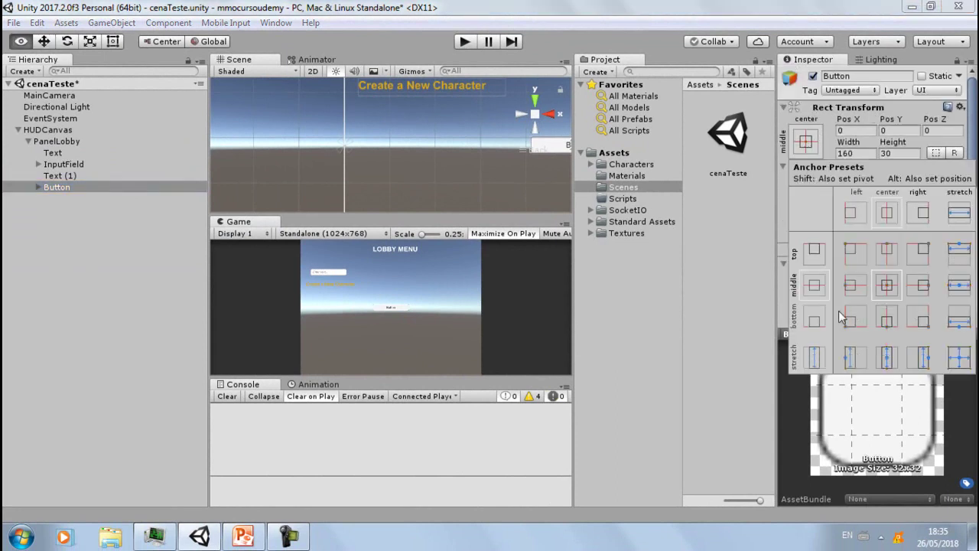
left_click(851, 291, "alt+shift")
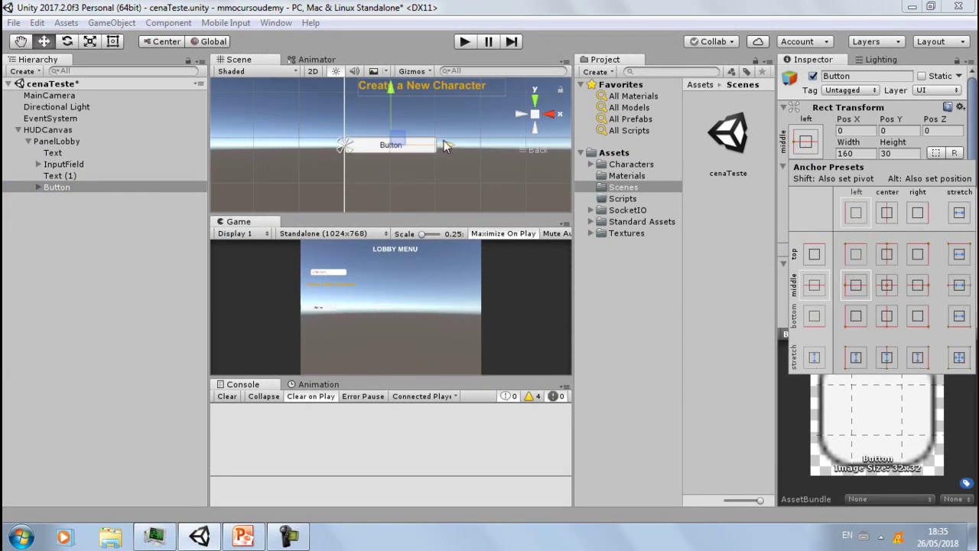
key("Escape")
left_click_drag(447, 146, 472, 144)
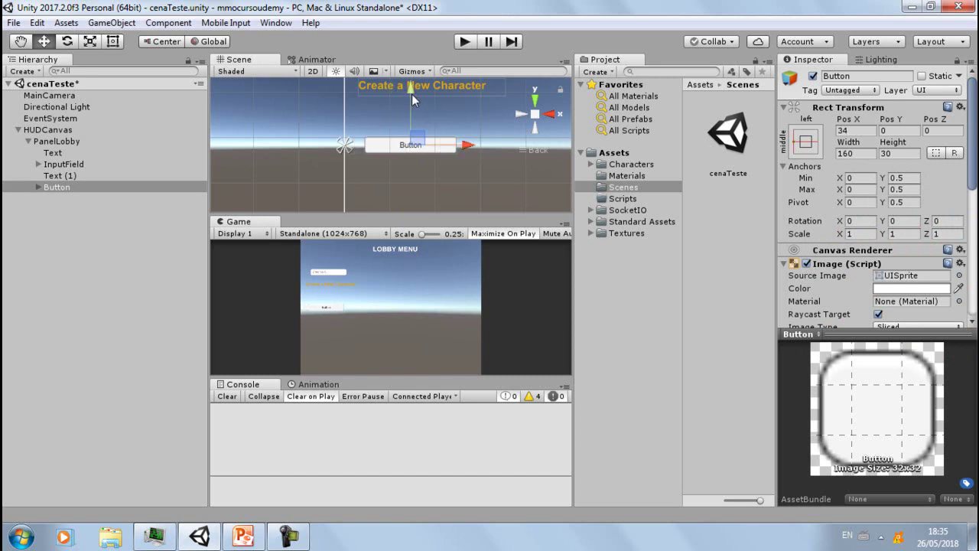
left_click_drag(411, 94, 406, 72)
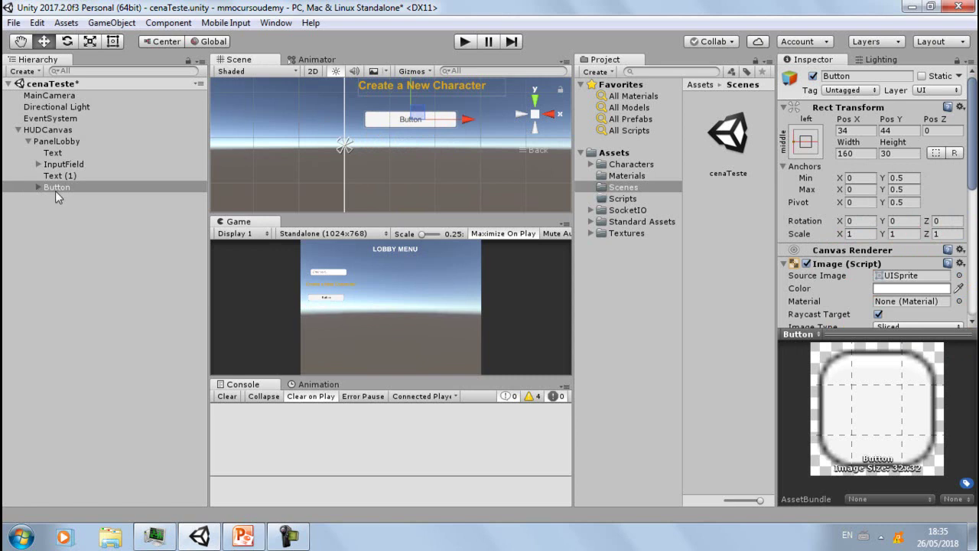
- Minimize Unity and PowerPoint, and move the desktop Textures folder icon left
left_click(910, 7)
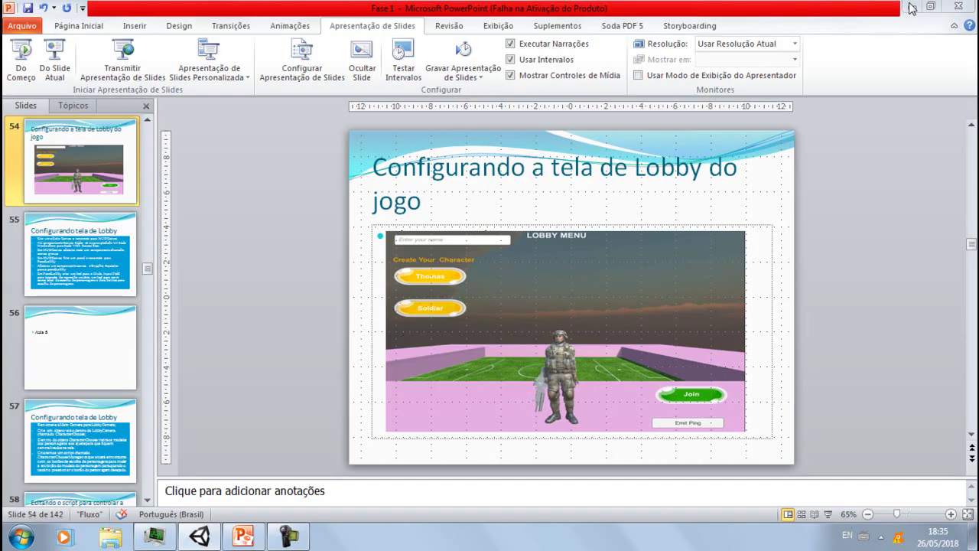
left_click(910, 9)
left_click_drag(939, 99, 723, 115)
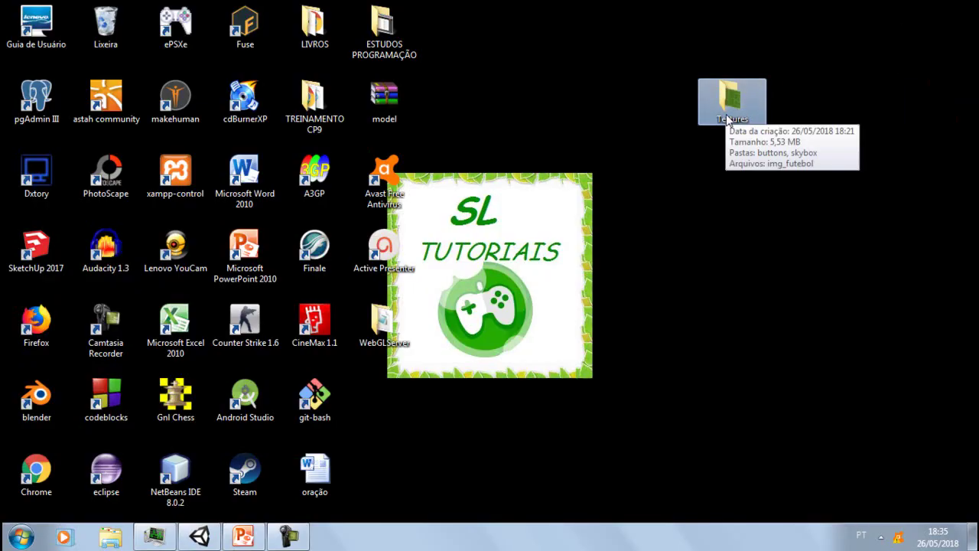
- Open Textures > buttons in a maximized Explorer window and select the Button image
double_click(730, 114)
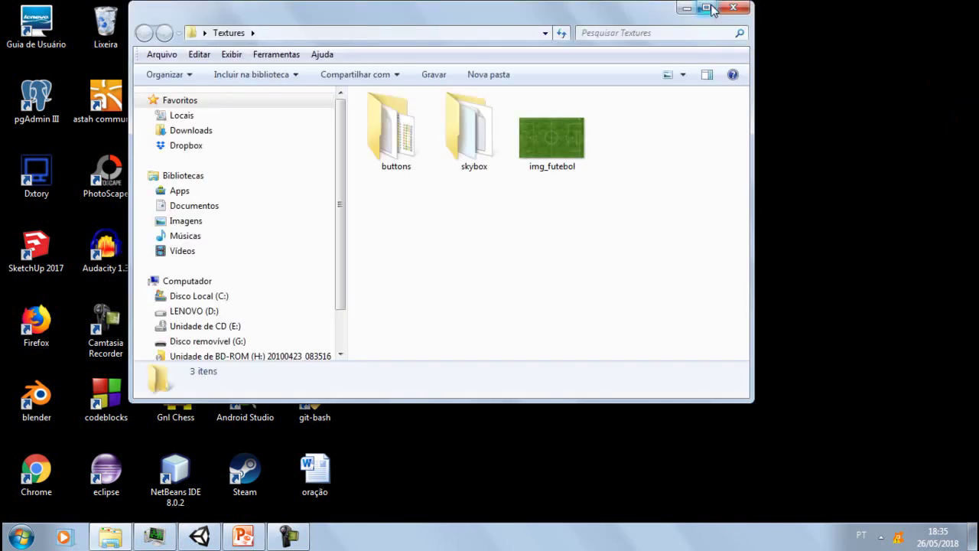
left_click(705, 8)
left_click(271, 153)
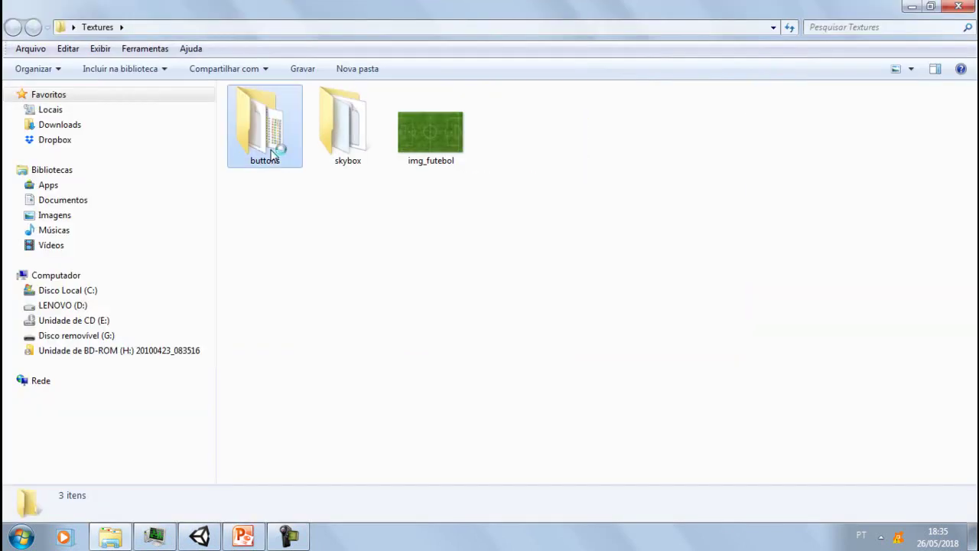
double_click(271, 153)
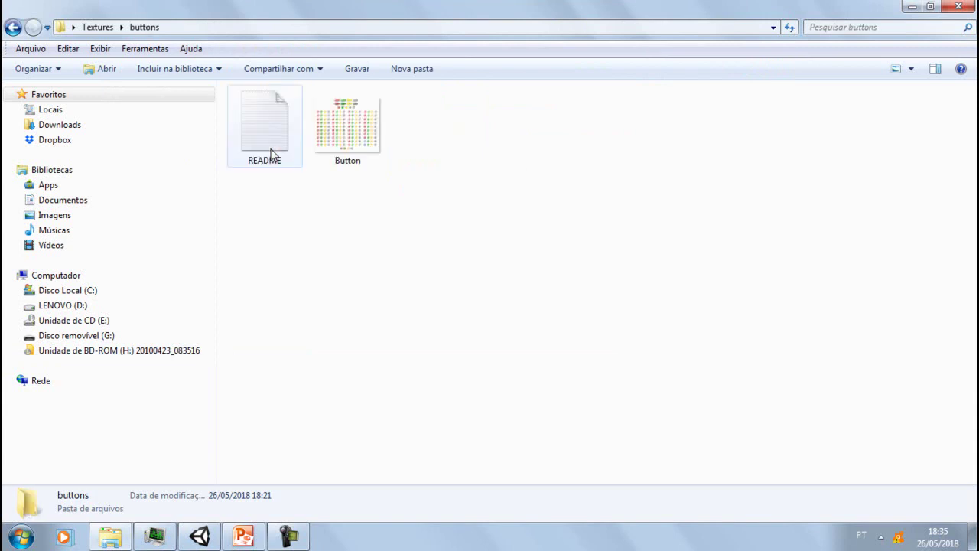
left_click(340, 159)
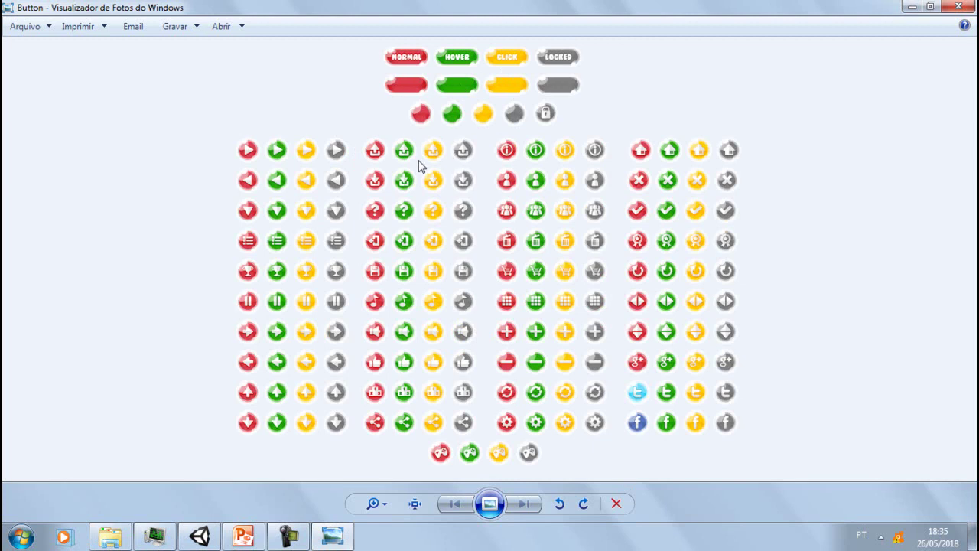
- Zoom in and out on the Button sprite sheet, then close Photo Viewer
scroll(390, 214, "up", 2)
scroll(398, 251, "down", 2)
scroll(432, 387, "up", 1)
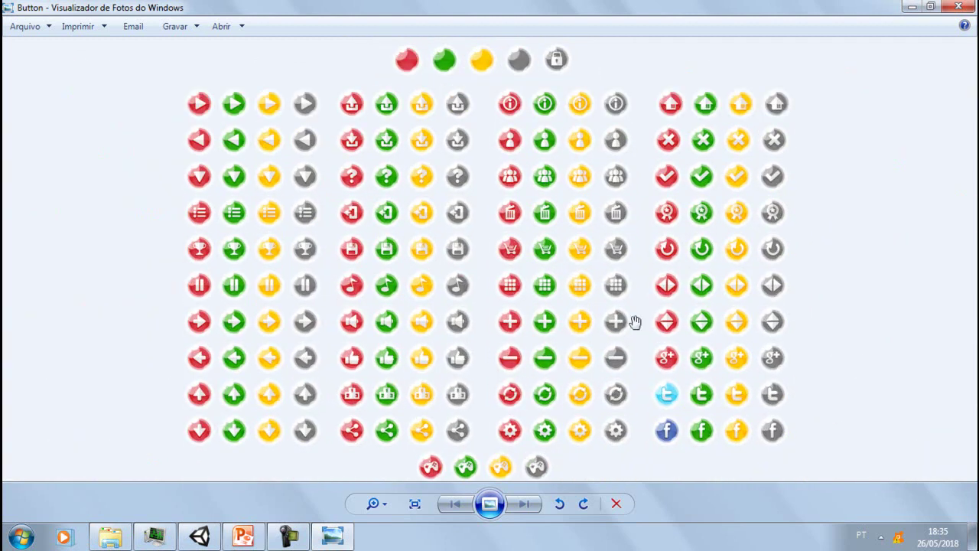
scroll(635, 322, "down", 1)
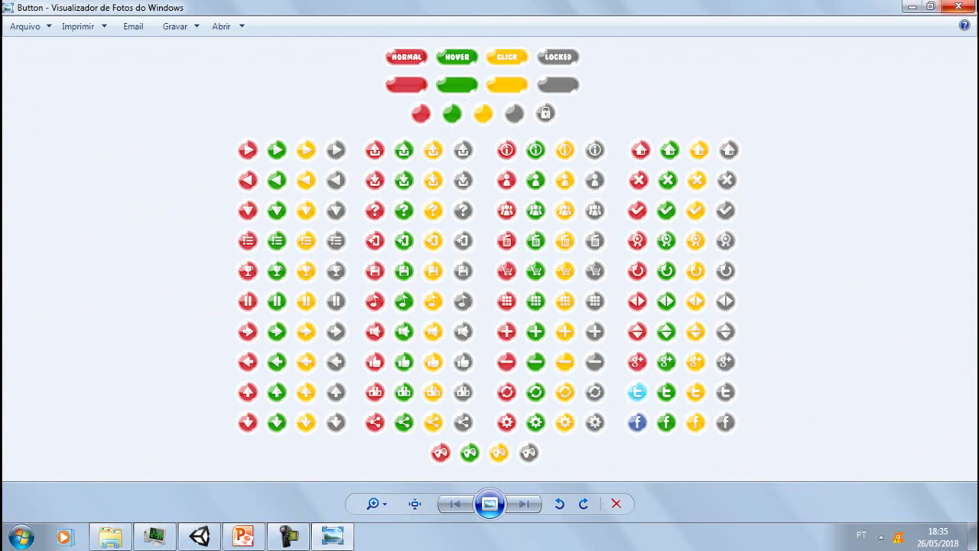
left_click(958, 7)
- Close the Explorer window and drag the desktop Textures folder into the project's Assets
left_click(955, 8)
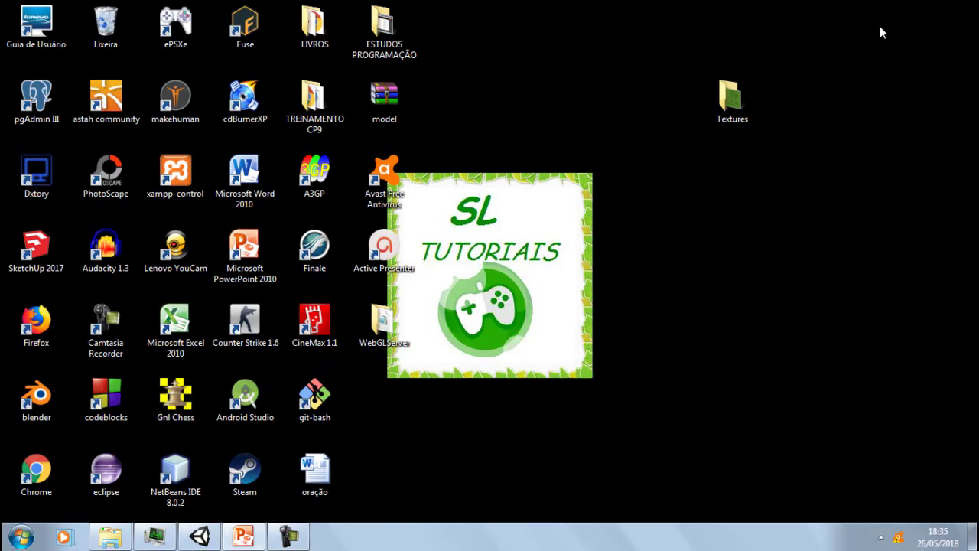
left_click(742, 113)
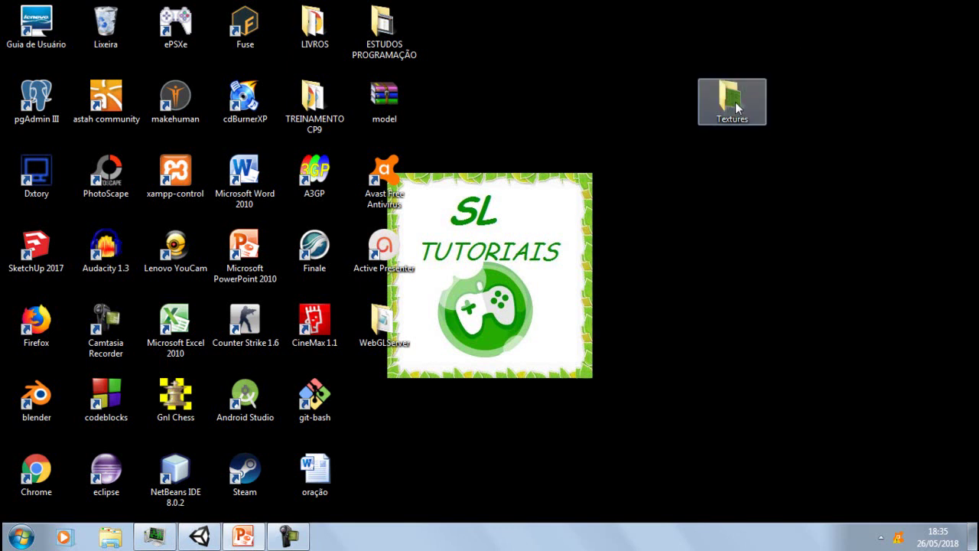
mouse_move(735, 108)
left_mouse_down()
mouse_move(581, 266)
mouse_move(309, 501)
mouse_move(205, 541)
mouse_move(627, 178)
mouse_move(625, 163)
left_mouse_up()
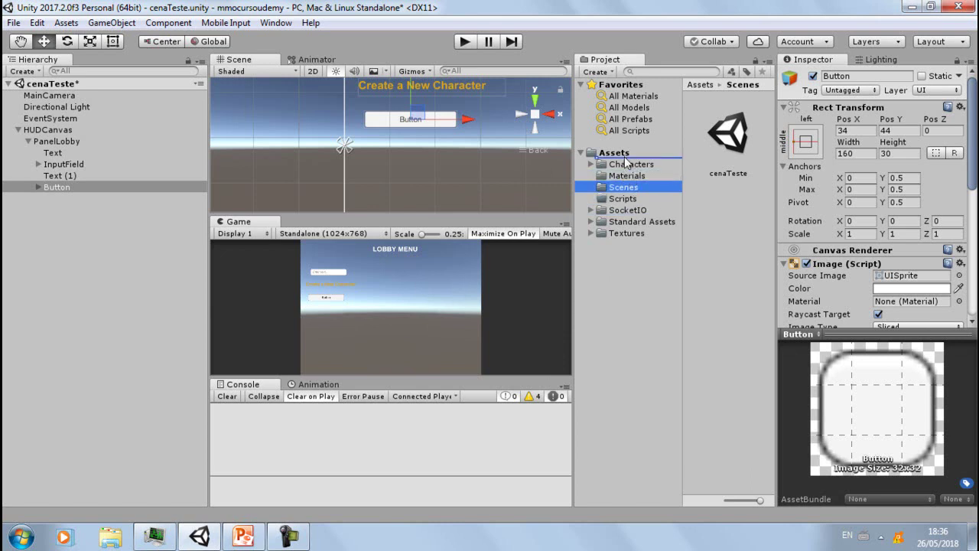
left_click_drag(626, 163, 624, 155)
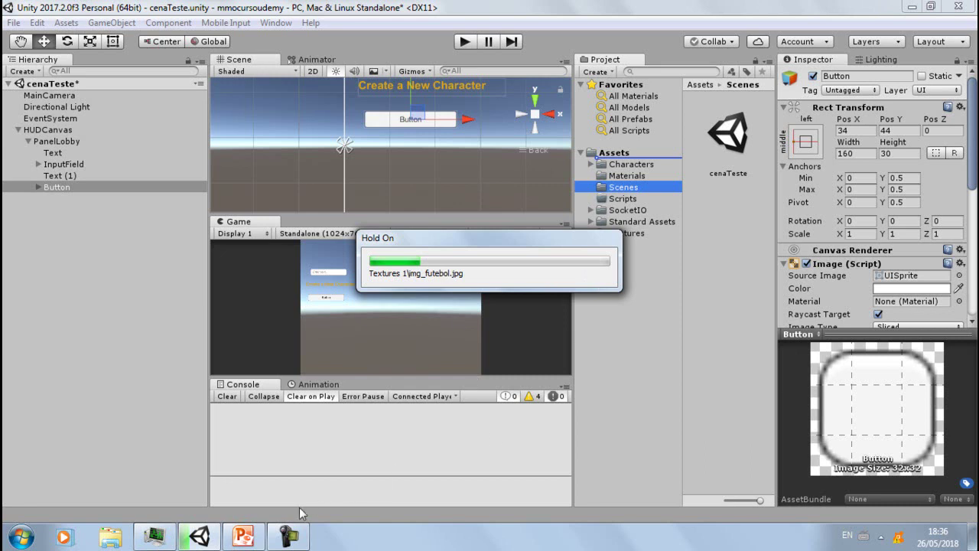
- Expand the imported Textures 1 folder to show its buttons and skybox subfolders
left_click(287, 537)
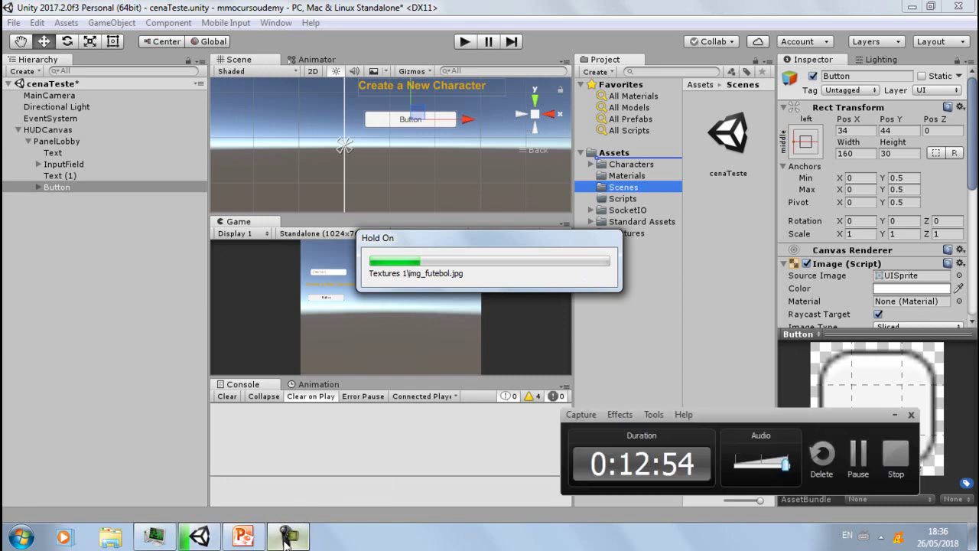
left_click_drag(765, 413, 817, 429)
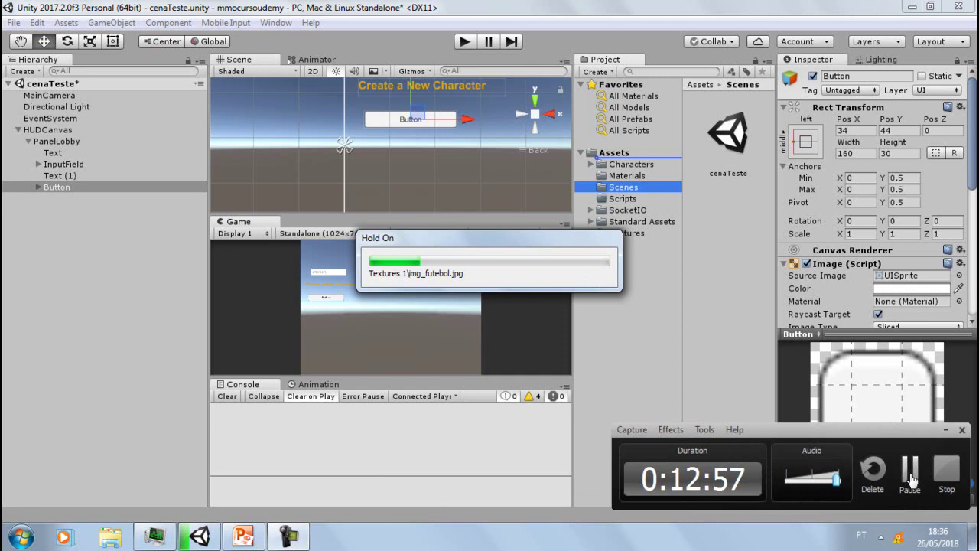
left_click(910, 478)
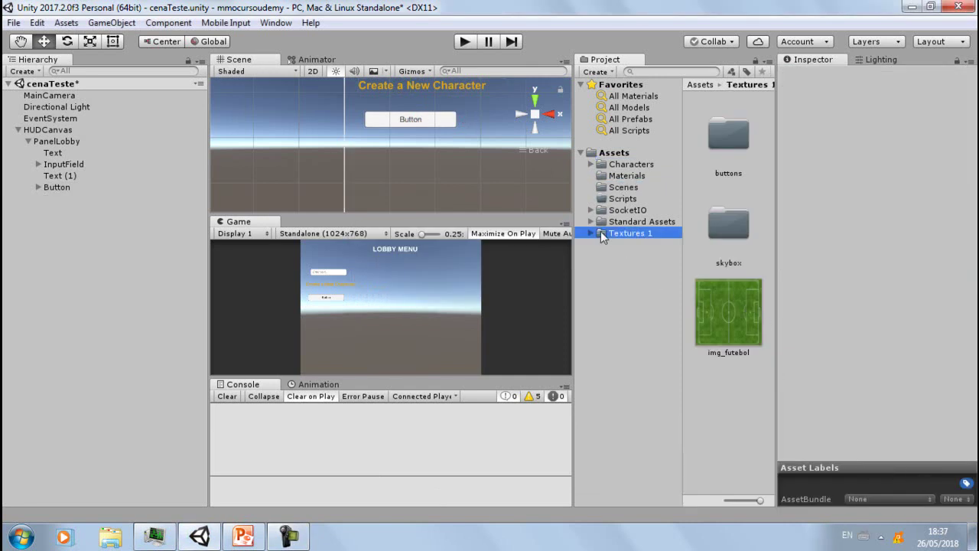
left_click(600, 232)
- Set the Button texture in Textures 1/buttons to Sprite (2D and UI) with Sprite Mode Multiple
left_click(626, 245)
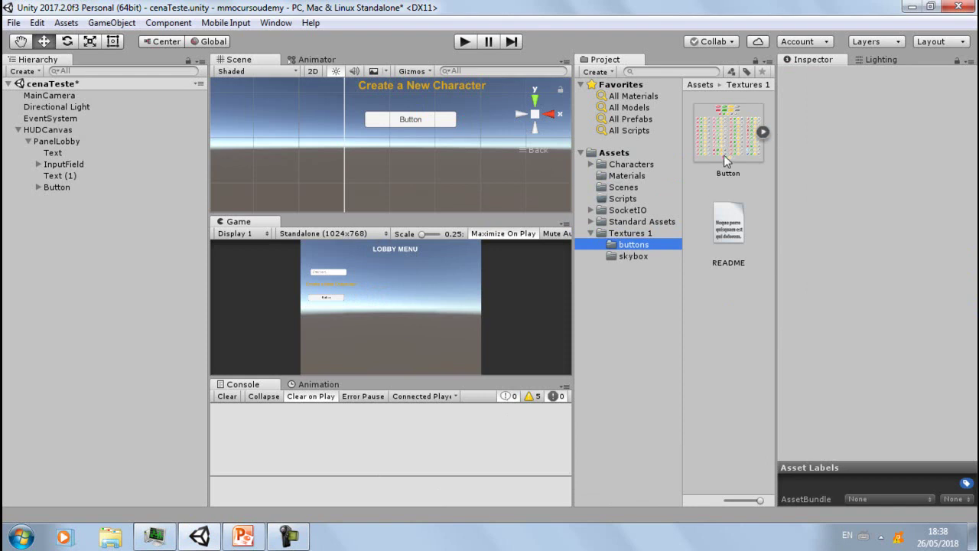
left_click(723, 154)
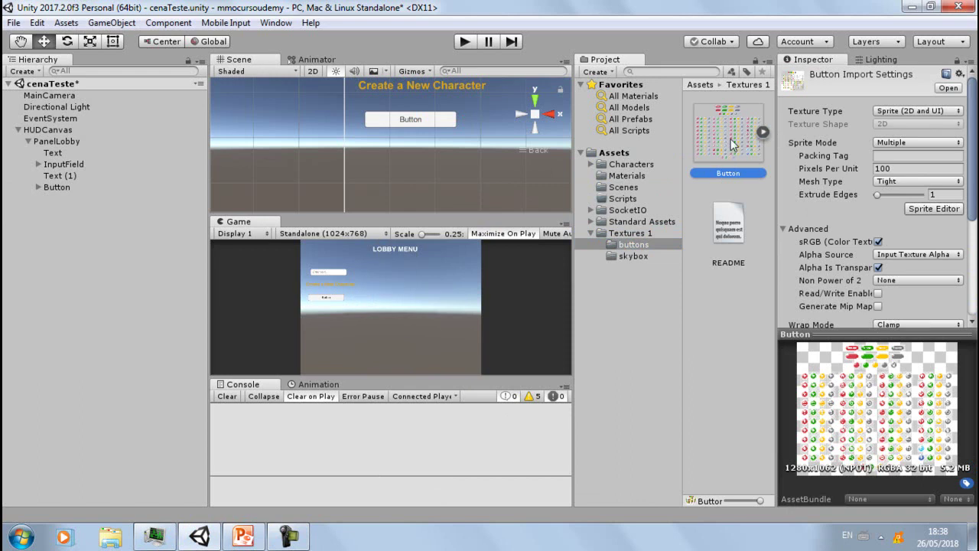
left_click(897, 112)
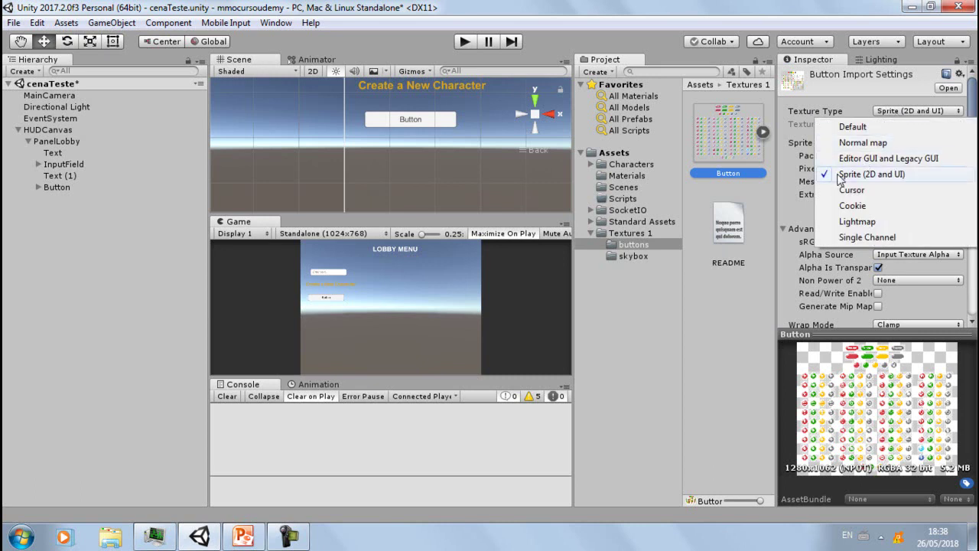
left_click(914, 175)
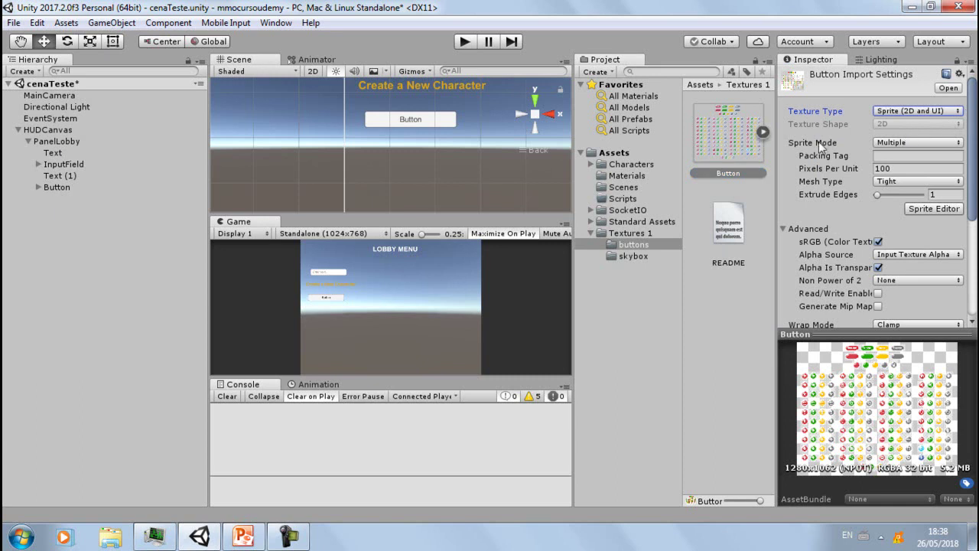
left_click(902, 145)
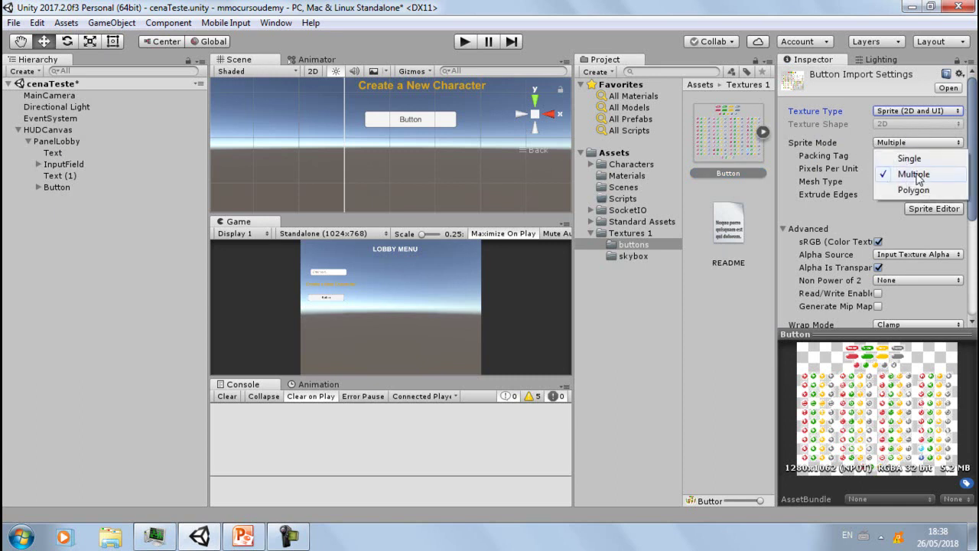
left_click(913, 174)
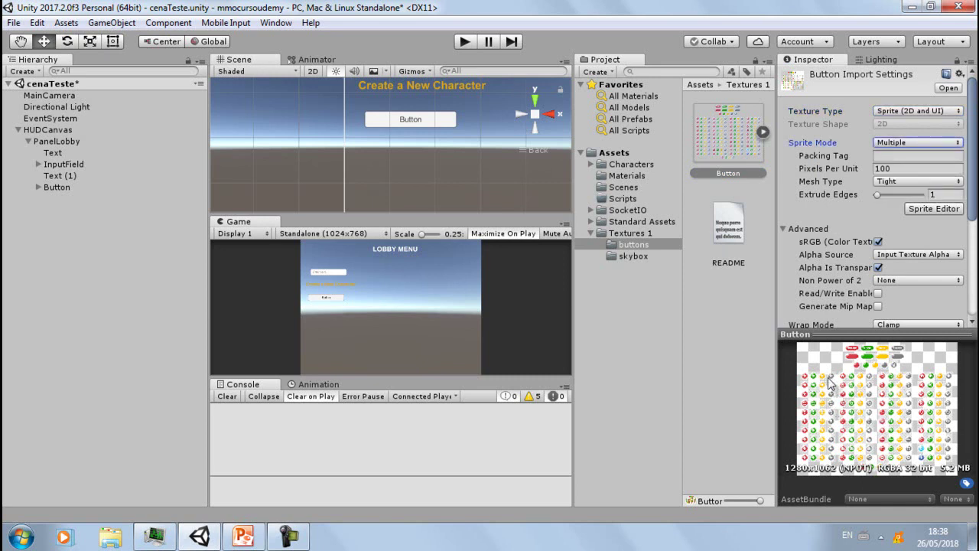
scroll(858, 275, "down", 3)
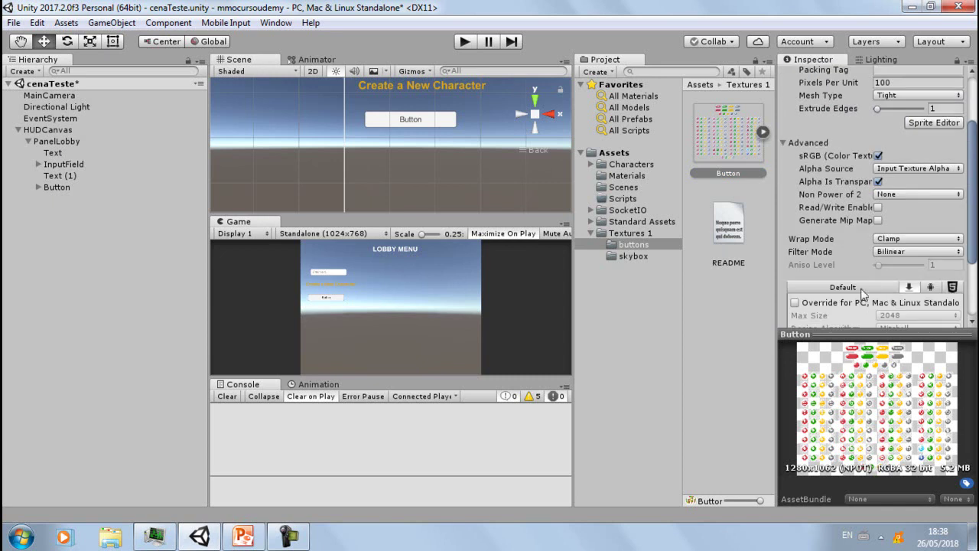
scroll(864, 296, "down", 3)
scroll(864, 295, "down", 3)
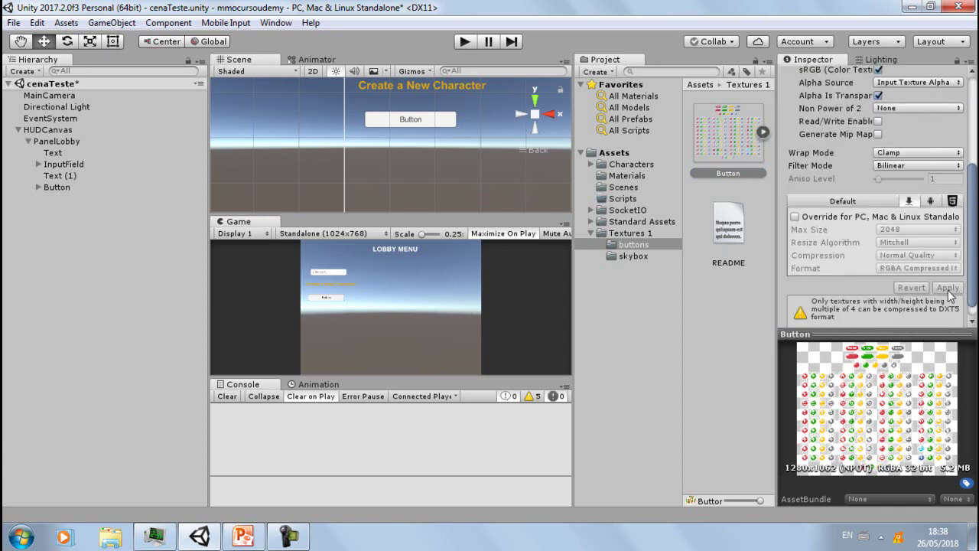
scroll(948, 297, "up", 7)
scroll(943, 297, "up", 2)
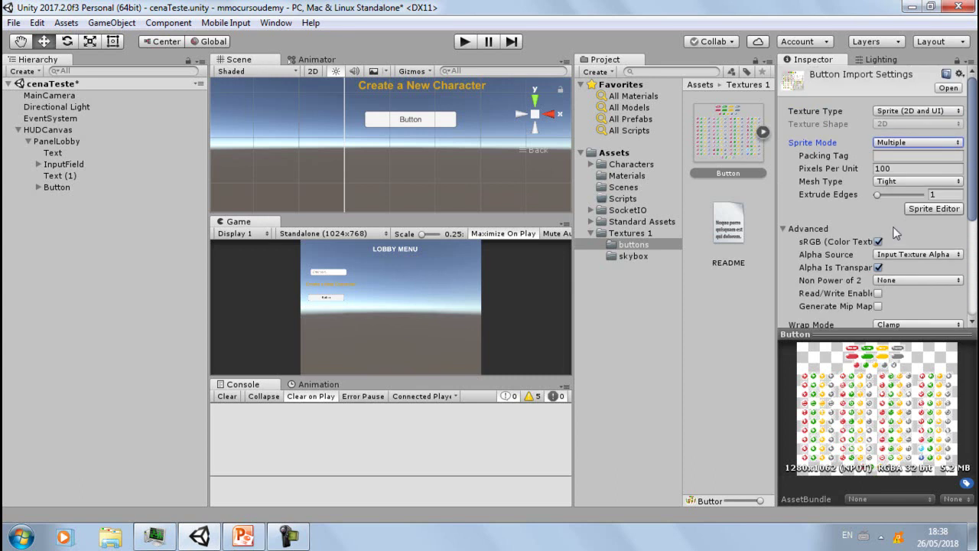
- Auto-slice the Button sprite sheet in the Sprite Editor and apply the slicing
left_click(926, 211)
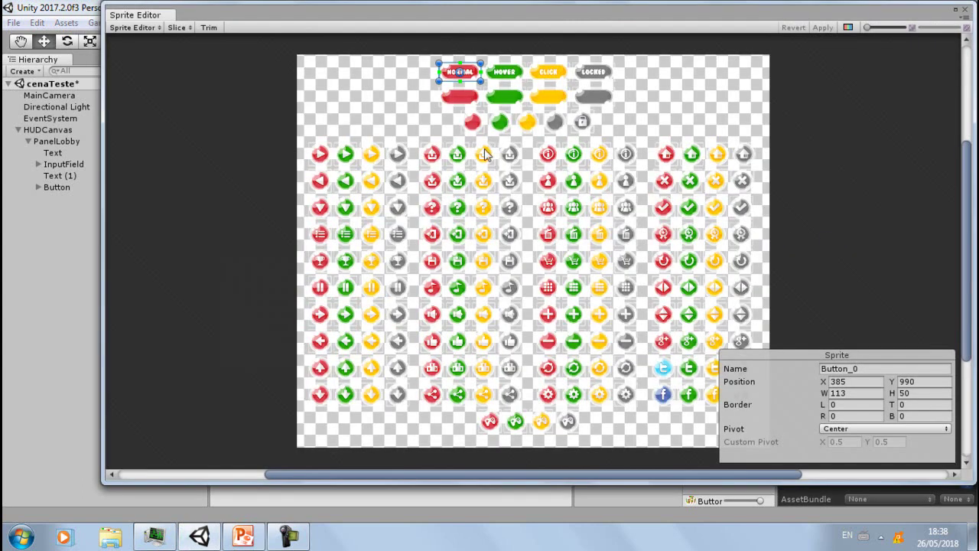
left_click(395, 106)
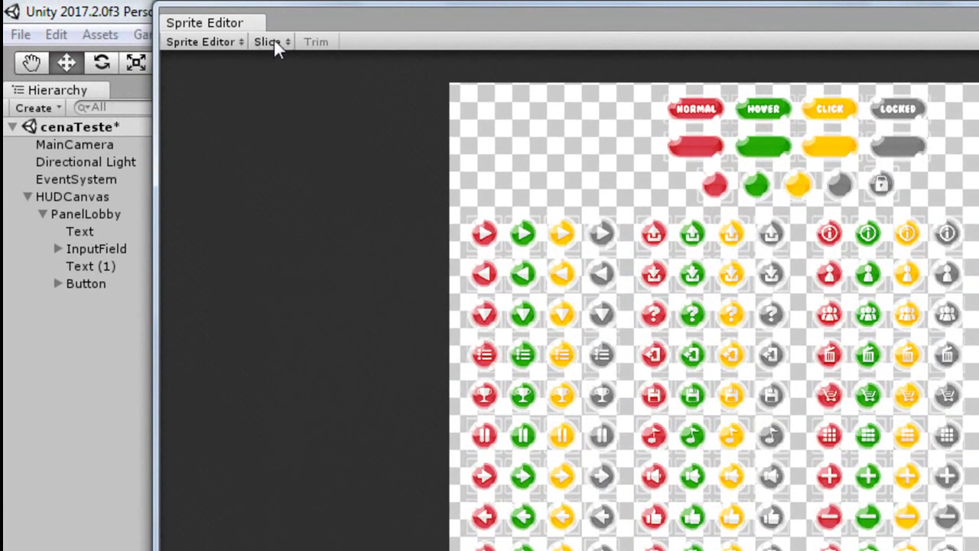
left_click(276, 45)
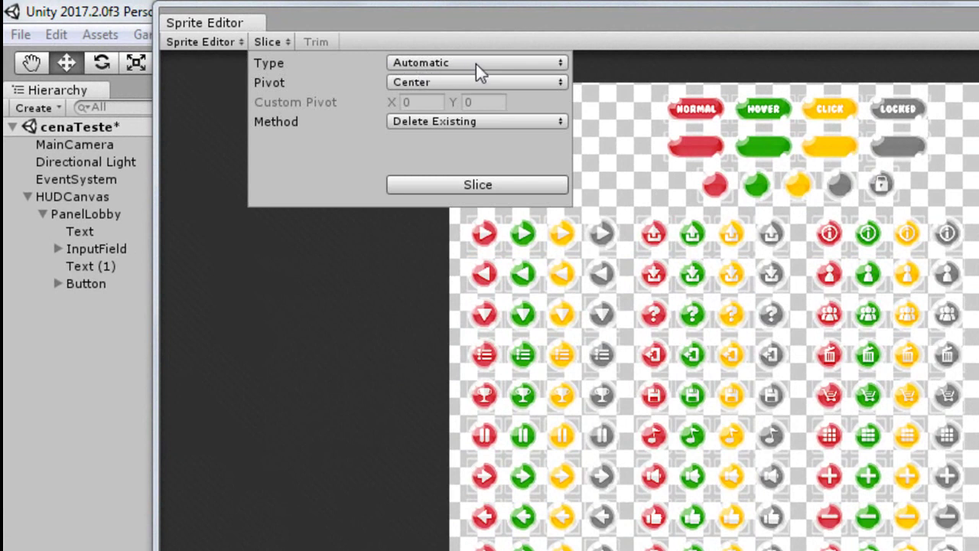
left_click(446, 182)
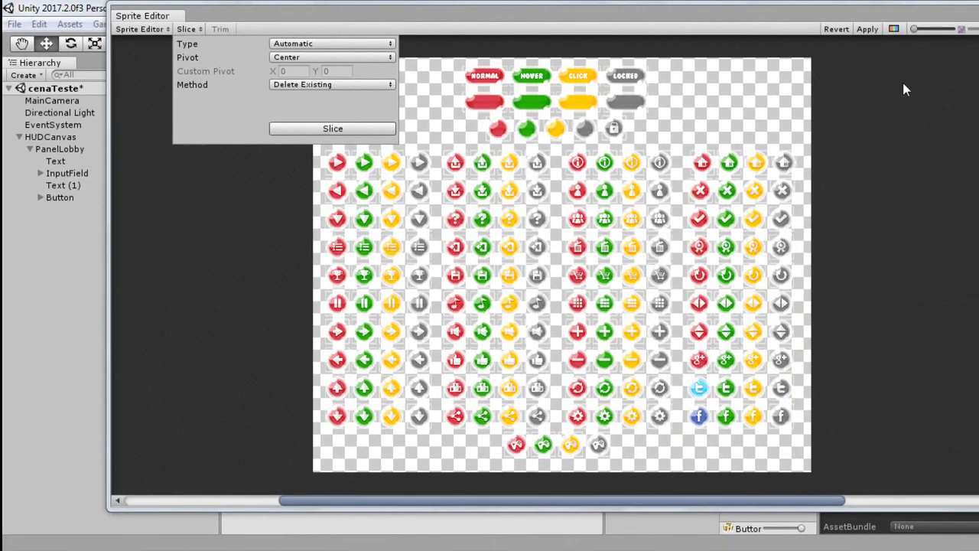
left_click(903, 79)
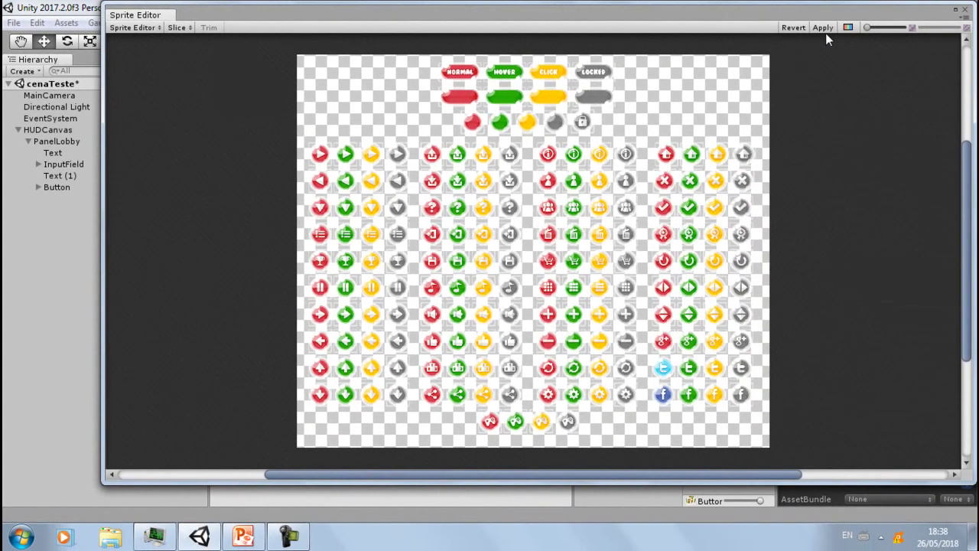
left_click(825, 32)
left_click(965, 10)
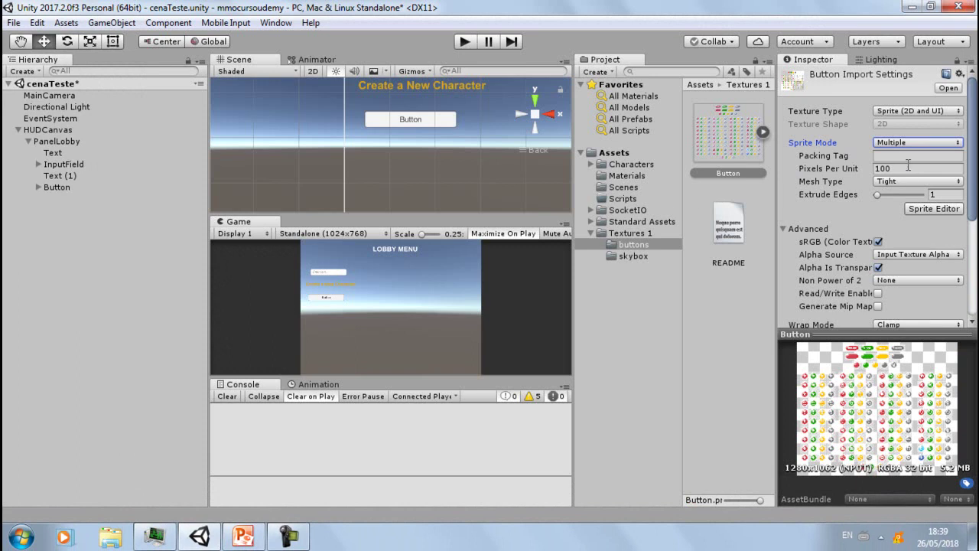
- Expand the Button sprite sheet to list its sliced sprites, including the green Button_1
left_click(751, 150)
left_click(764, 130)
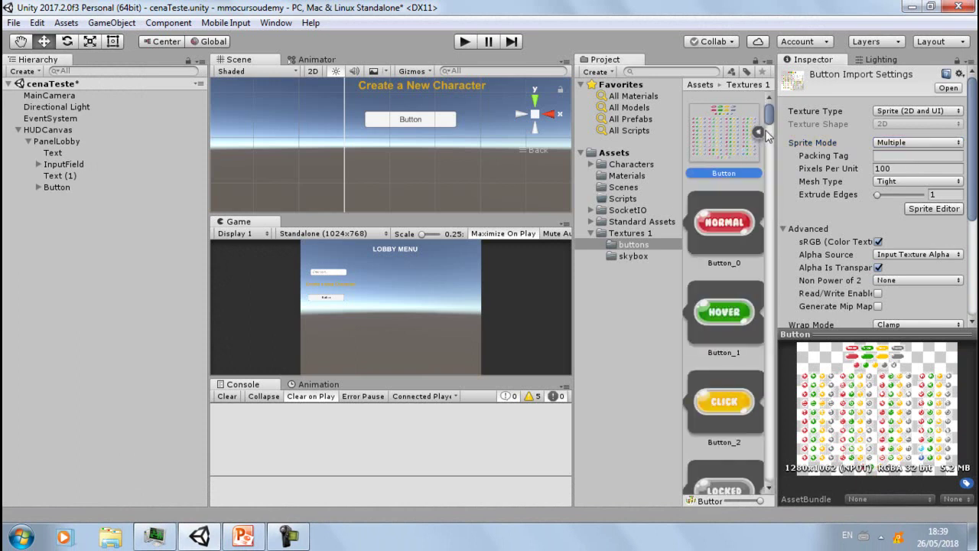
scroll(731, 237, "down", 3)
left_click(730, 240)
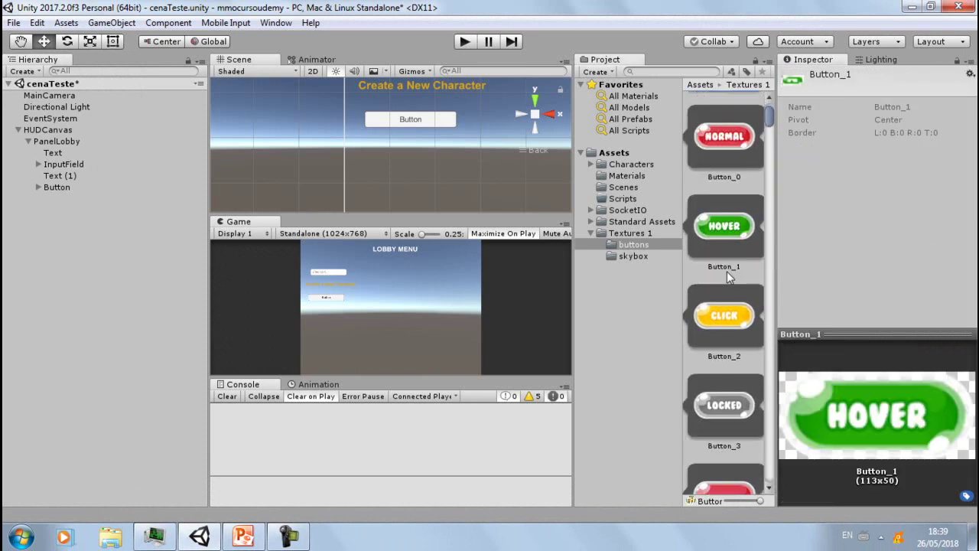
scroll(728, 283, "down", 5)
scroll(728, 431, "down", 3)
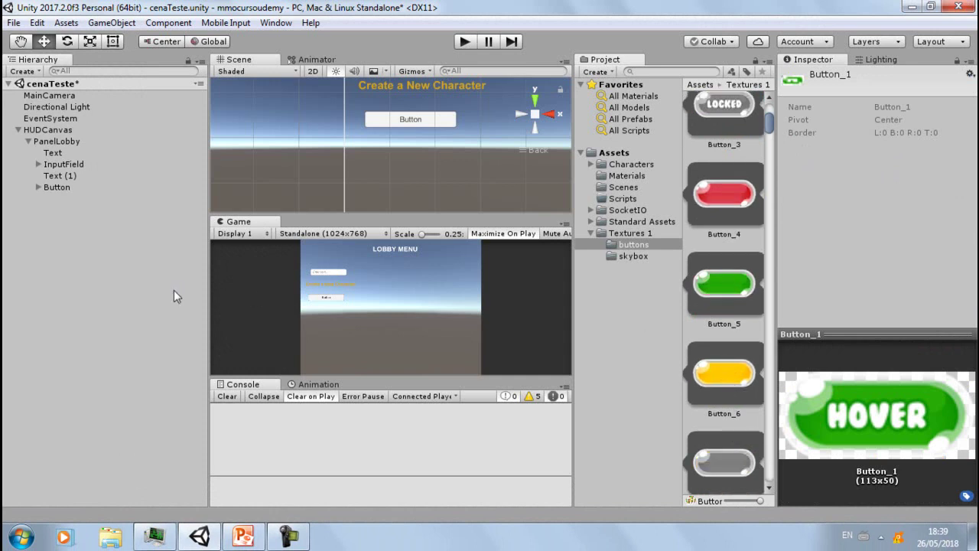
- Rename the lobby panel's Button object to BtnEthan
left_click(72, 187)
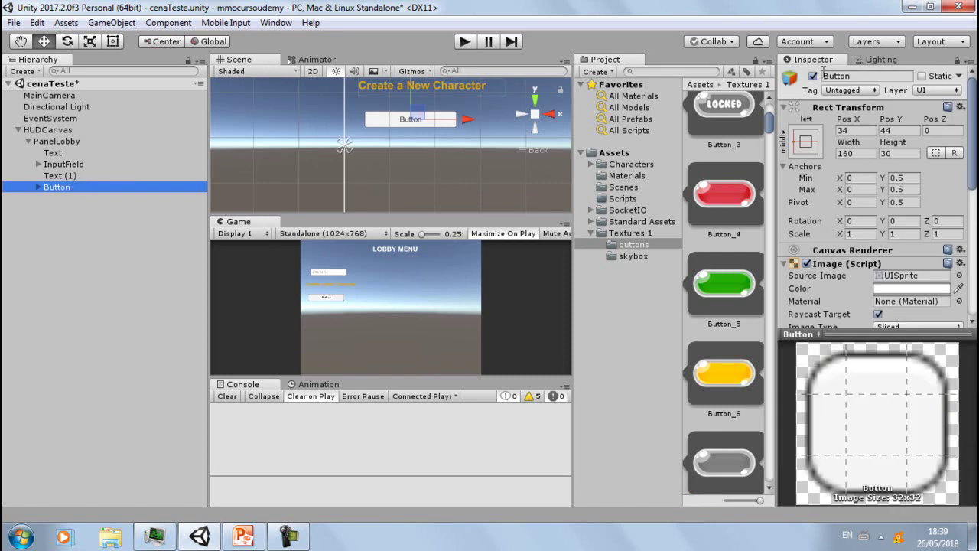
left_click(887, 77)
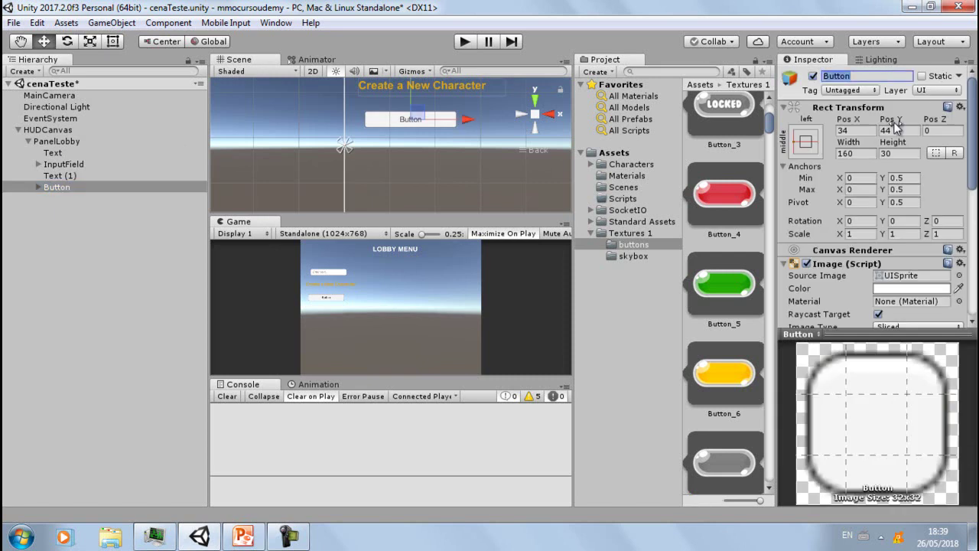
type("BtnEt")
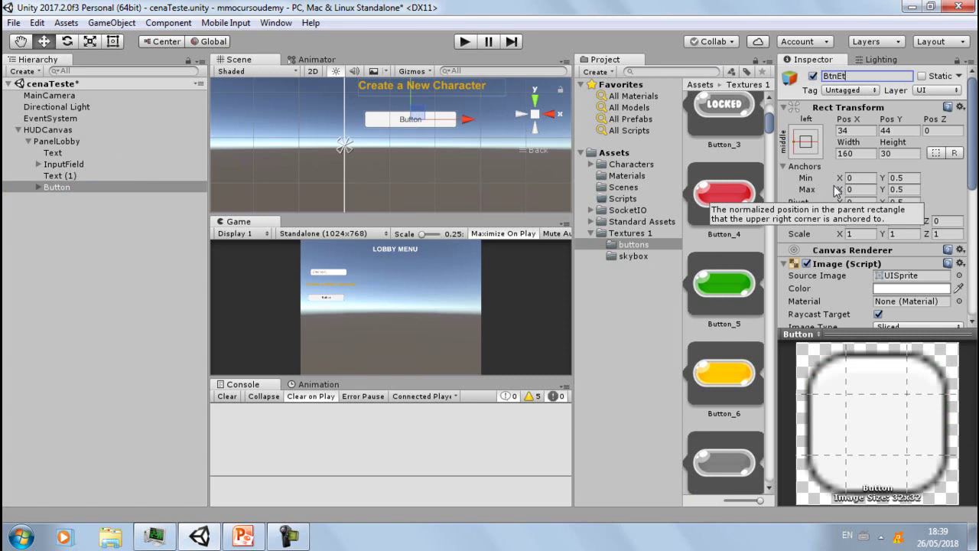
type("han")
key("Return")
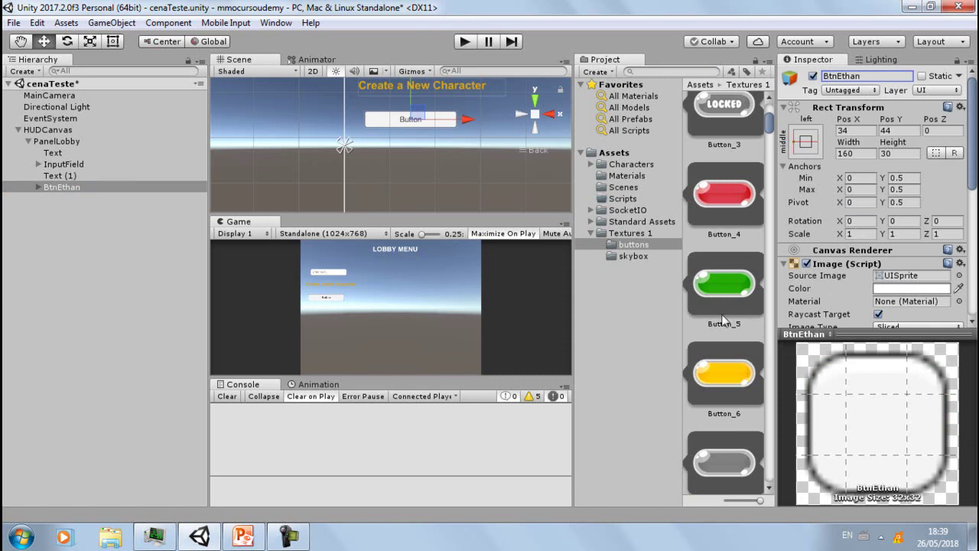
scroll(714, 303, "up", 2)
scroll(716, 308, "down", 1)
scroll(718, 312, "down", 2)
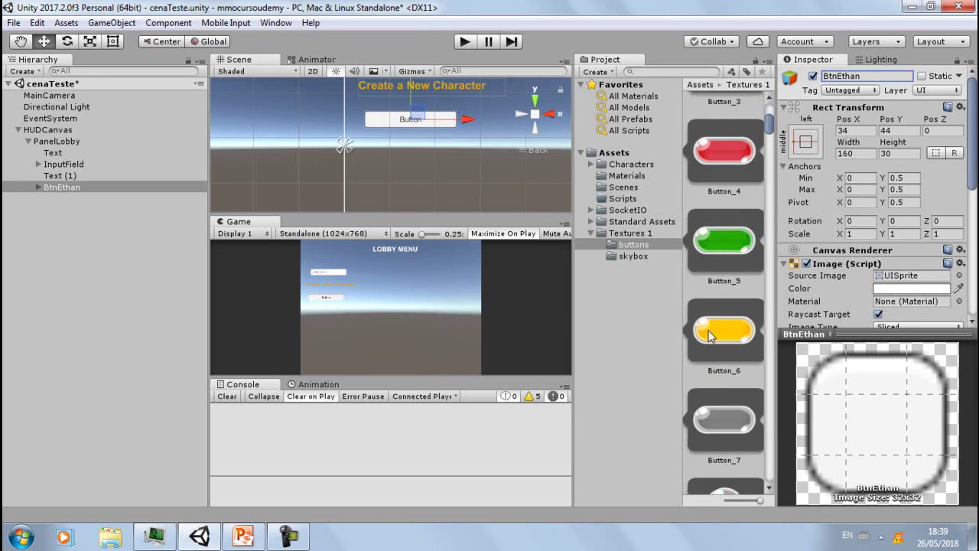
- Assign the yellow Button_6 sprite as BtnEthan's Source Image
left_click(709, 335)
left_click_drag(708, 335, 907, 277)
left_click_drag(907, 277, 918, 279)
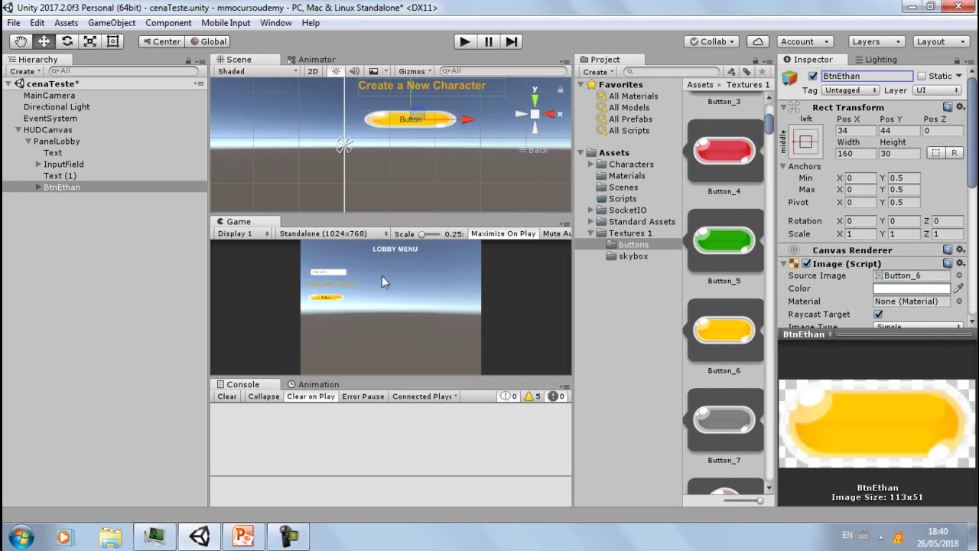
- Set BtnEthan's Rect Transform height to 50
scroll(435, 93, "up", 1)
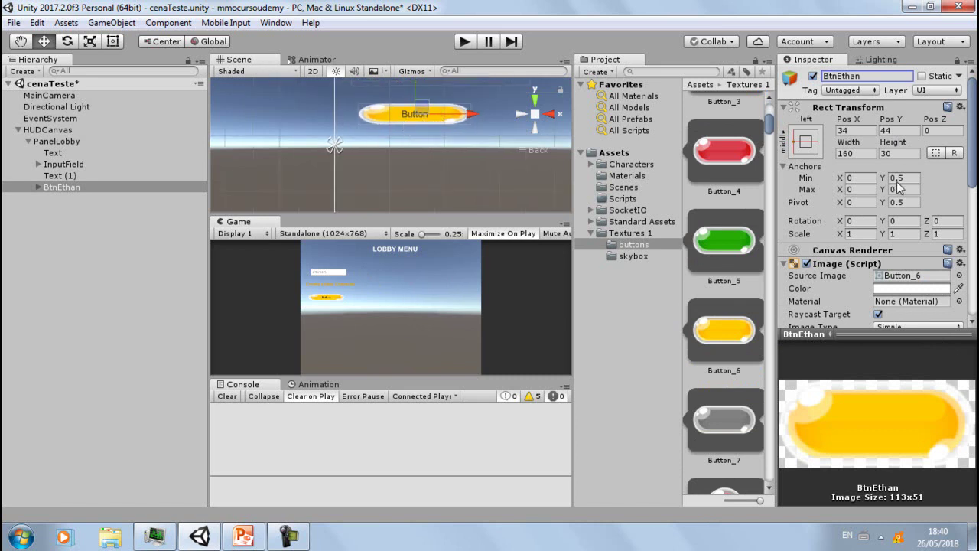
left_click(897, 153)
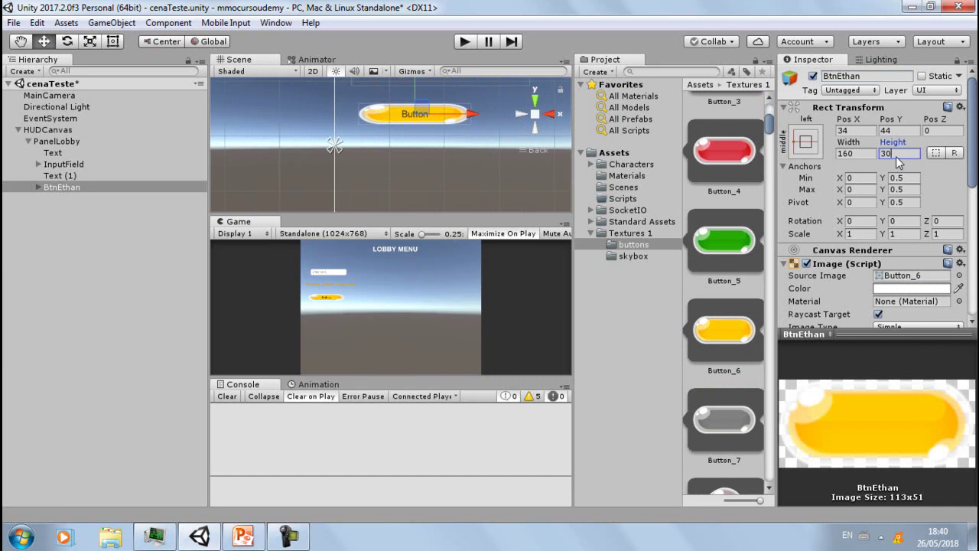
type("5")
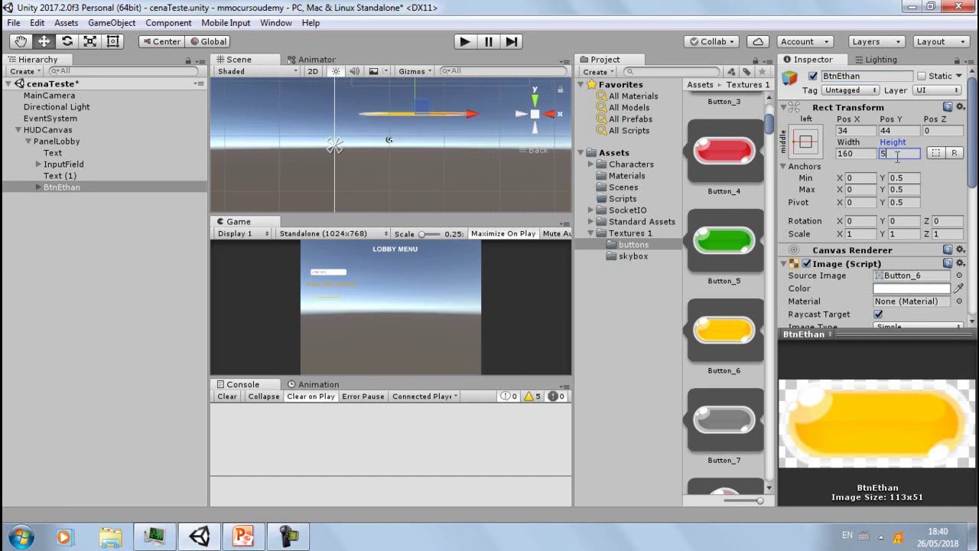
type("0")
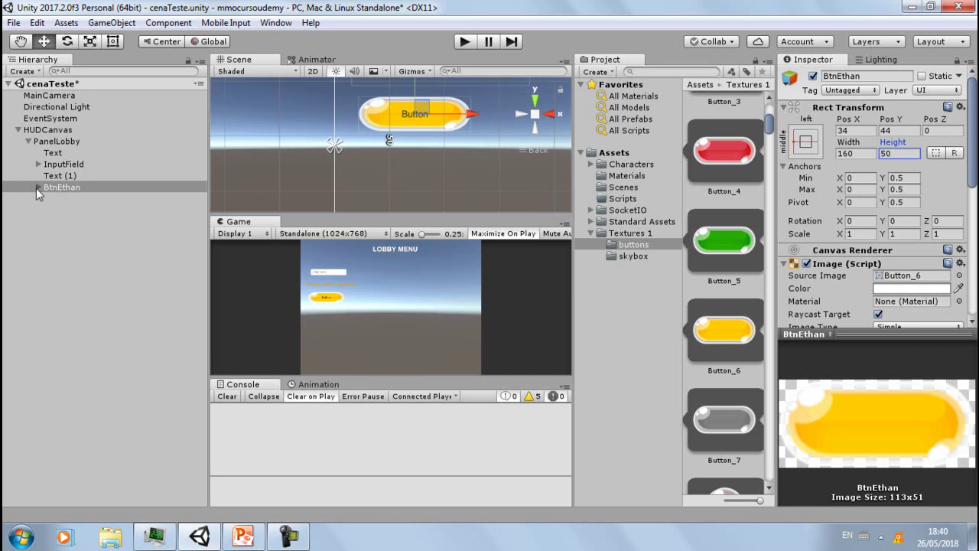
- Change BtnEthan's label text to 'Ethan'
left_click(37, 188)
left_click(66, 199)
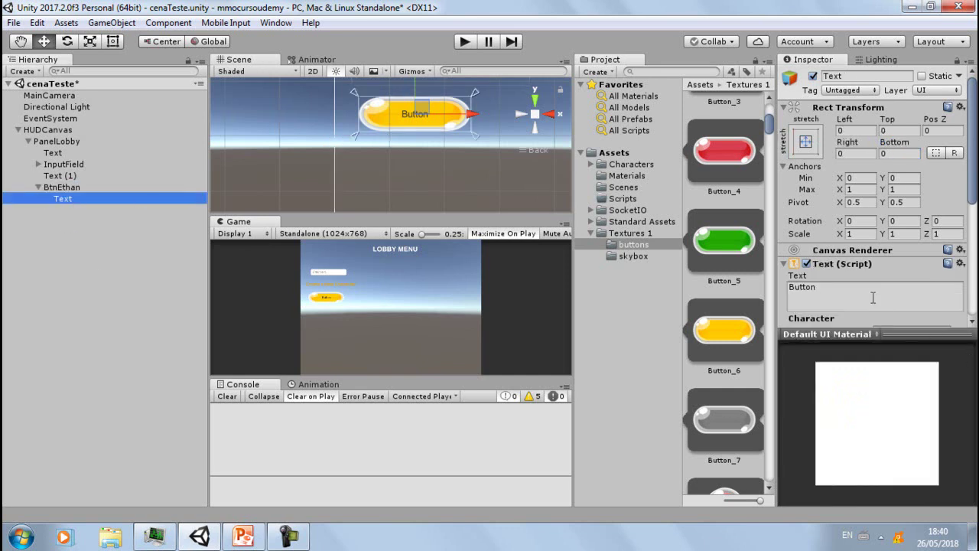
left_click(871, 295)
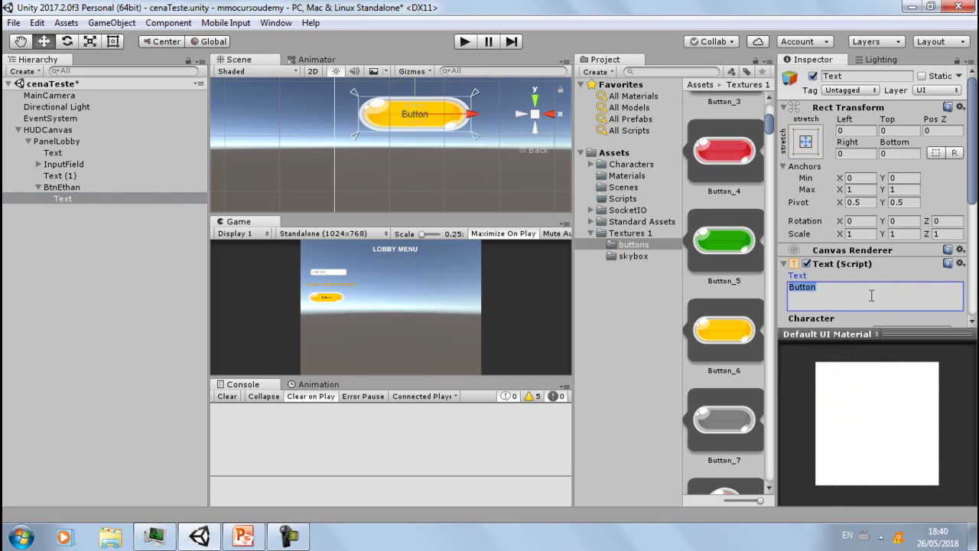
type("Ethan")
key("Return")
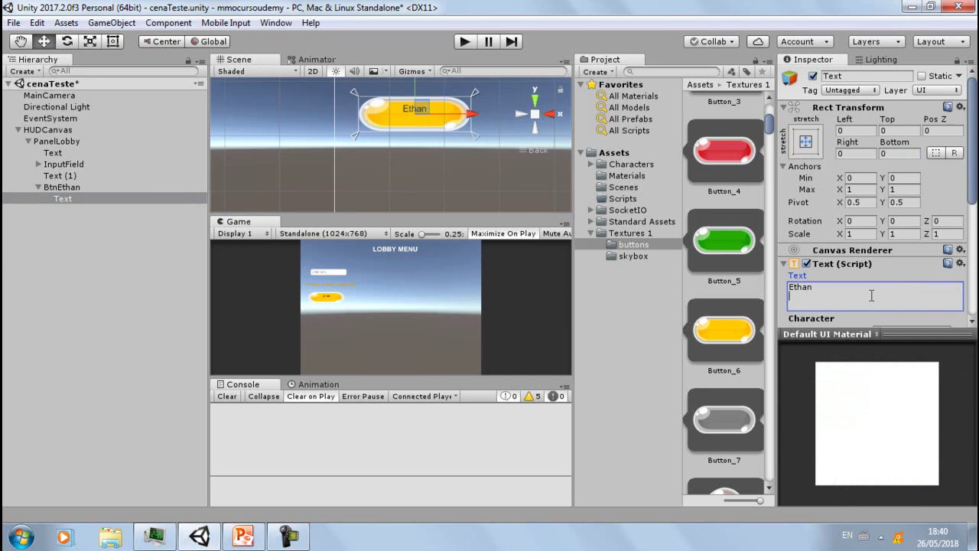
- Set the Ethan label's font size to 17 with bottom vertical alignment
scroll(887, 245, "down", 5)
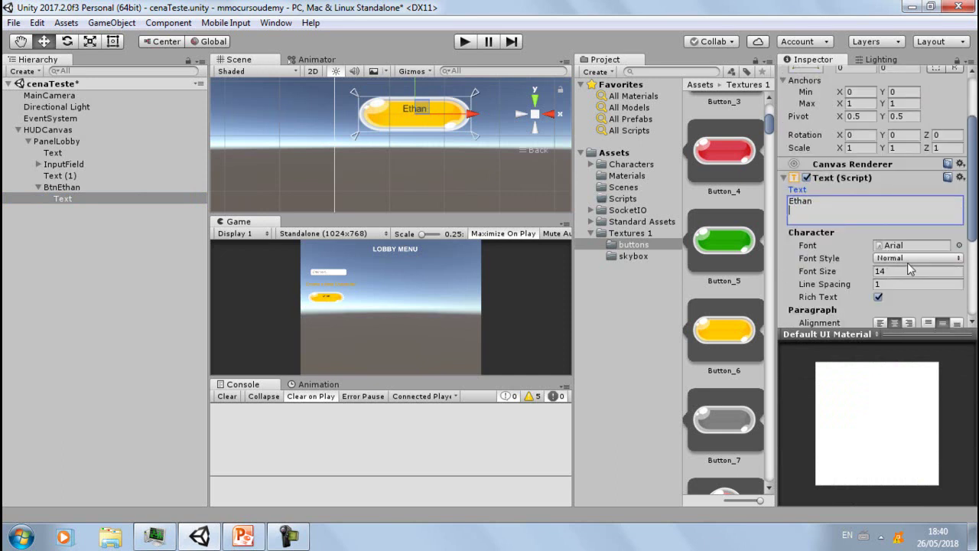
left_click(905, 270)
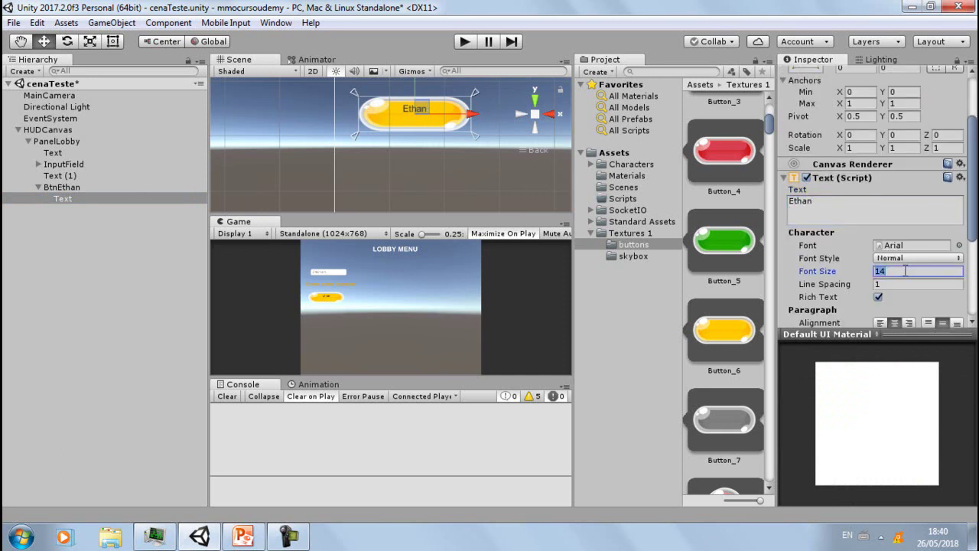
type("17")
scroll(938, 291, "down", 2)
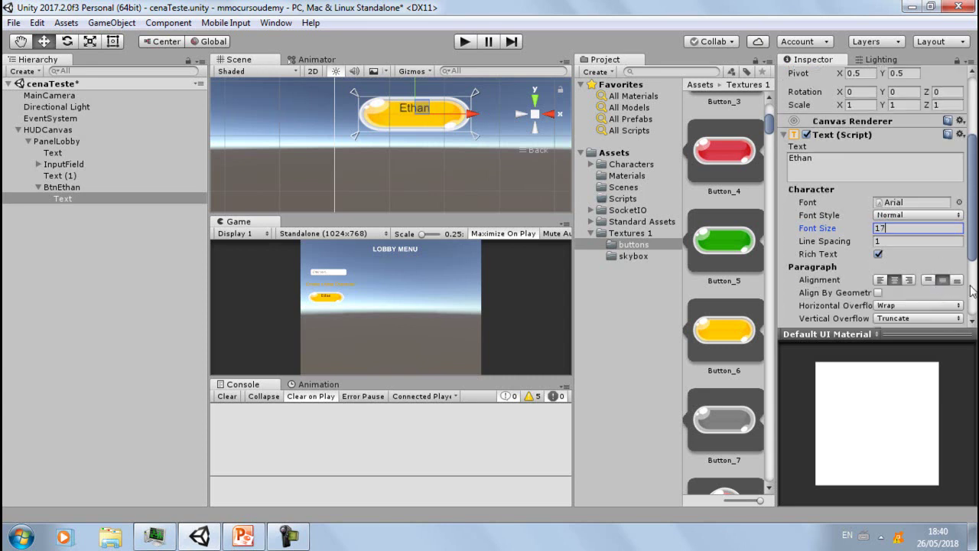
left_click(957, 279)
- Make the Ethan label white and bold
scroll(948, 255, "down", 5)
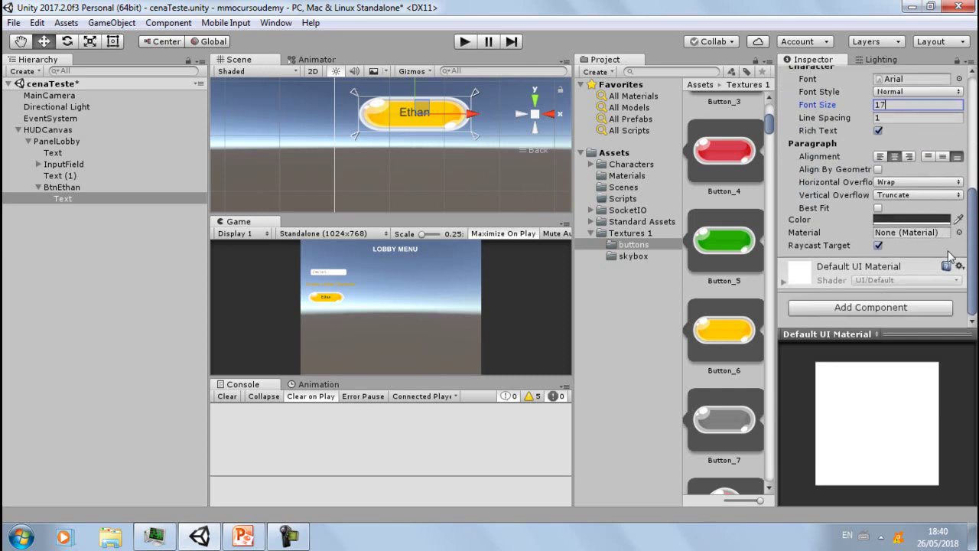
left_click(958, 219)
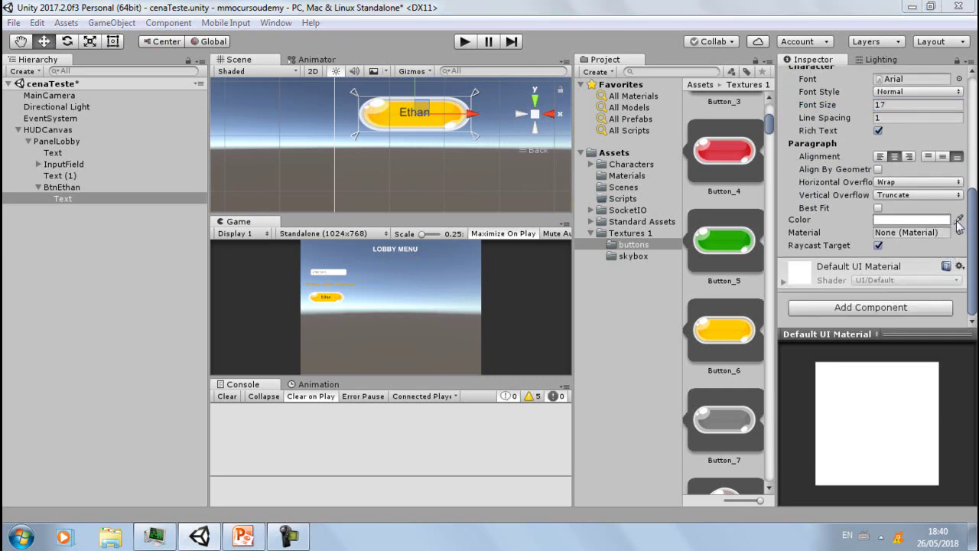
left_click(847, 394)
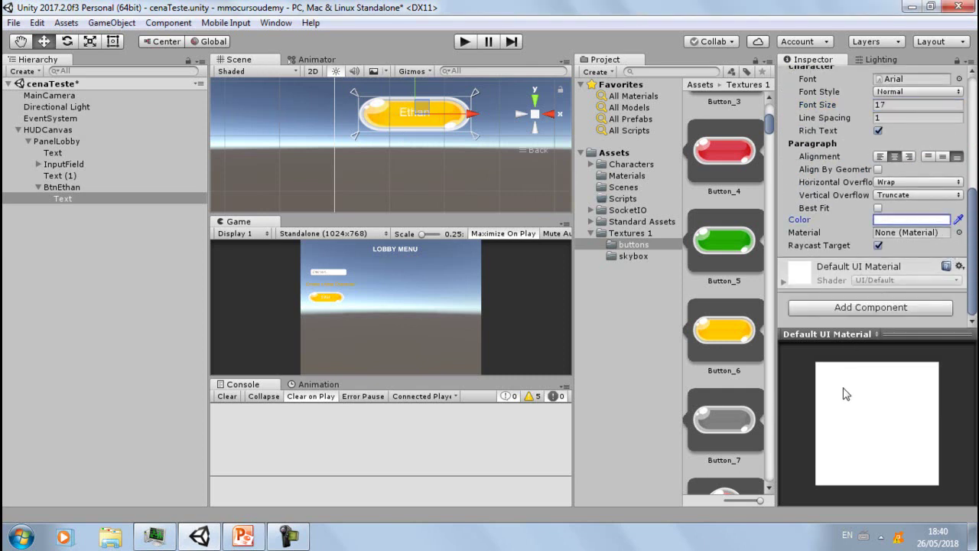
left_click(892, 91)
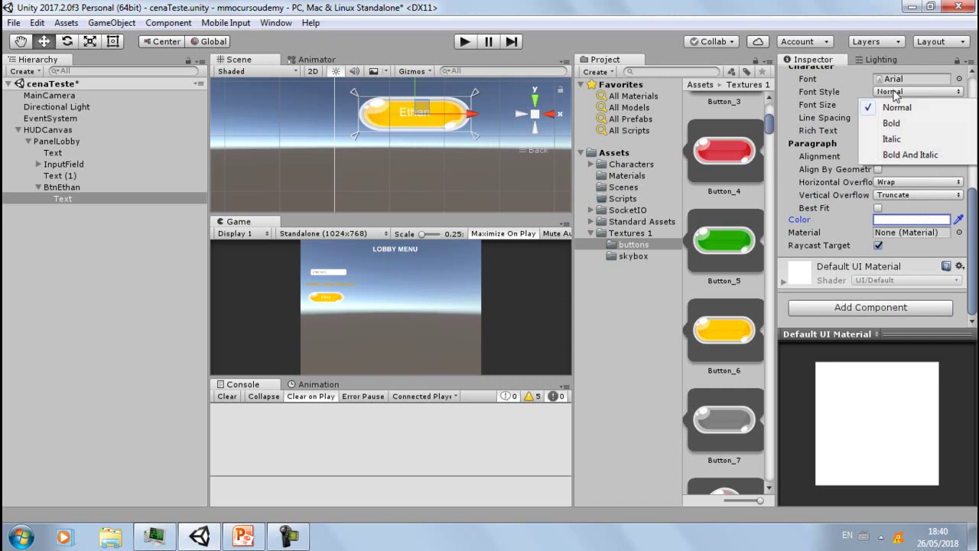
left_click(884, 123)
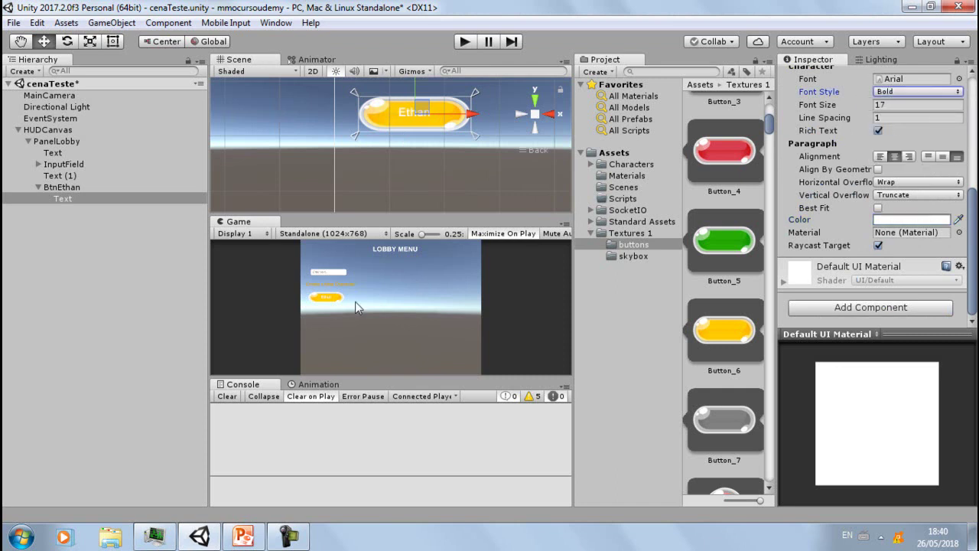
left_click(39, 188)
left_click(49, 186)
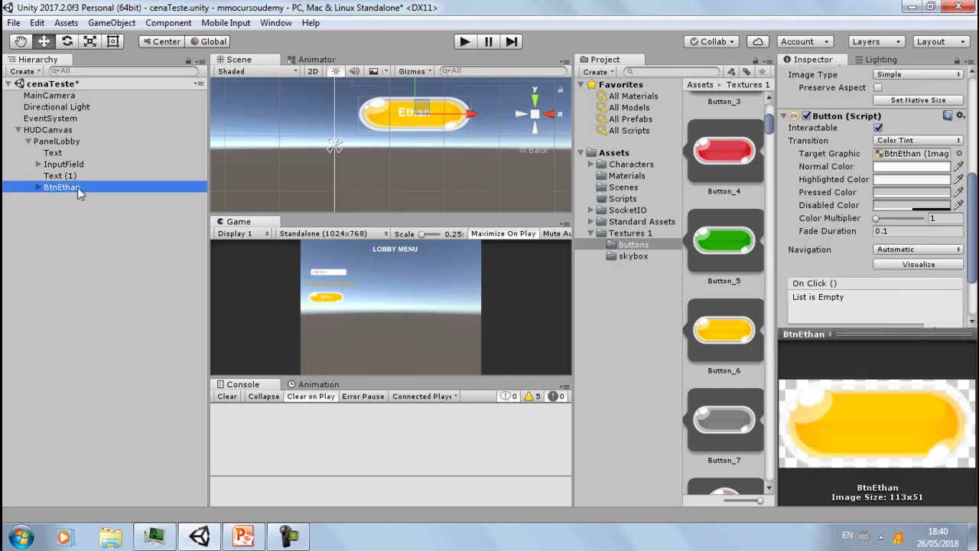
- Duplicate BtnEthan and move the copy just below the original in the Scene view
right_click(80, 193)
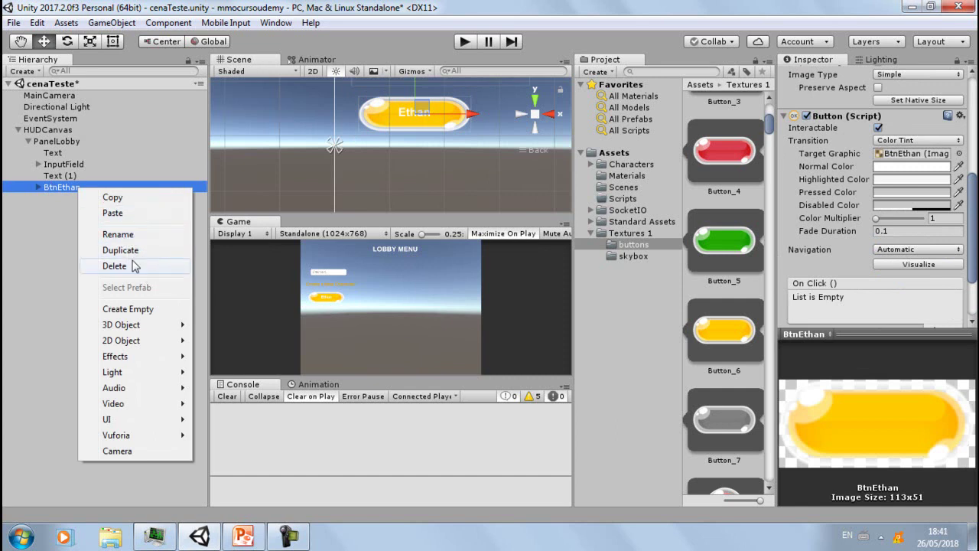
left_click(143, 251)
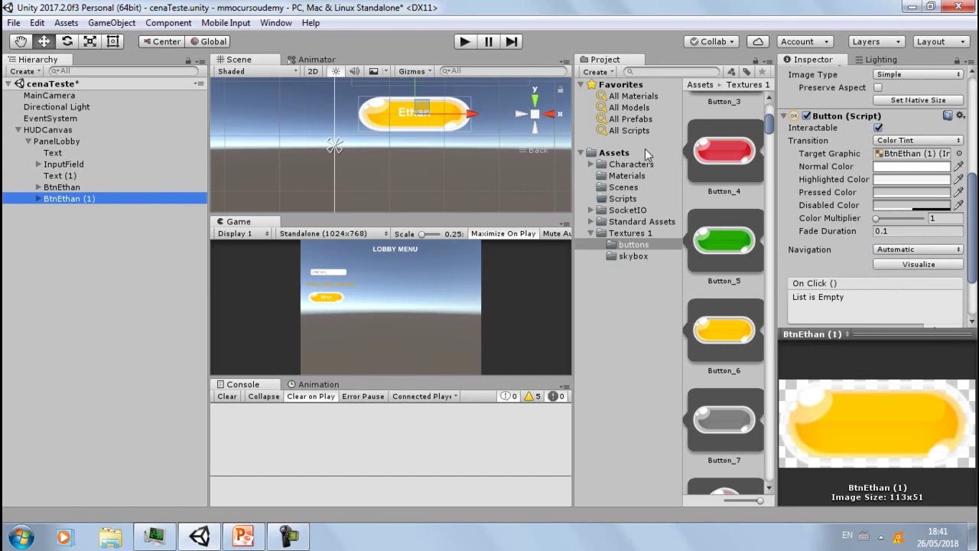
scroll(428, 115, "down", 2)
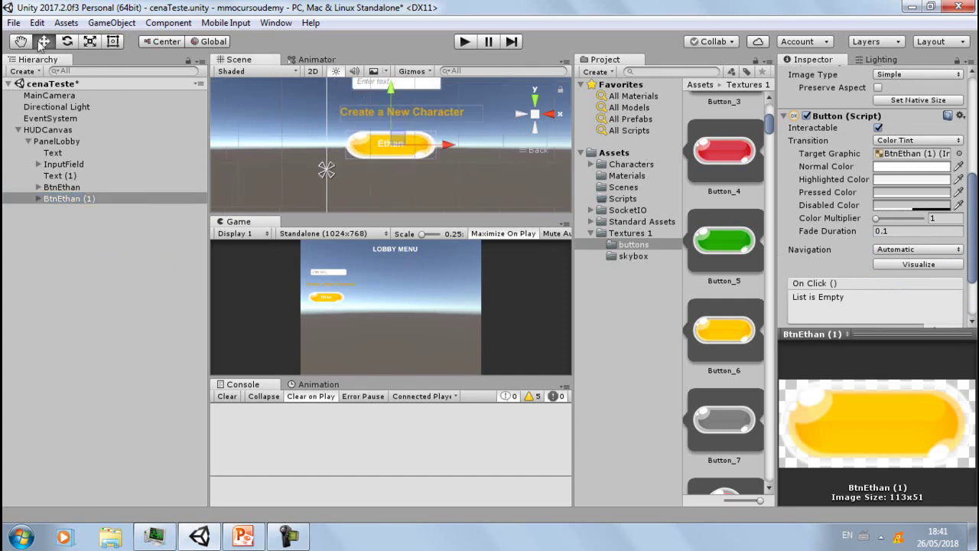
left_click(41, 44)
left_click_drag(385, 116, 385, 165)
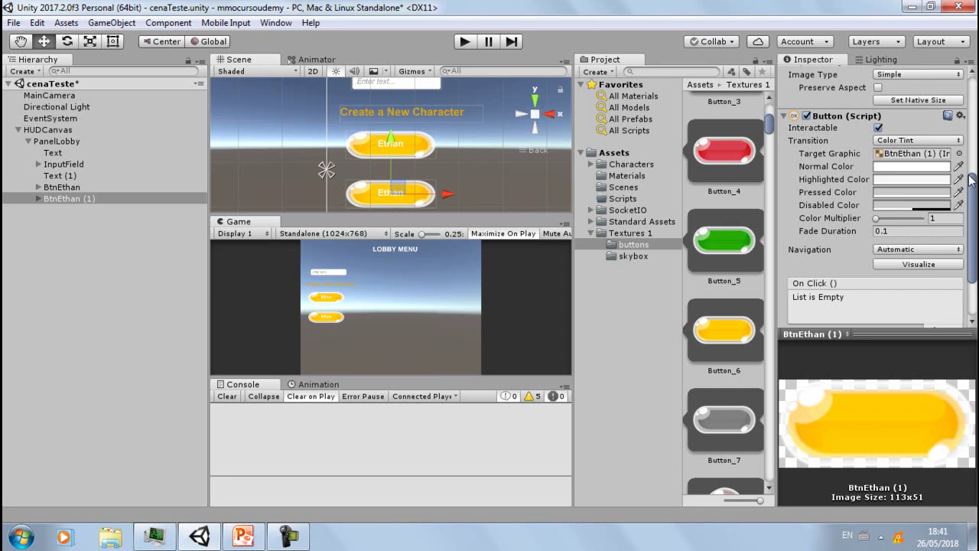
scroll(926, 184, "up", 5)
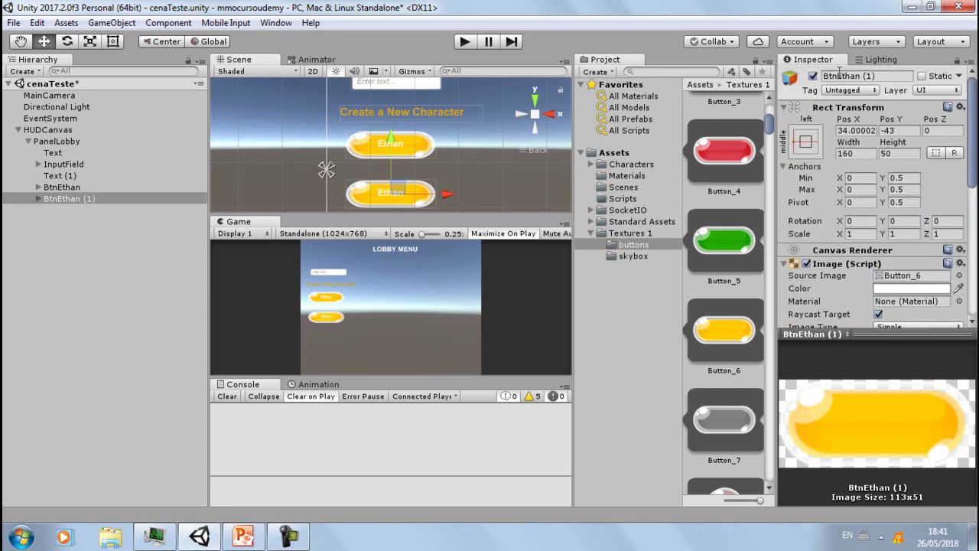
- Rename the copied button to BtnSoldier
left_click(841, 76)
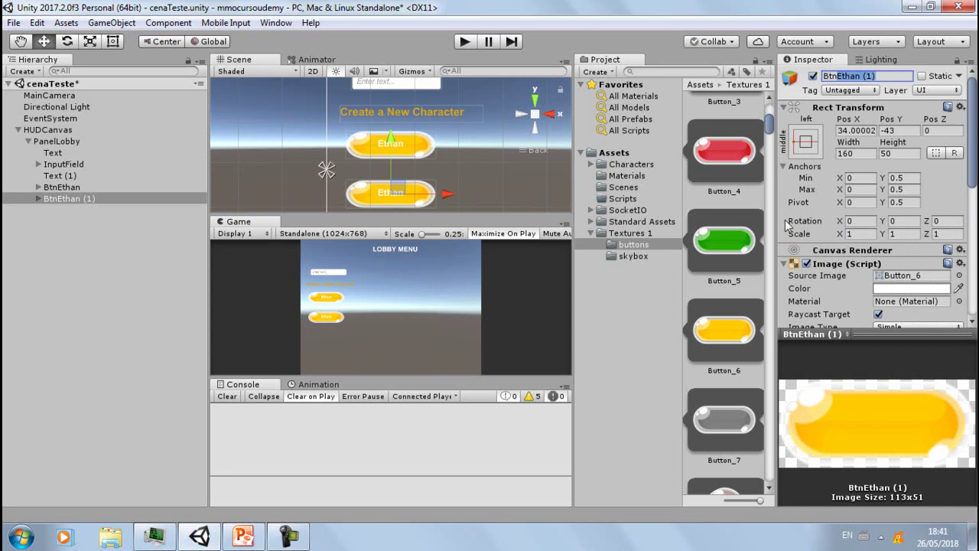
type("BtnSoldier")
key("Return")
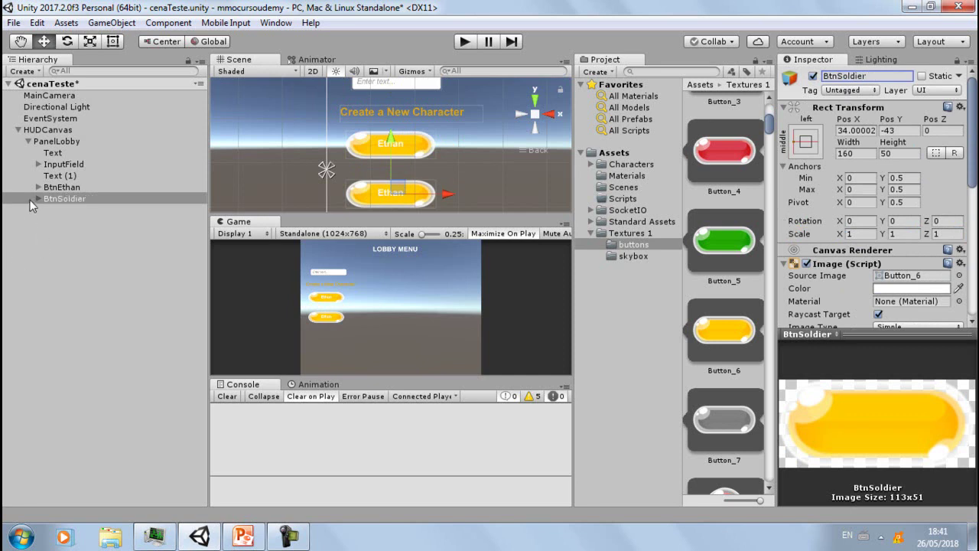
- Change BtnSoldier's label text to 'Soldier', vertically centred
left_click(37, 200)
left_click(74, 210)
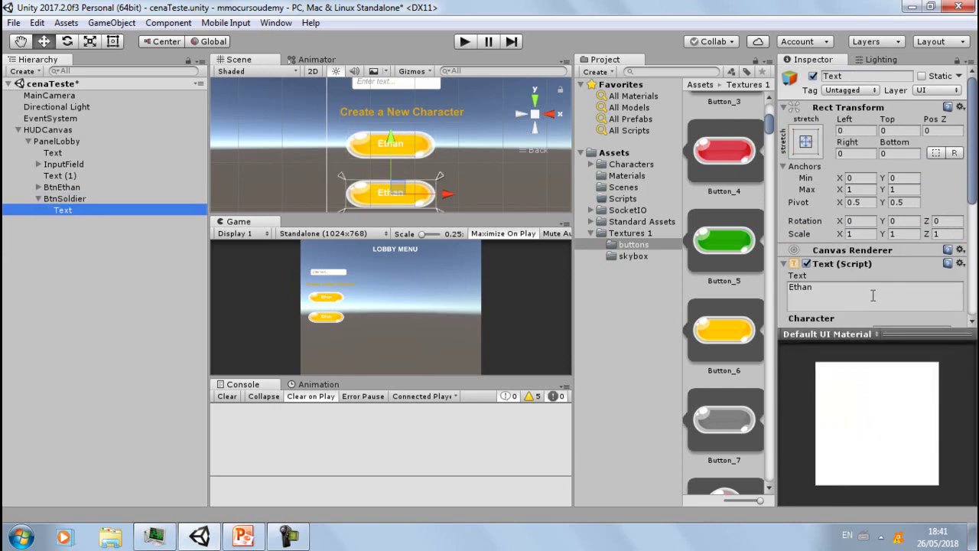
left_click(871, 295)
key("ctrl+a")
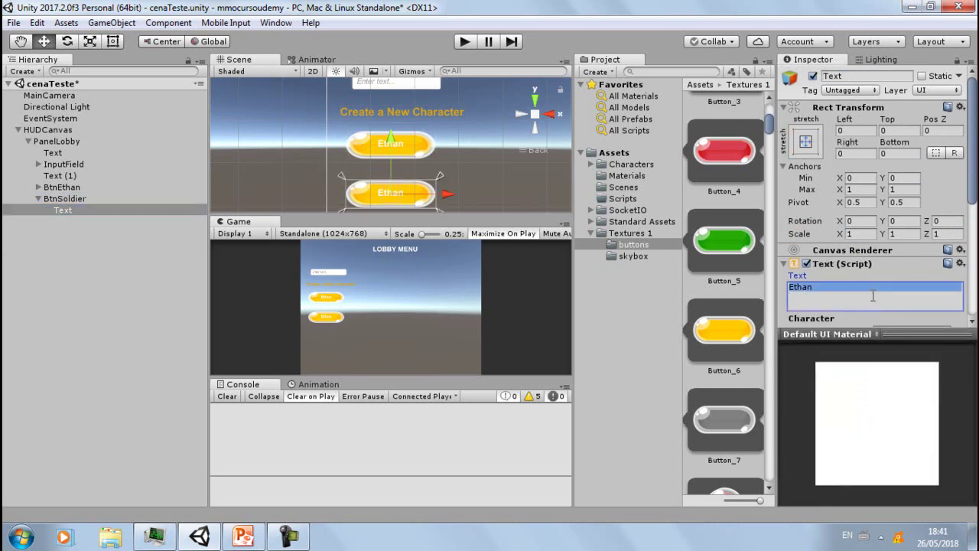
type("Soldier")
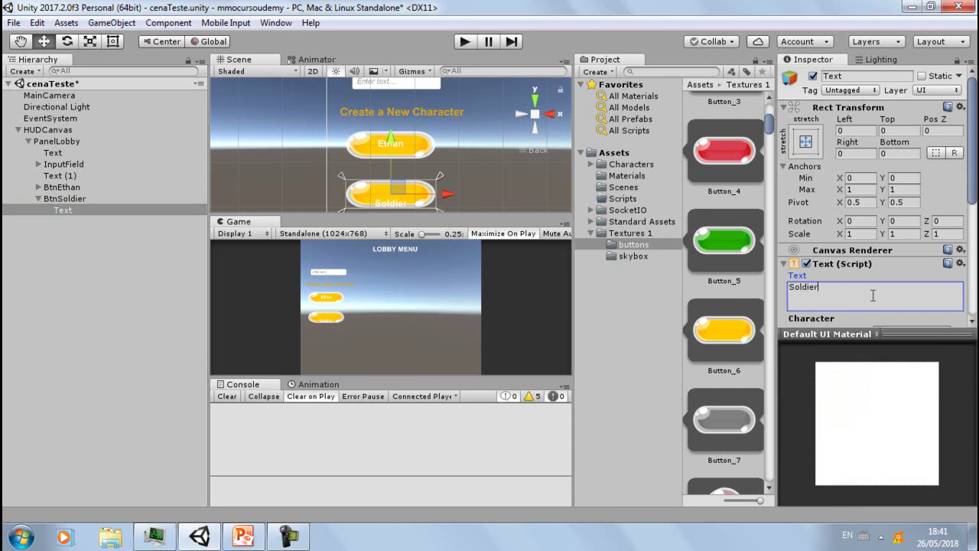
scroll(887, 266, "down", 3)
scroll(892, 273, "down", 2)
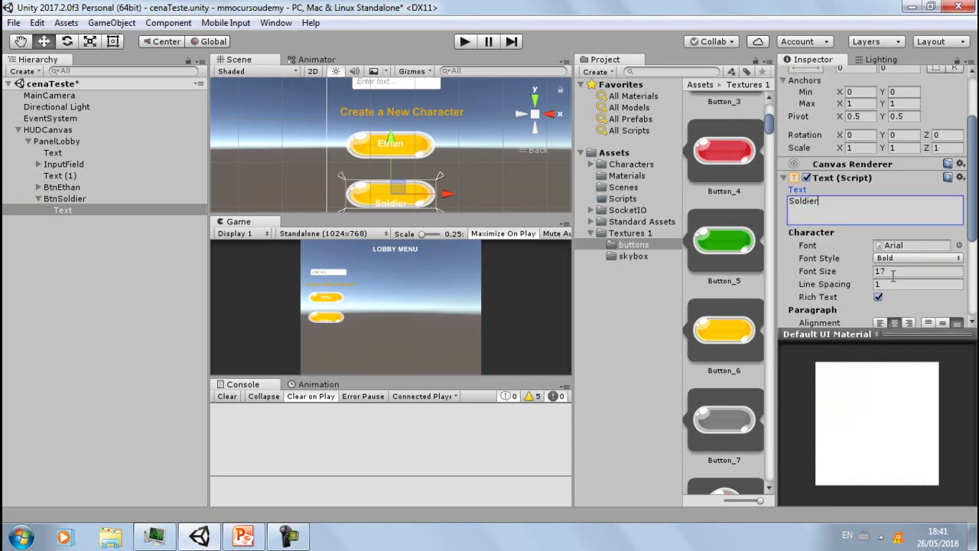
left_click(931, 323)
left_click(942, 323)
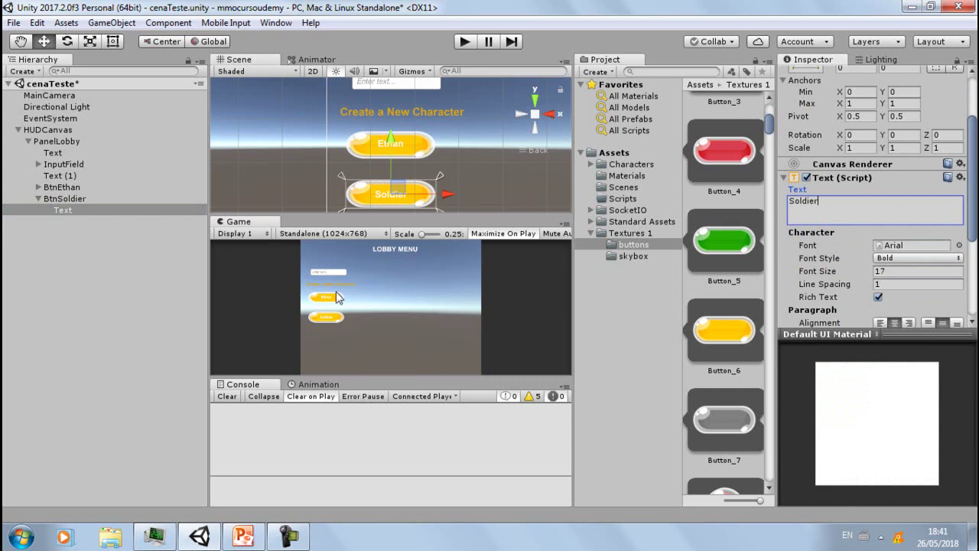
left_click(39, 199)
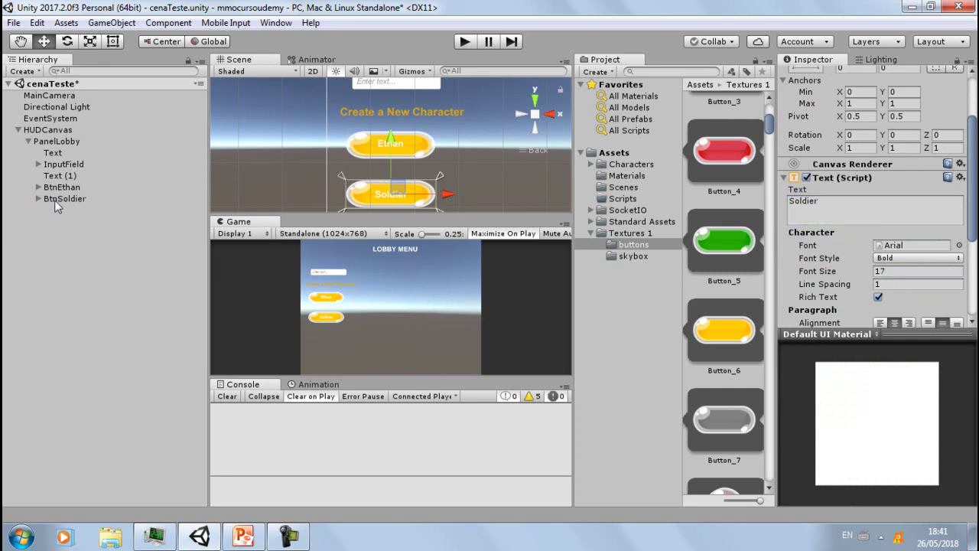
left_click(244, 536)
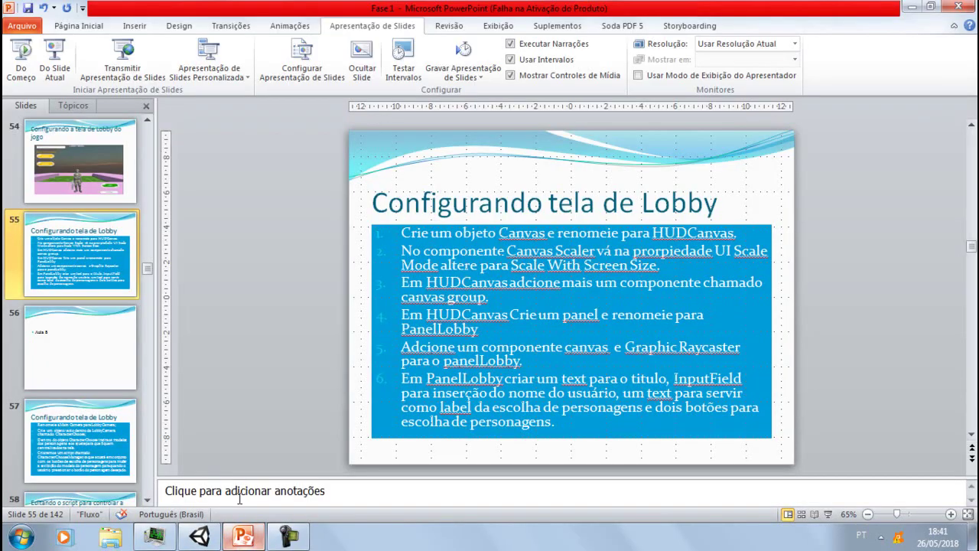
- Check slide 54's lobby mock-up in PowerPoint, then minimise it back to Unity
left_click(16, 190)
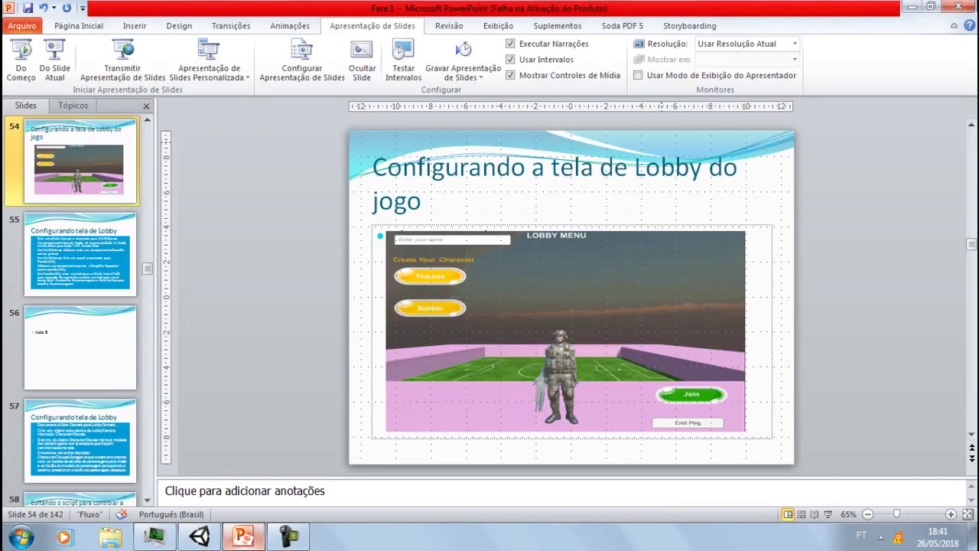
left_click(912, 6)
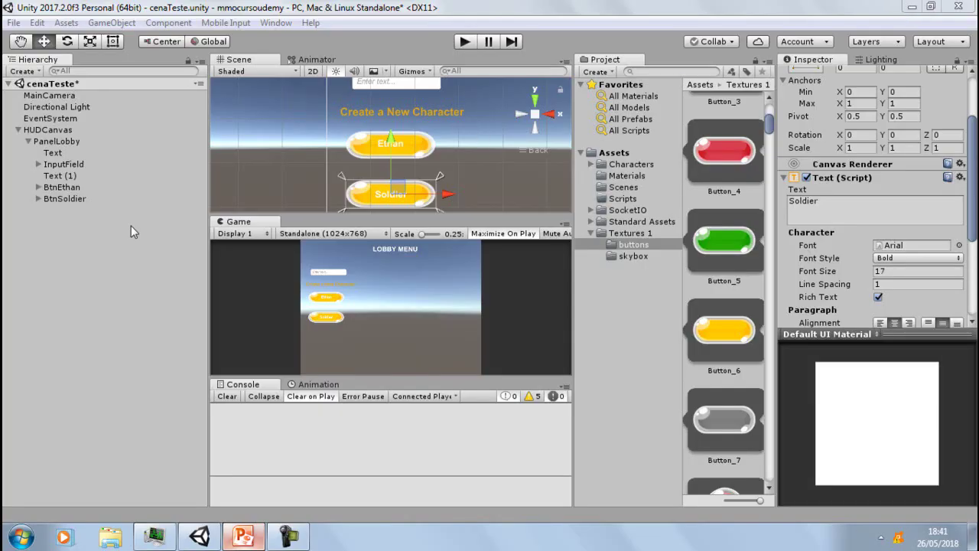
- Duplicate BtnSoldier with Ctrl+D and rename the copy BtnJoin
left_click(66, 200)
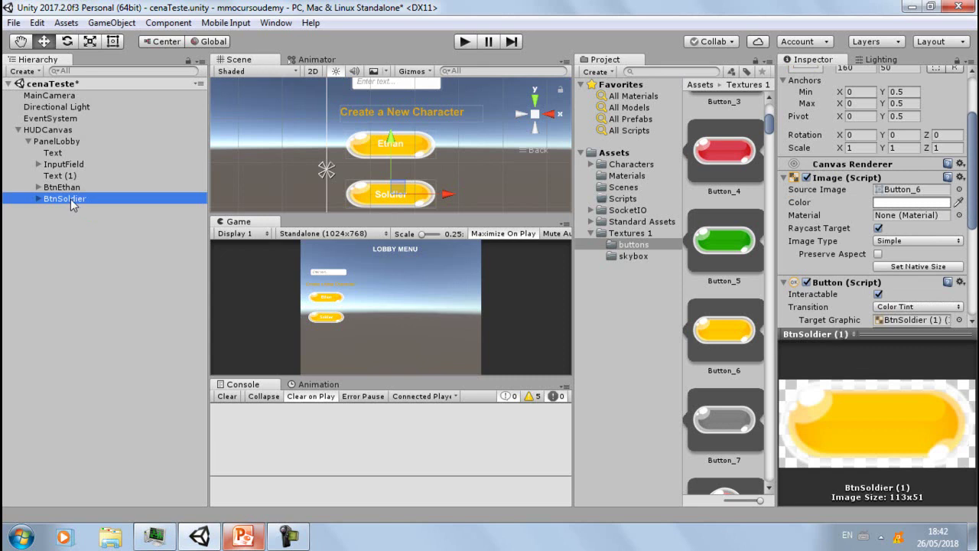
key("ctrl+d")
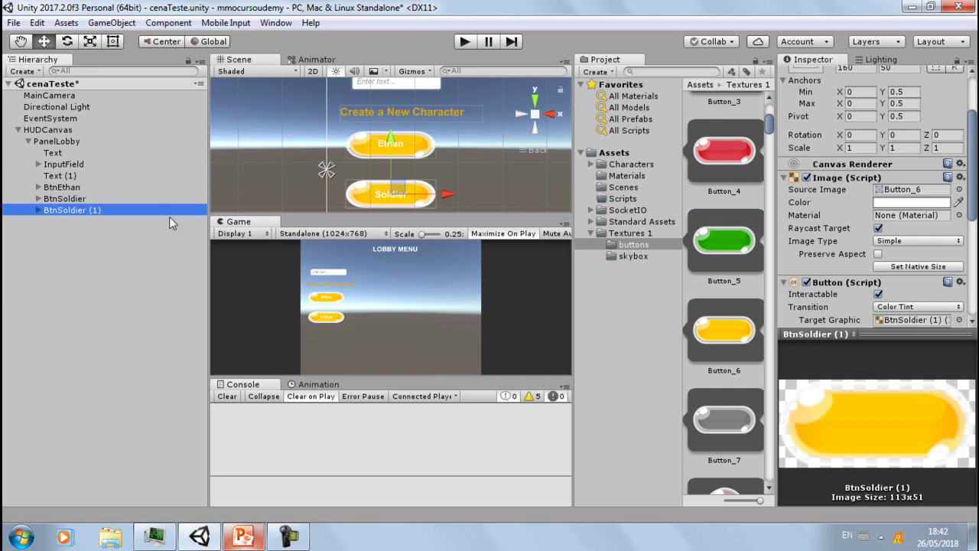
scroll(871, 175, "up", 3)
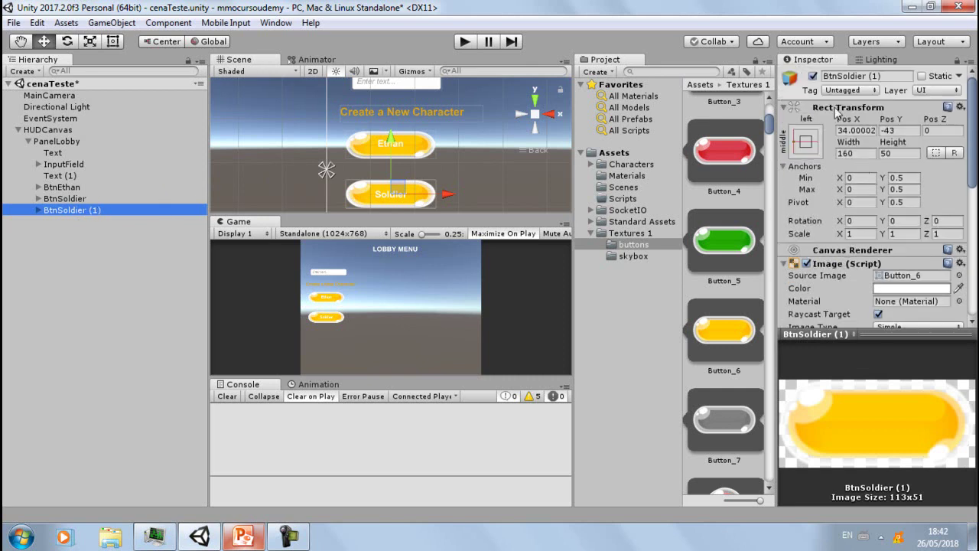
left_click(841, 78)
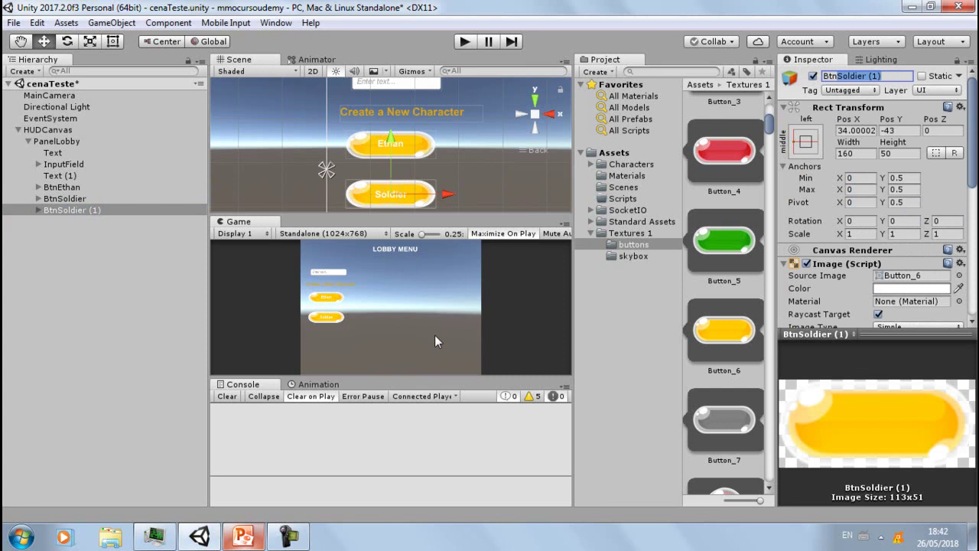
type("BtnJoin")
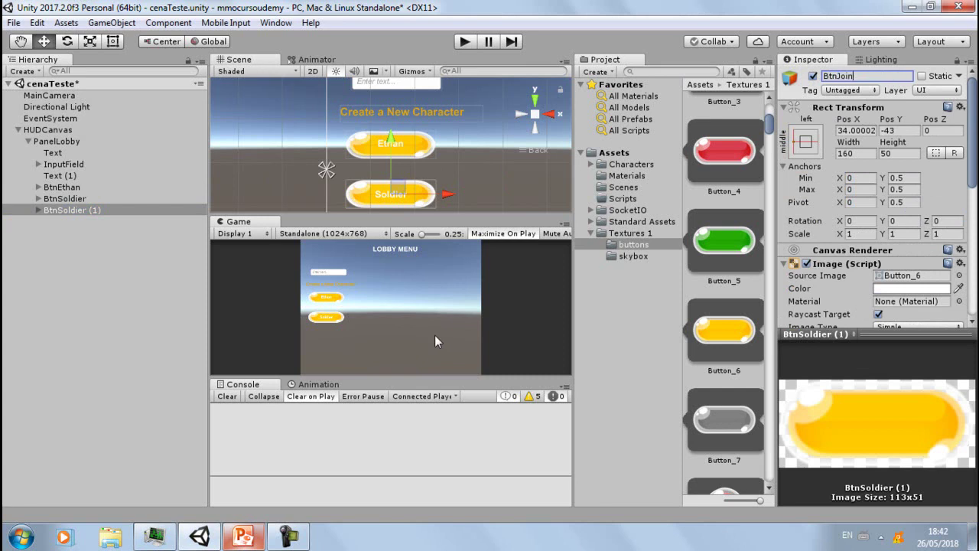
key("Return")
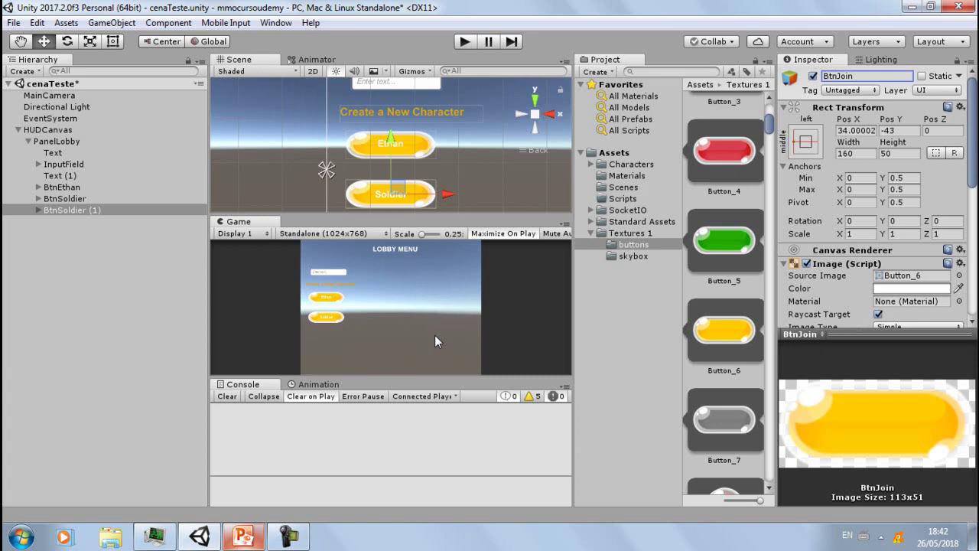
left_click(807, 145)
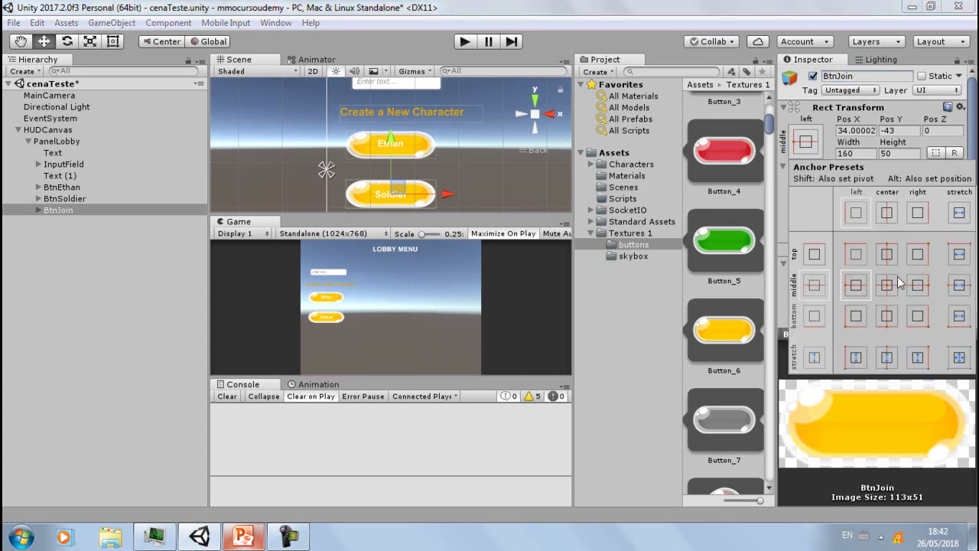
- Anchor BtnJoin bottom-right at X -35, Y 55 and give it the green Button_5 sprite
key("alt")
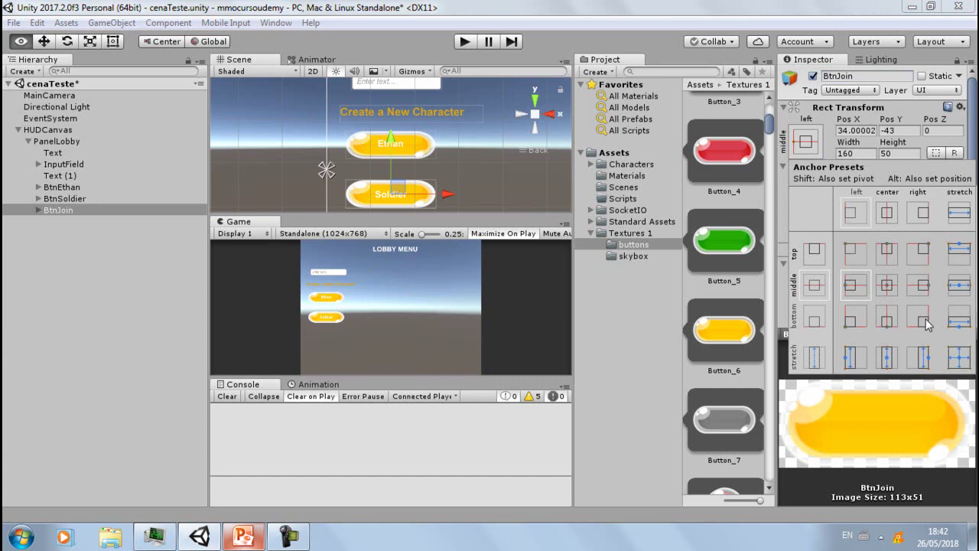
left_click(923, 323, "alt+shift")
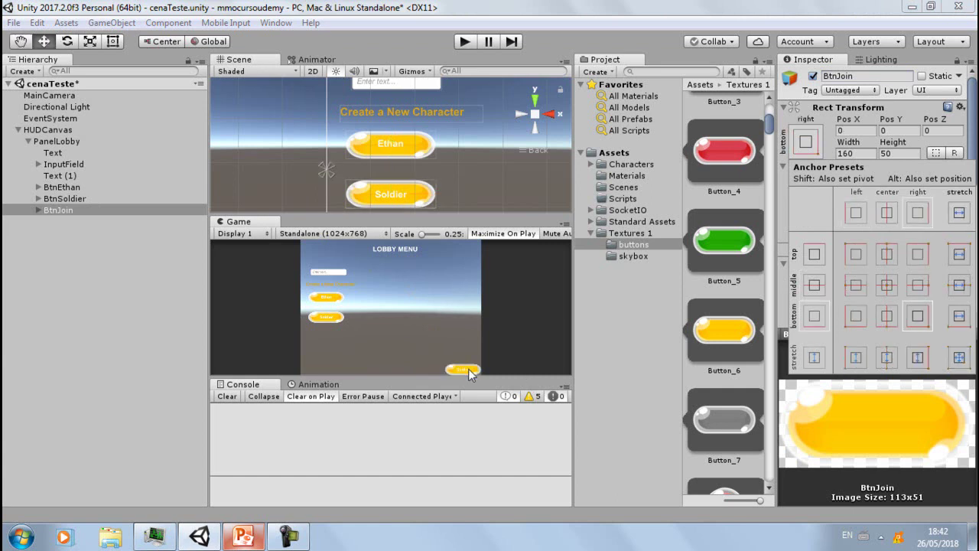
left_click(52, 213)
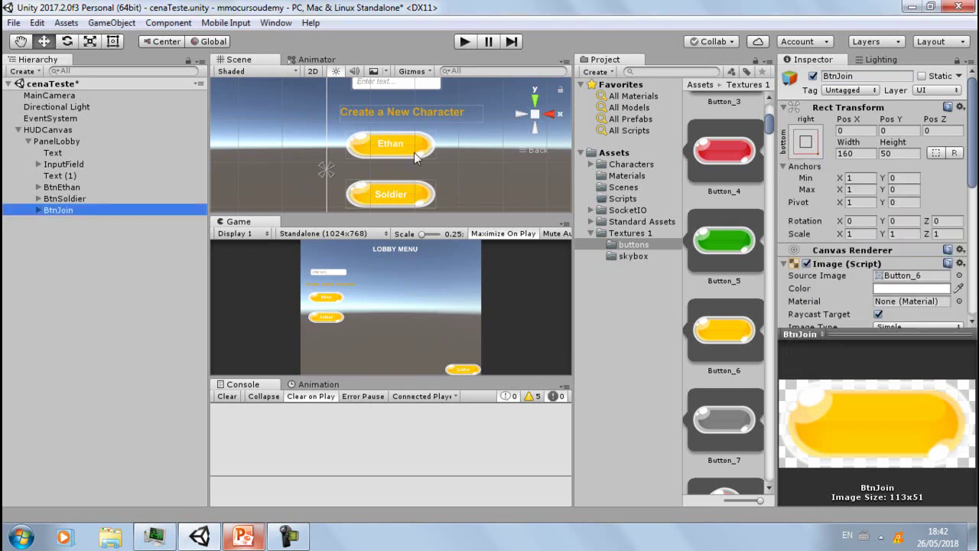
key("f")
left_click_drag(390, 91, 391, 61)
left_click_drag(442, 113, 425, 114)
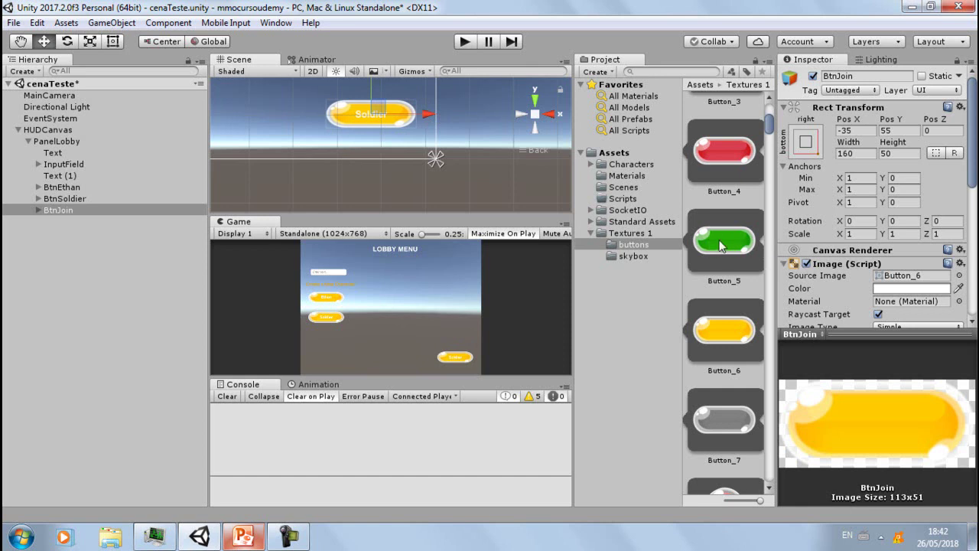
left_click_drag(722, 243, 899, 282)
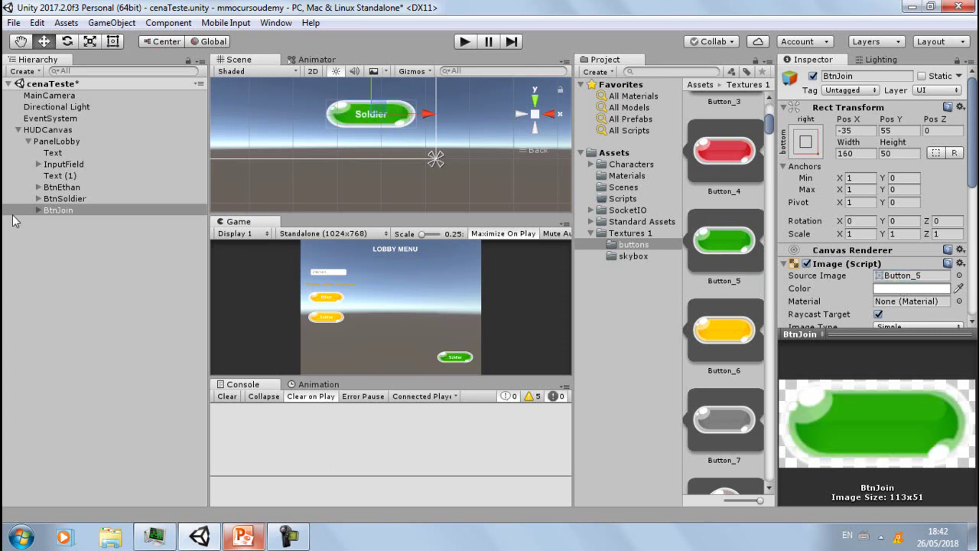
left_click(36, 210)
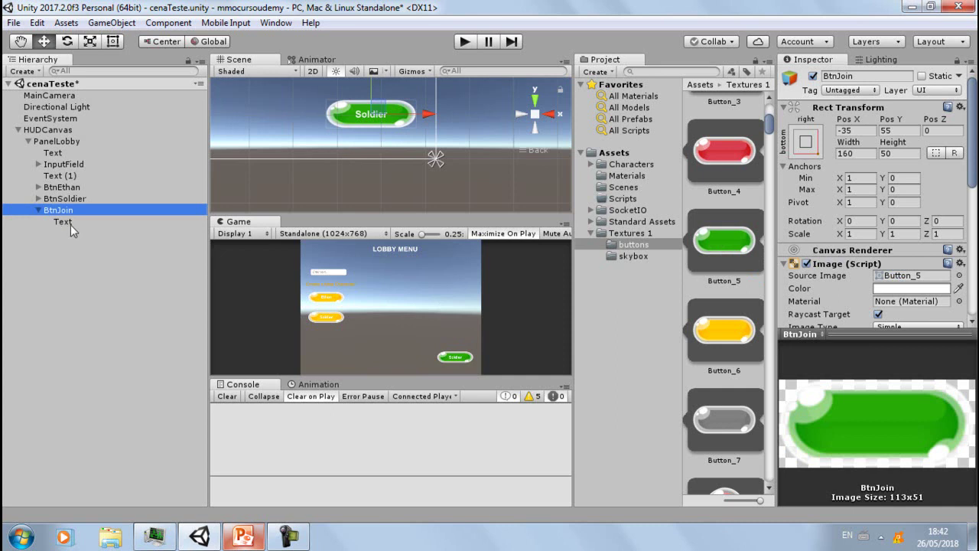
- Change BtnJoin's label text to 'Join' and save the cenaTeste scene
left_click(73, 221)
left_click(842, 293)
type("Joi")
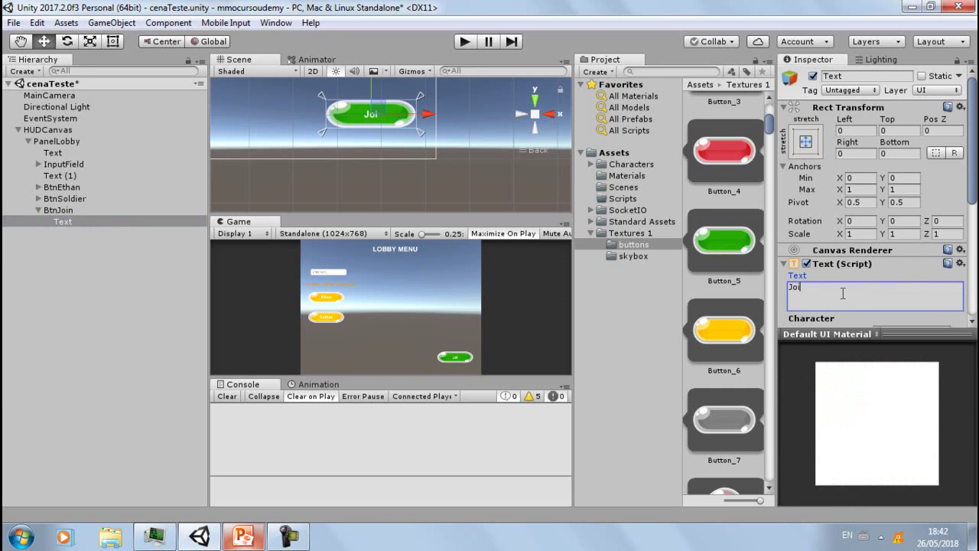
type("n")
key("Return")
left_click(14, 23)
left_click(38, 76)
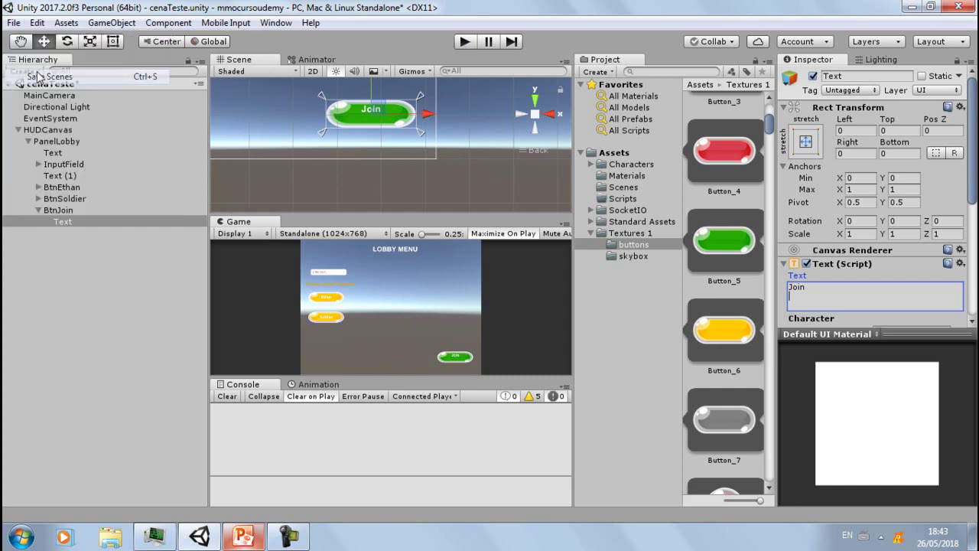
- Run cenaTeste in Play mode and test the Soldier and Join buttons
left_click(466, 40)
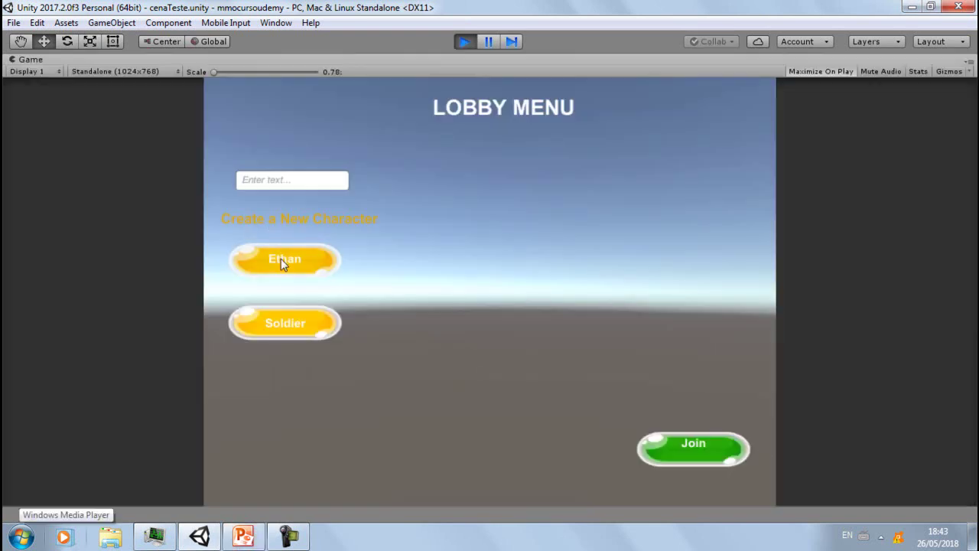
left_click(301, 320)
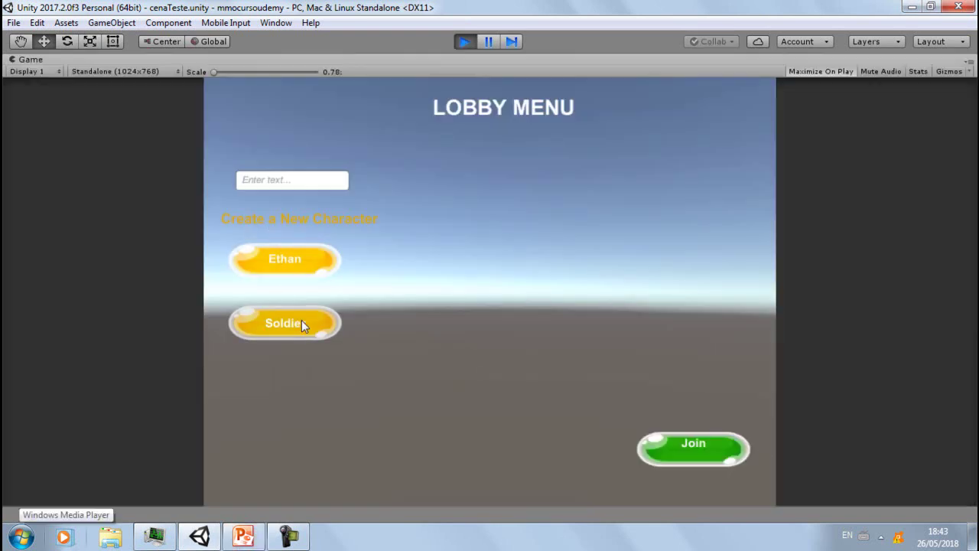
left_click(694, 452)
- Test the name input field by entering 'asdsd' and deleting it again
left_click(281, 185)
type("asdsd")
key("BackSpace")
key("BackSpace")
key("BackSpace")
key("BackSpace")
key("BackSpace")
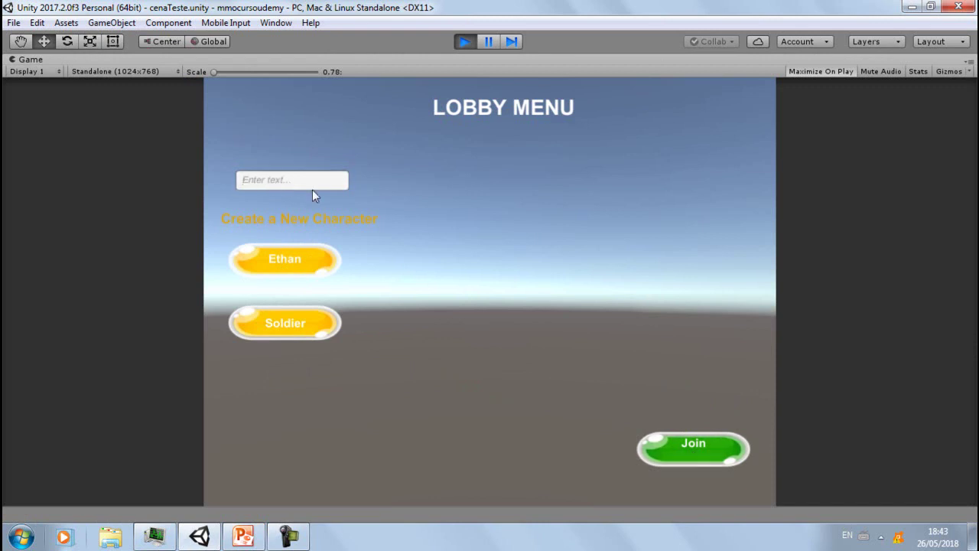